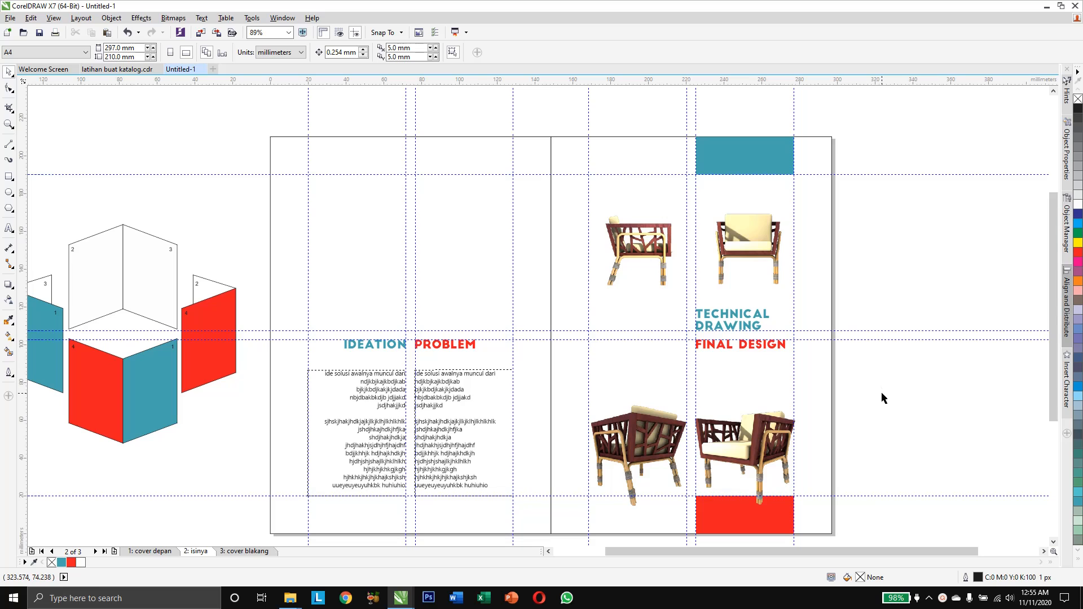
# Draw a vertical dimension line about 48 mm long beside the back of the side-view chair on the isinya page
pyautogui.click(9, 125)
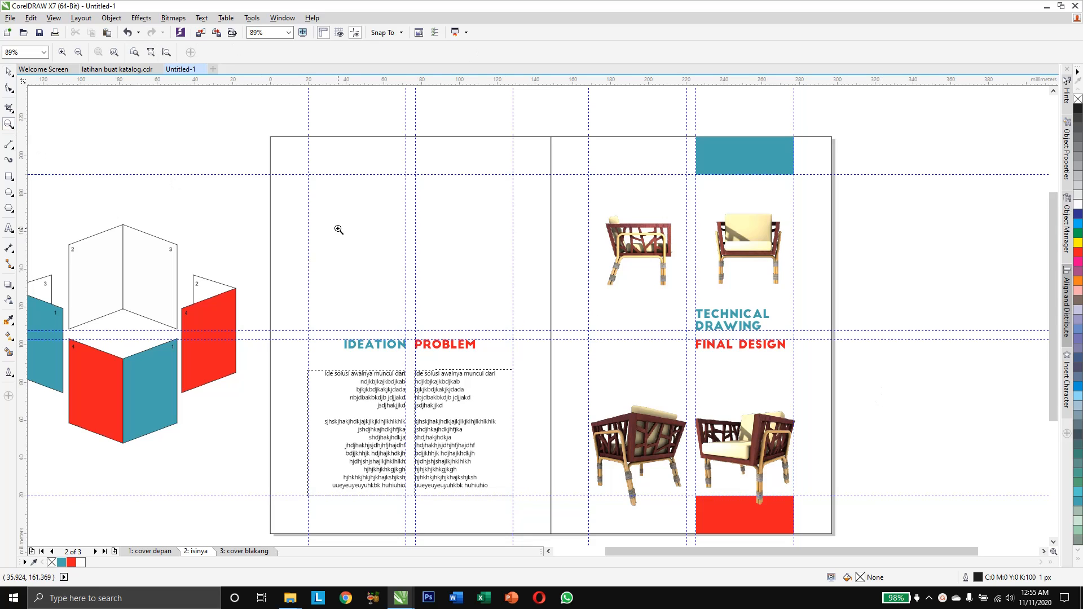
pyautogui.moveTo(486, 175); pyautogui.dragTo(876, 352)
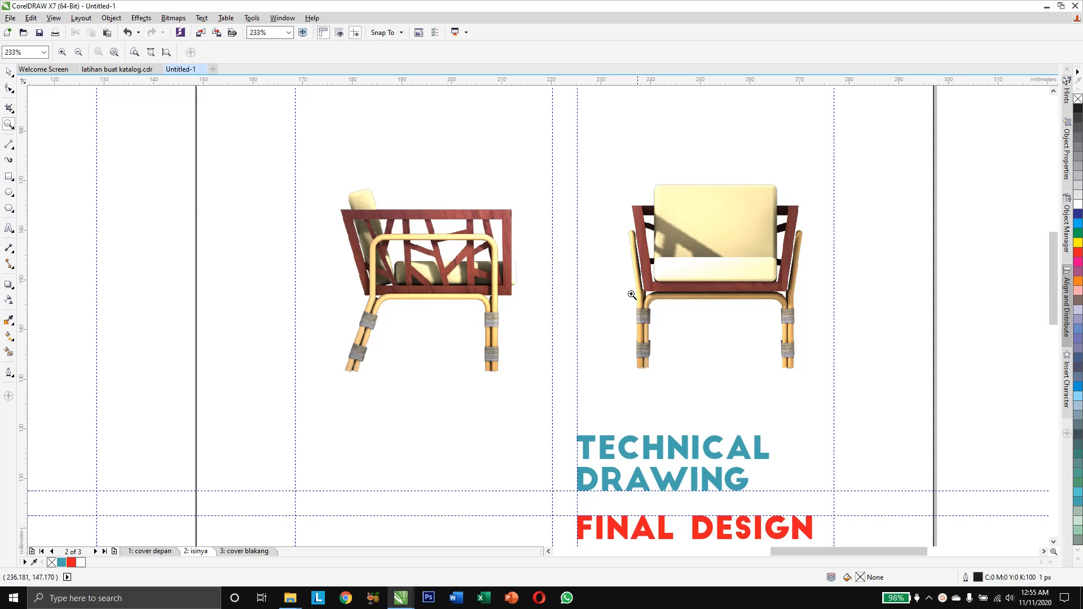
pyautogui.click(10, 145)
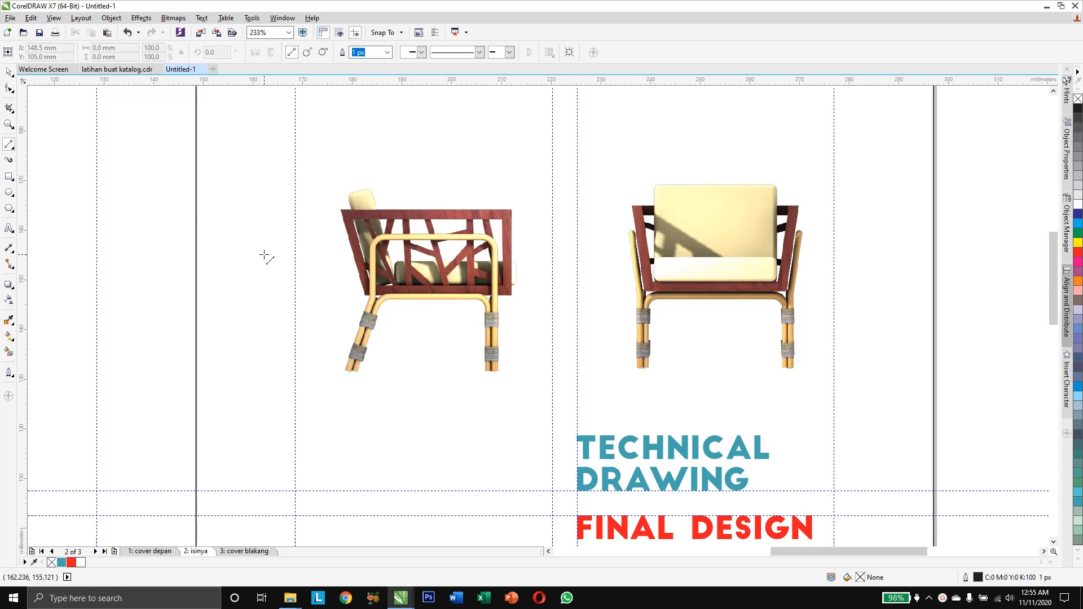
pyautogui.click(315, 161)
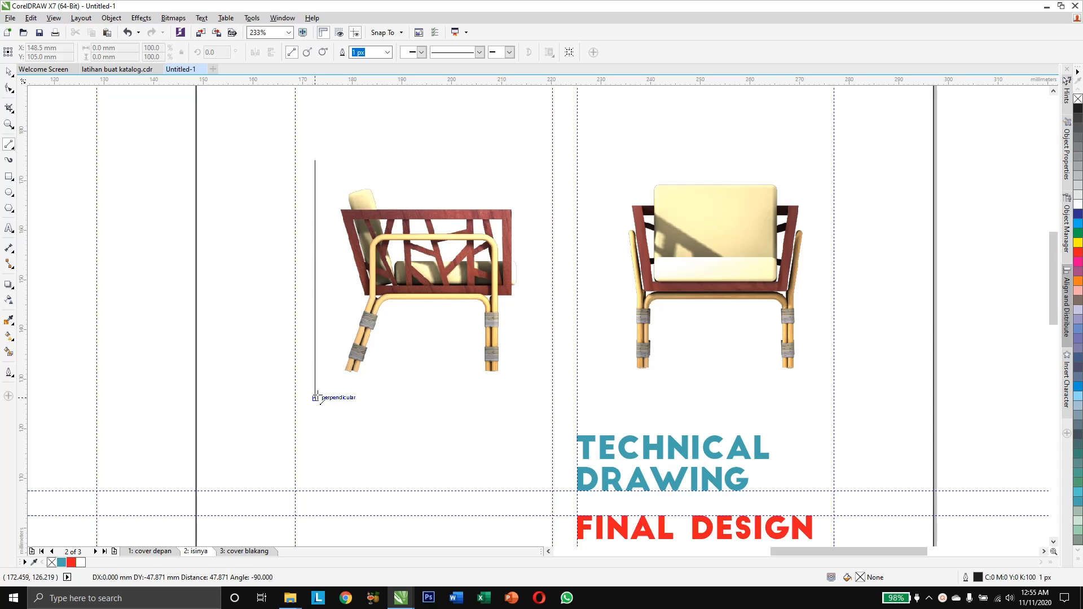
pyautogui.click(315, 398)
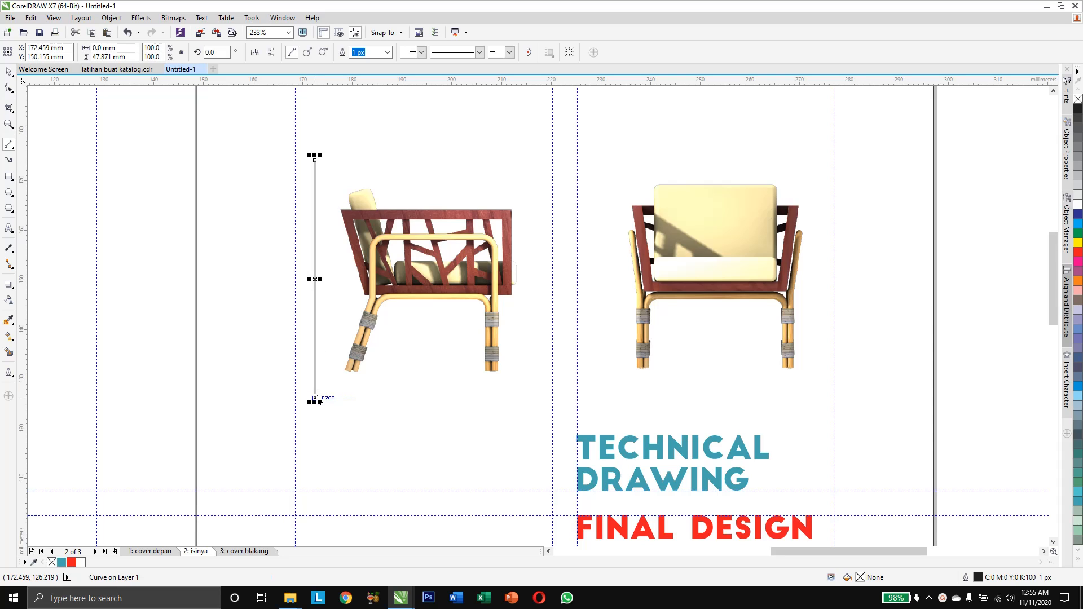
# Make a horizontal copy of the dimension line by rotating it 90° about its centre, and set its width to 5 mm
pyautogui.click(9, 72)
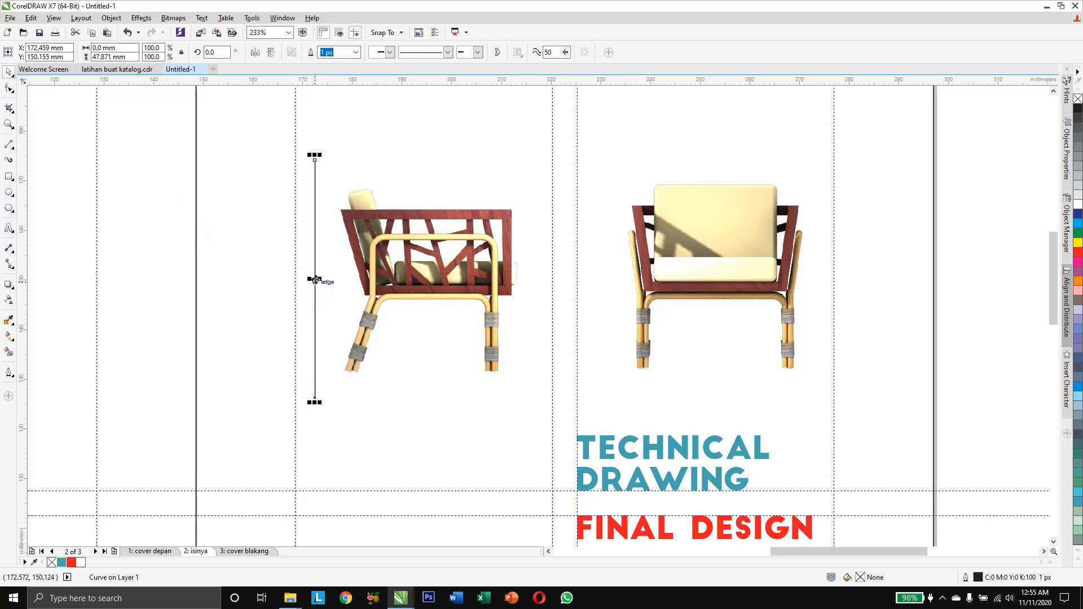
pyautogui.click(316, 280)
pyautogui.moveTo(319, 158); pyautogui.dragTo(358, 275)
pyautogui.doubleClick(97, 48)
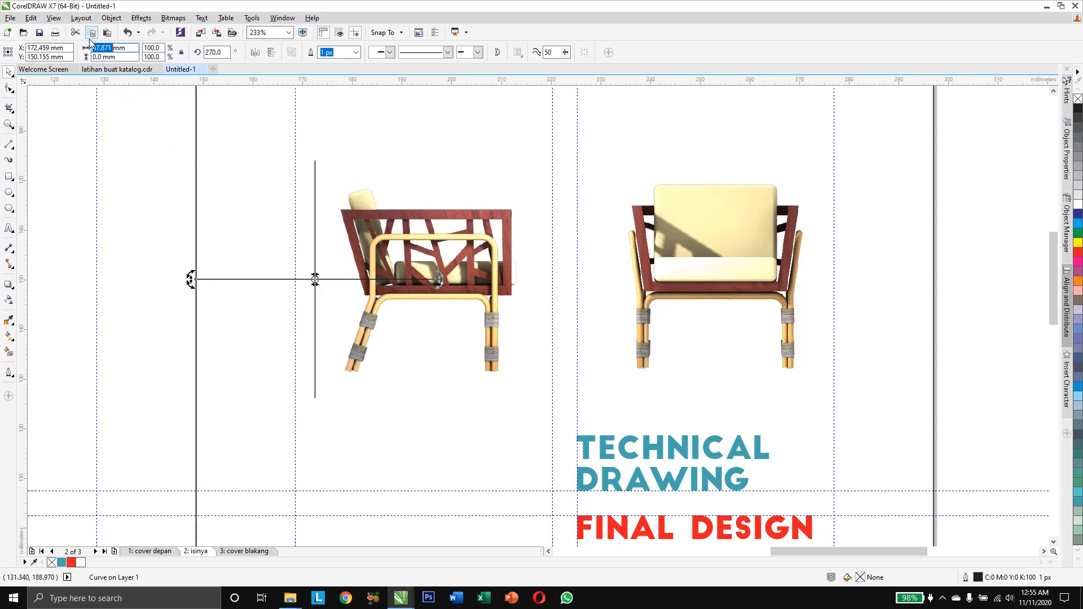
pyautogui.press('BackSpace')
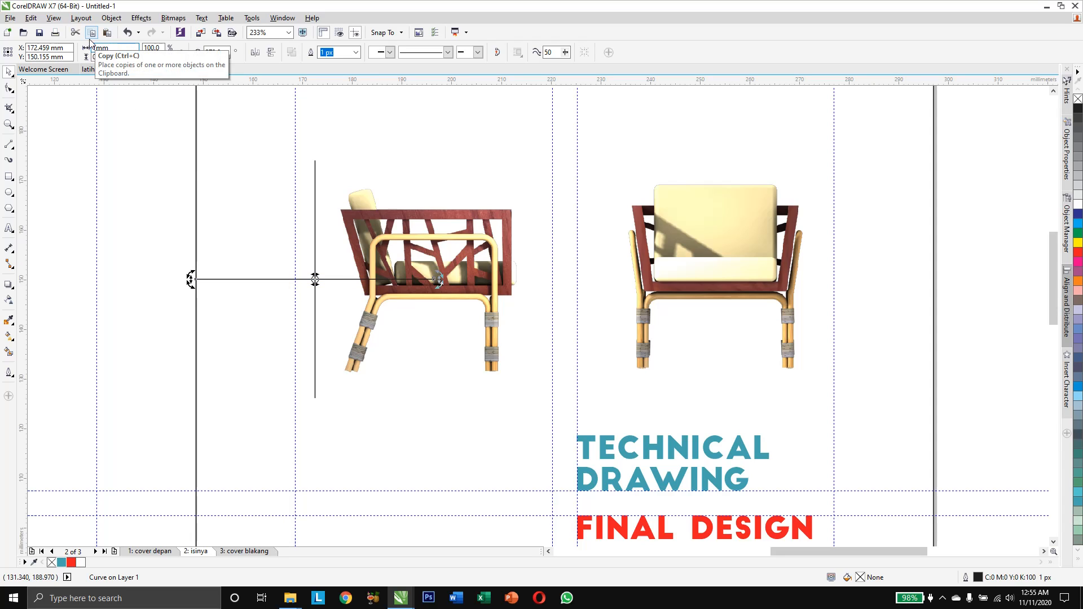
pyautogui.press('Return')
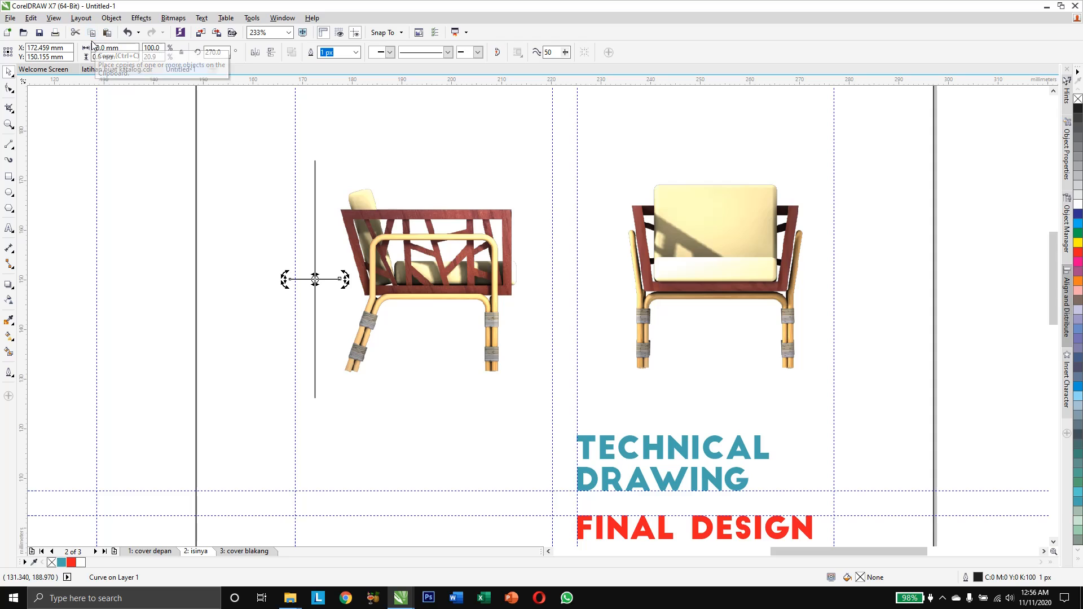
pyautogui.doubleClick(97, 46)
pyautogui.write('5')
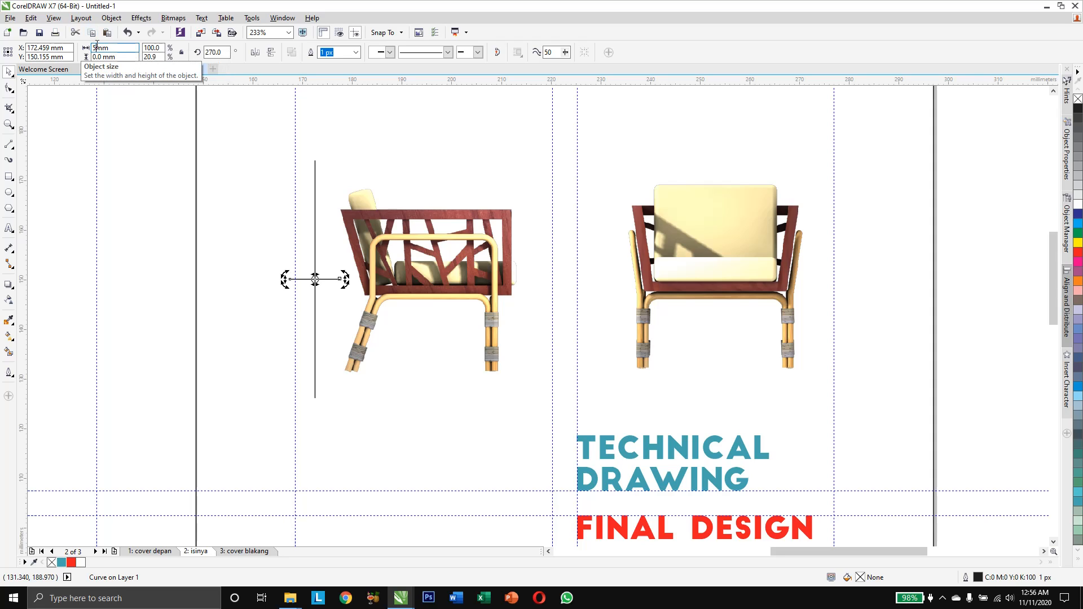
pyautogui.press('Return')
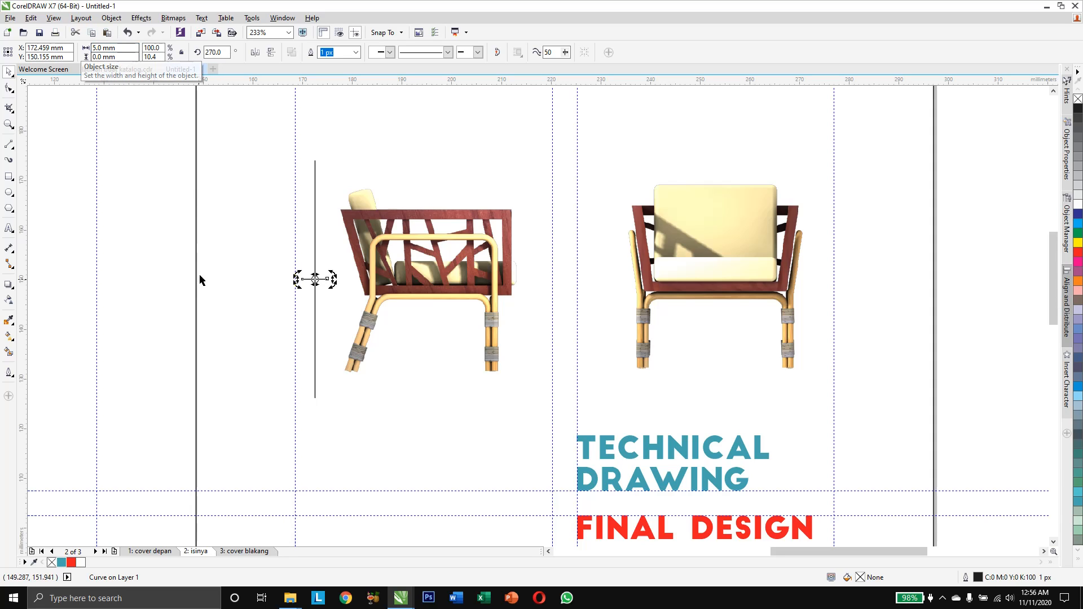
# Place the horizontal ticks at the side-view chair's cushion top, frame top, seat and feet levels, and shorten the vertical line to about 42 mm
pyautogui.click(315, 305)
pyautogui.click(320, 278)
pyautogui.moveTo(313, 273); pyautogui.dragTo(315, 173)
pyautogui.click(315, 171)
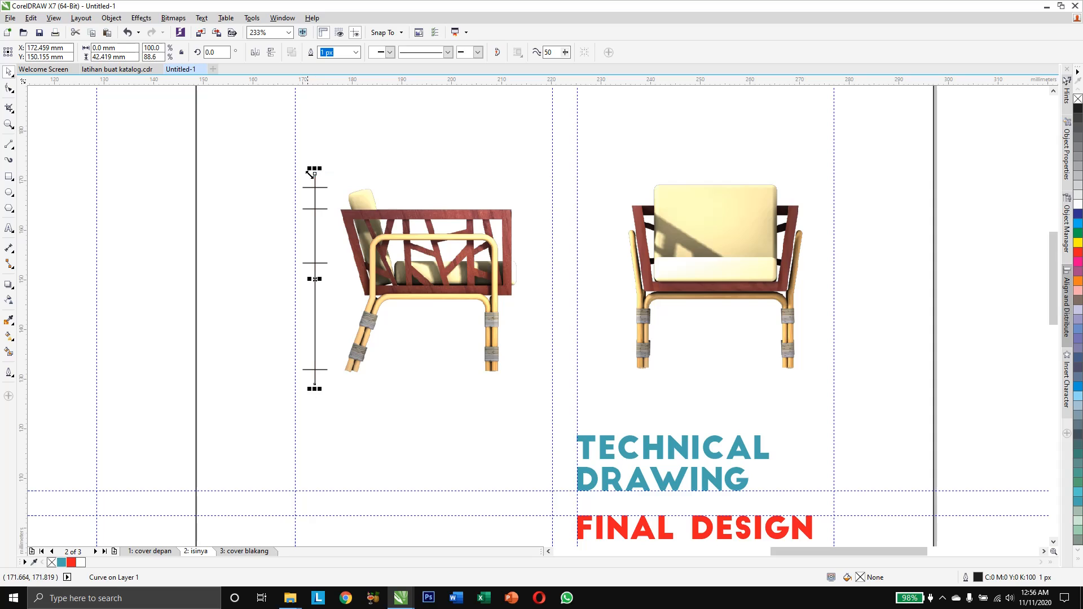
pyautogui.click(245, 197)
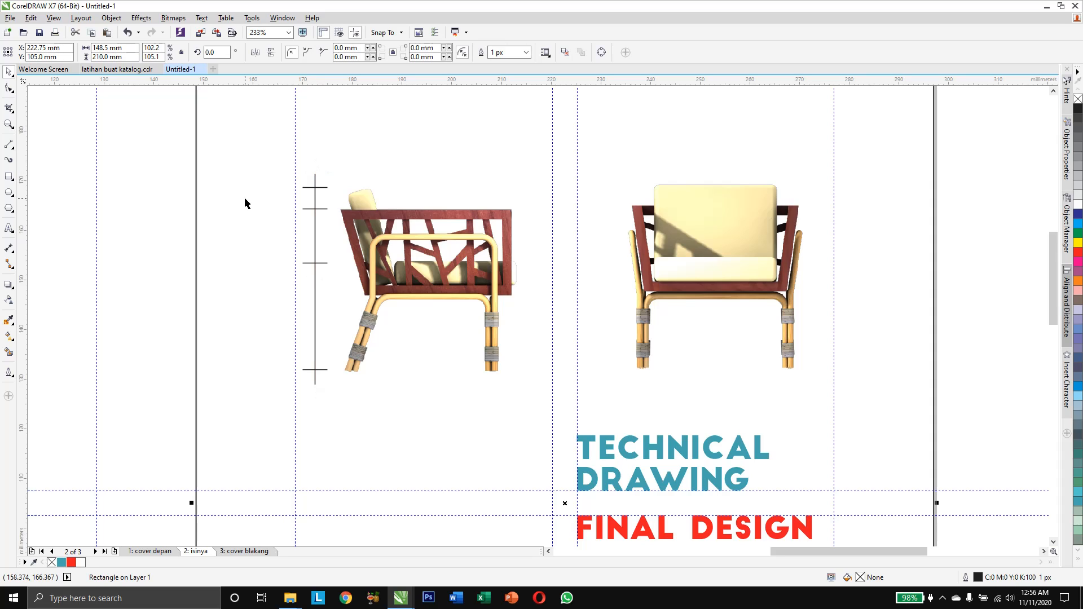
pyautogui.click(984, 220)
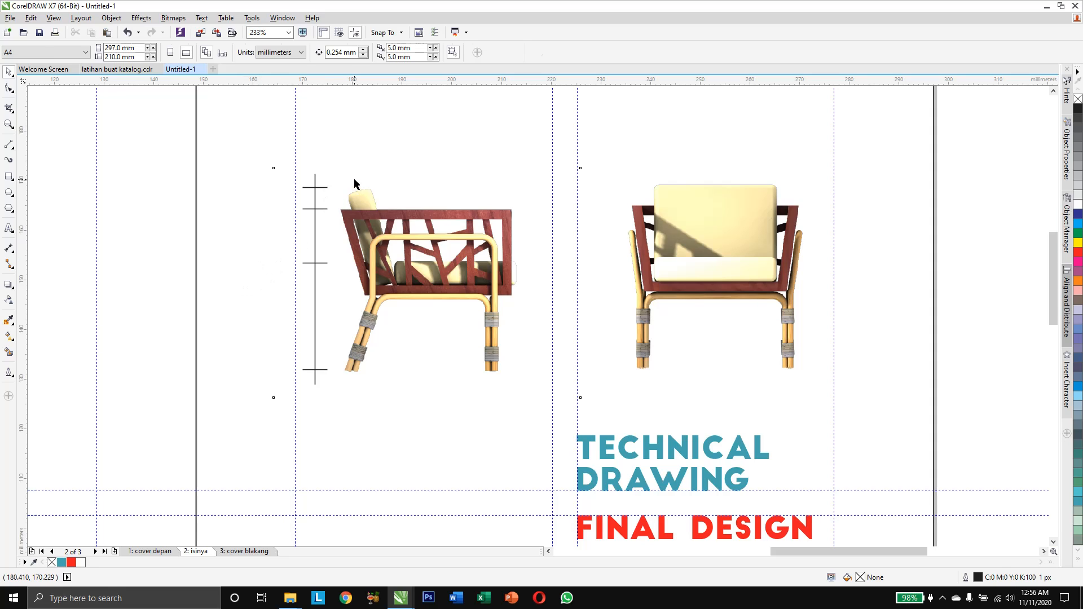
pyautogui.moveTo(354, 182); pyautogui.dragTo(417, 169)
pyautogui.hotkey('ctrl', 'z')
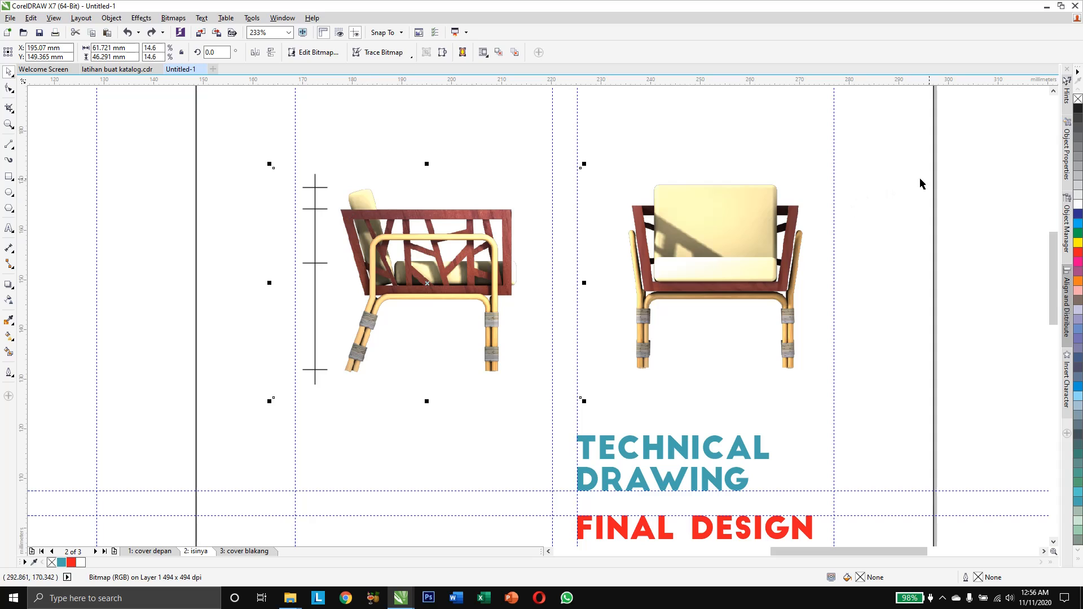
pyautogui.click(961, 178)
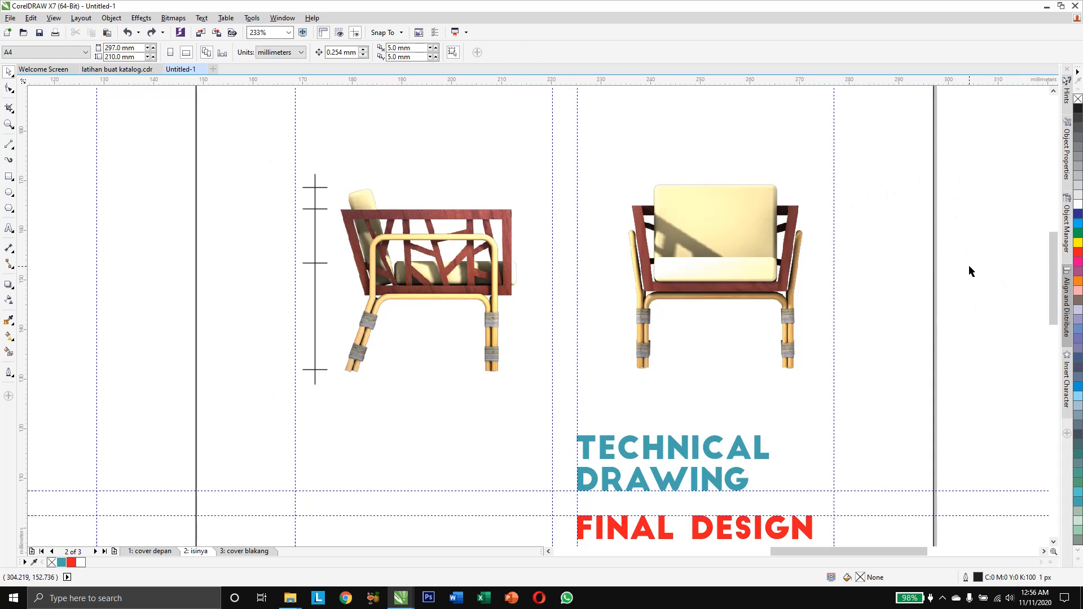
# Lock the 148.5 × 210 mm rectangle that frames the page with the chairs
pyautogui.click(891, 246)
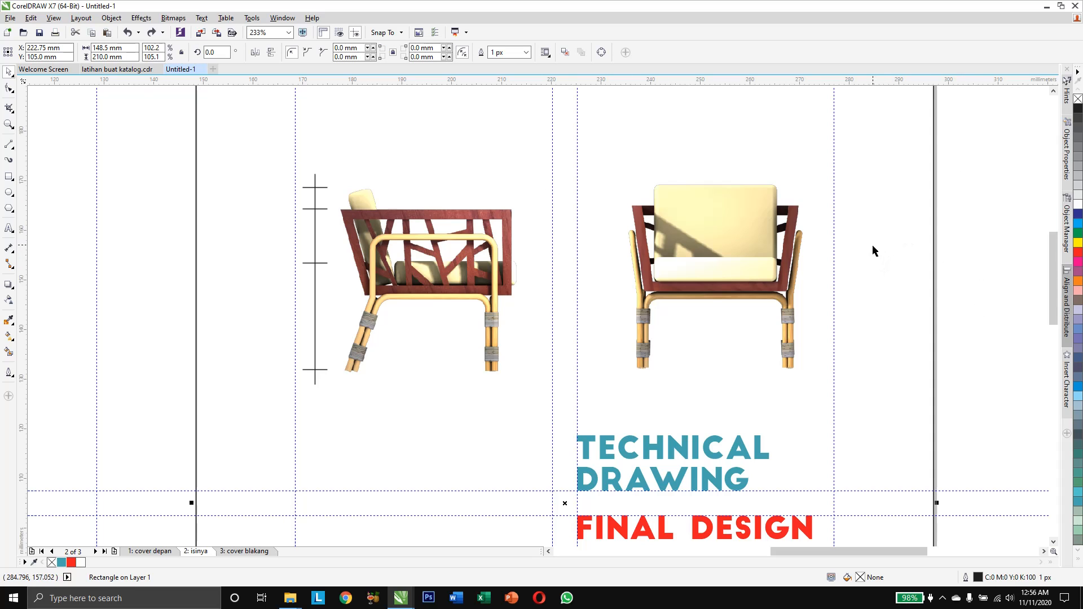
pyautogui.rightClick(872, 243)
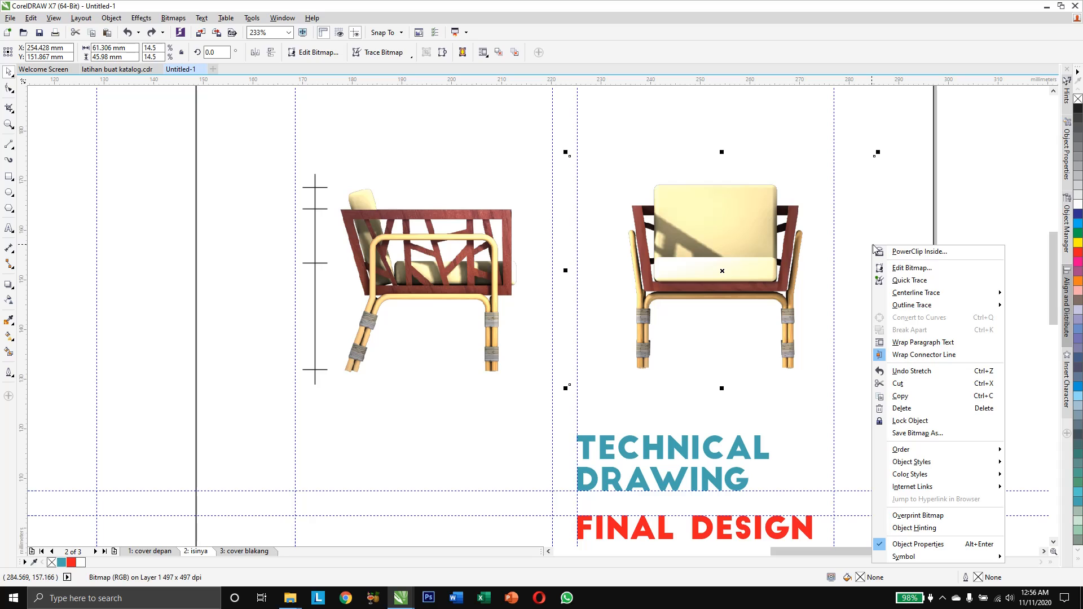
pyautogui.click(920, 117)
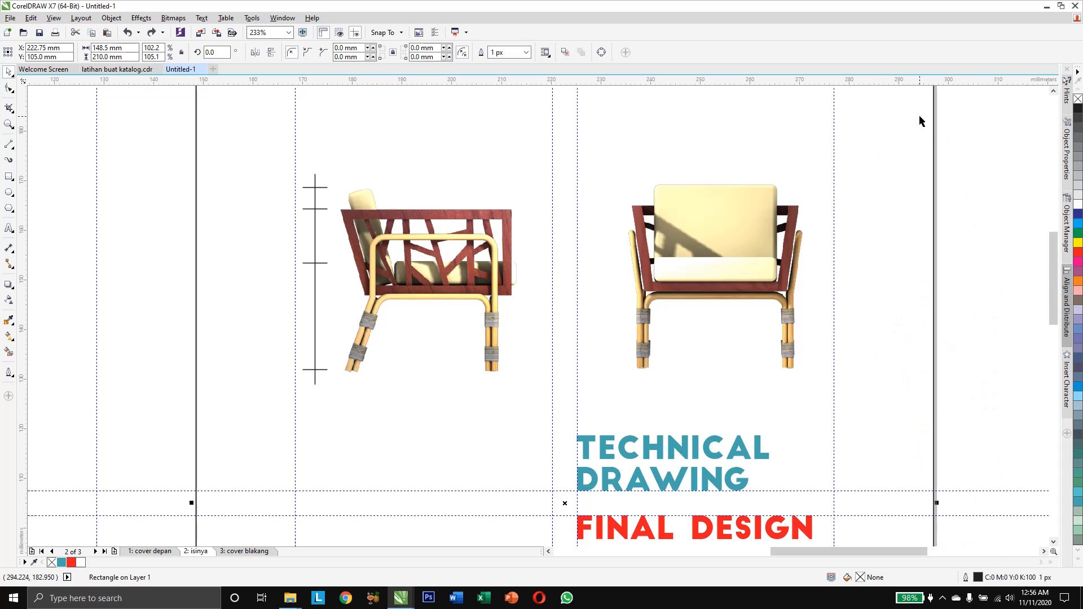
pyautogui.rightClick(919, 118)
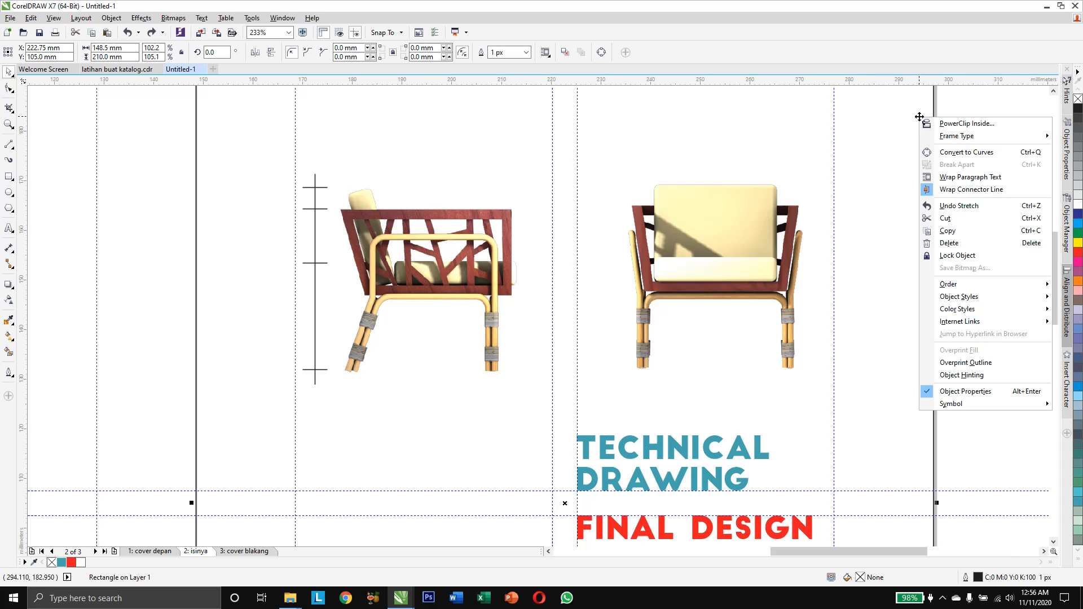
pyautogui.click(952, 254)
# Lock the side-view and front-view chair images together
pyautogui.click(448, 231)
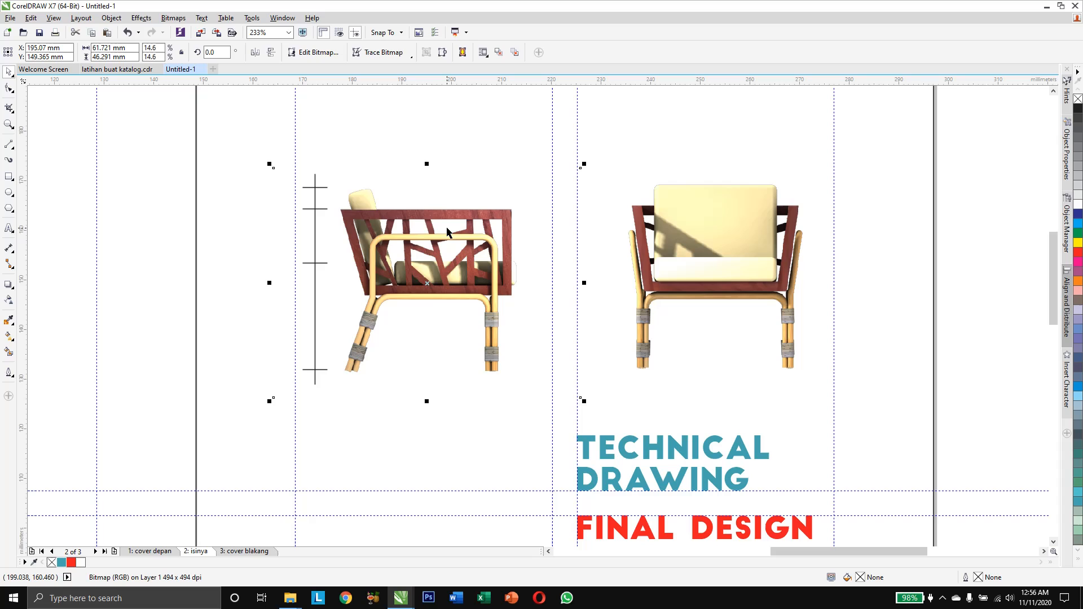
pyautogui.keyDown('shift'); pyautogui.click(656, 233); pyautogui.keyUp('shift')
pyautogui.rightClick(656, 233)
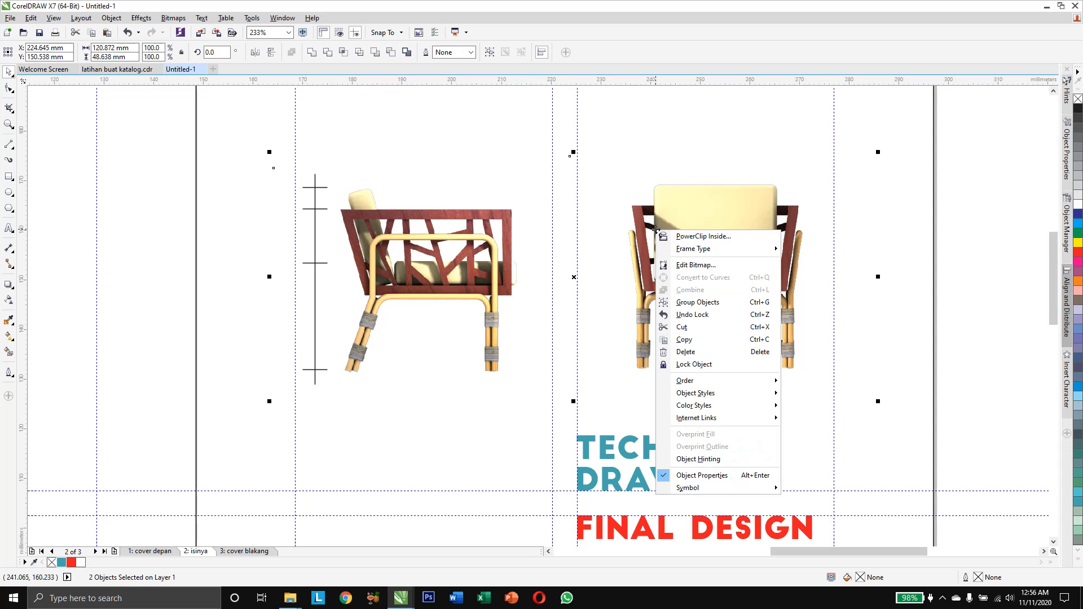
pyautogui.click(684, 364)
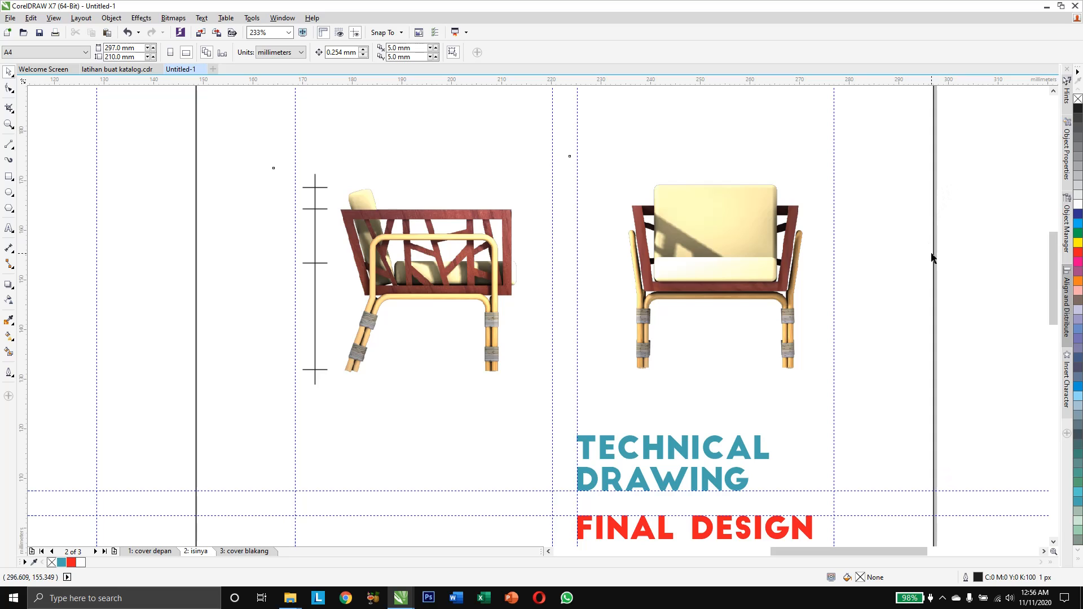
# Make a copy of the uppermost tick rotated 45° and set its size to 2 × 2 mm
pyautogui.click(323, 189)
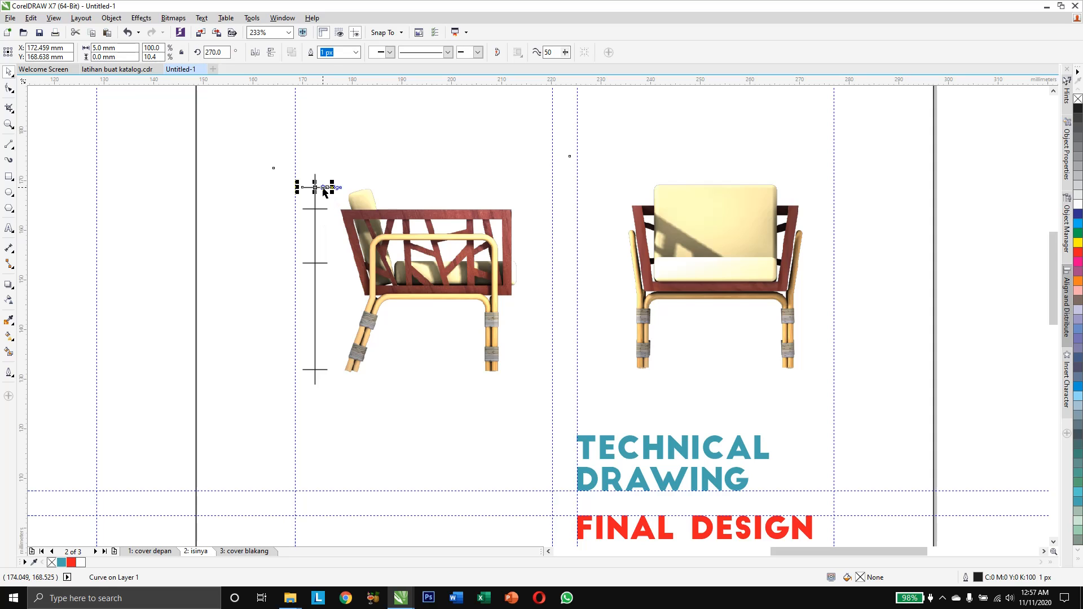
pyautogui.click(323, 189)
pyautogui.moveTo(332, 183); pyautogui.dragTo(325, 171)
pyautogui.doubleClick(101, 47)
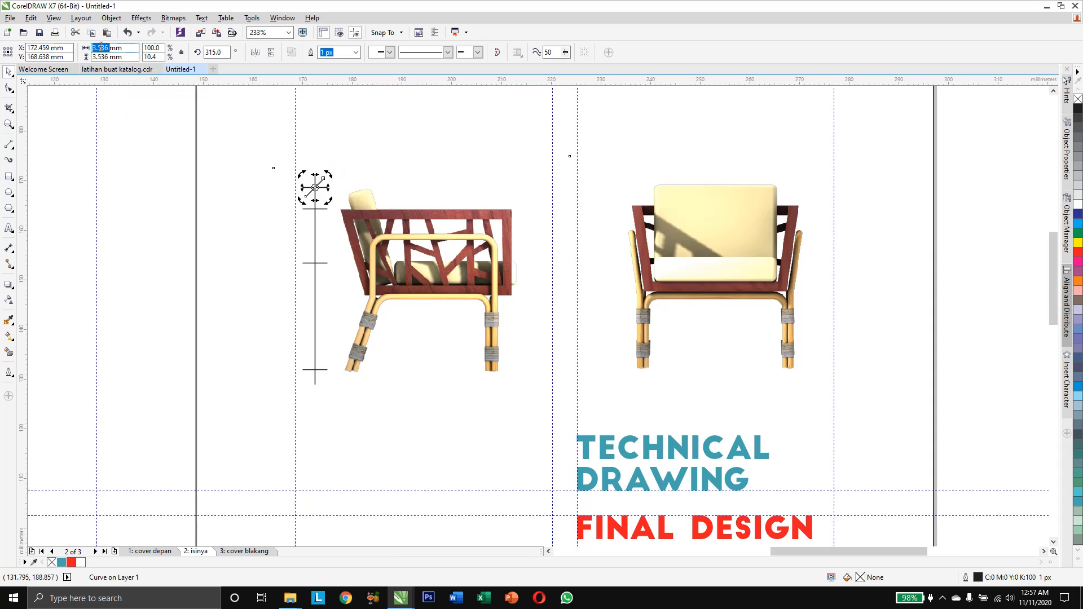
pyautogui.write('2')
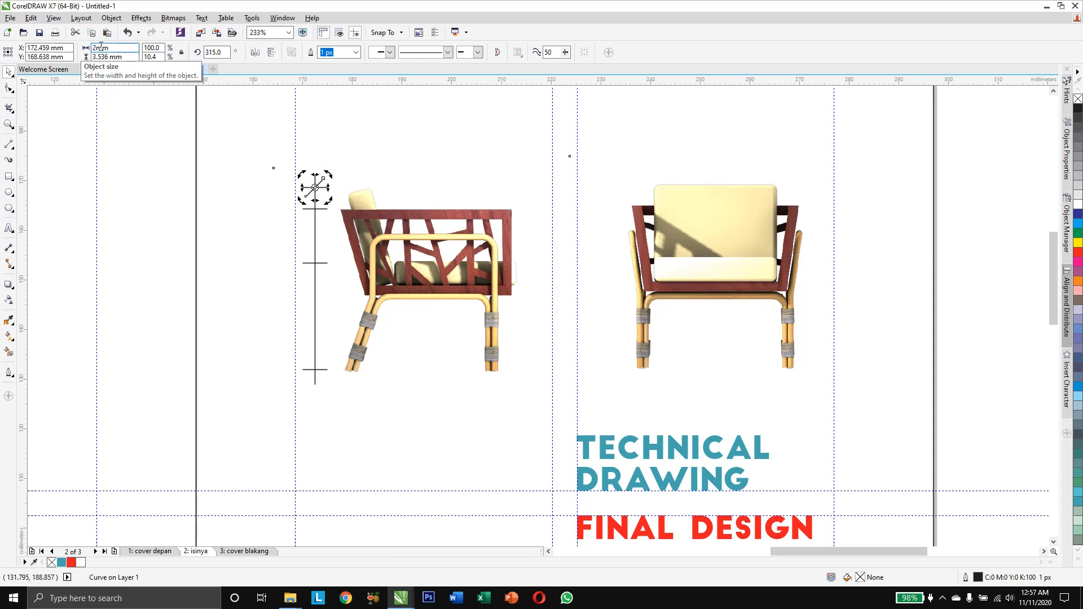
pyautogui.doubleClick(106, 57)
pyautogui.write('2')
pyautogui.press('Return')
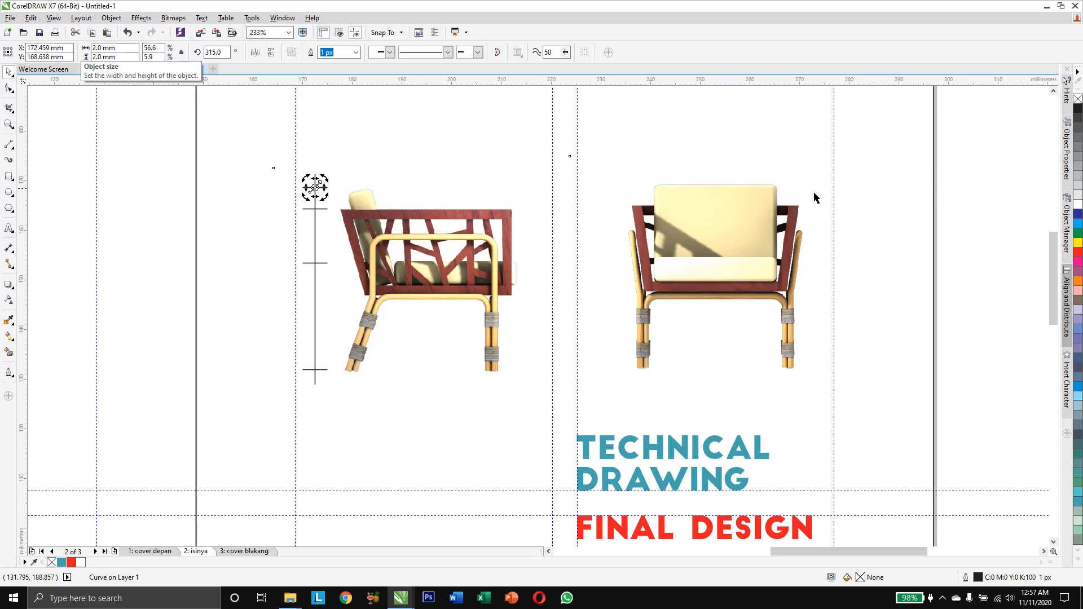
pyautogui.click(949, 167)
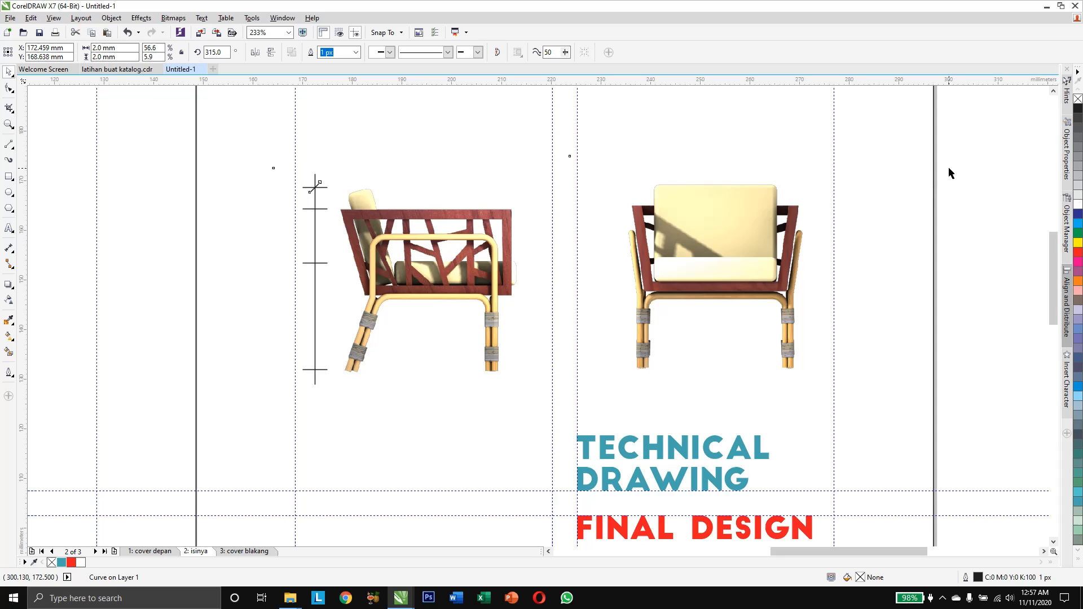
# Set the outline width of the small diagonal slash to 2 px
pyautogui.click(317, 180)
pyautogui.click(339, 53)
pyautogui.click(343, 53)
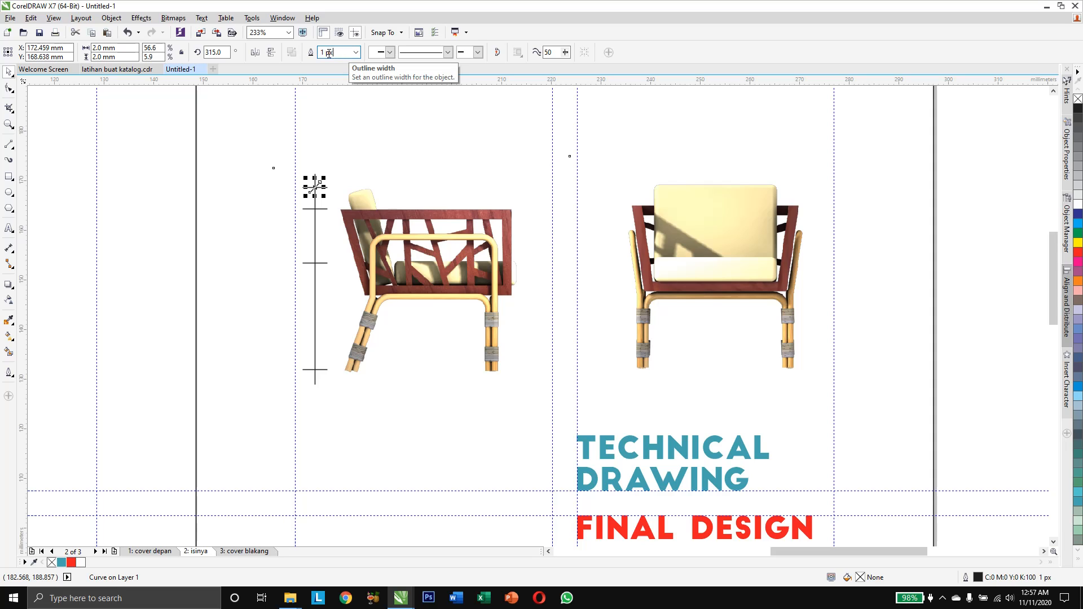
pyautogui.moveTo(325, 53); pyautogui.dragTo(321, 60)
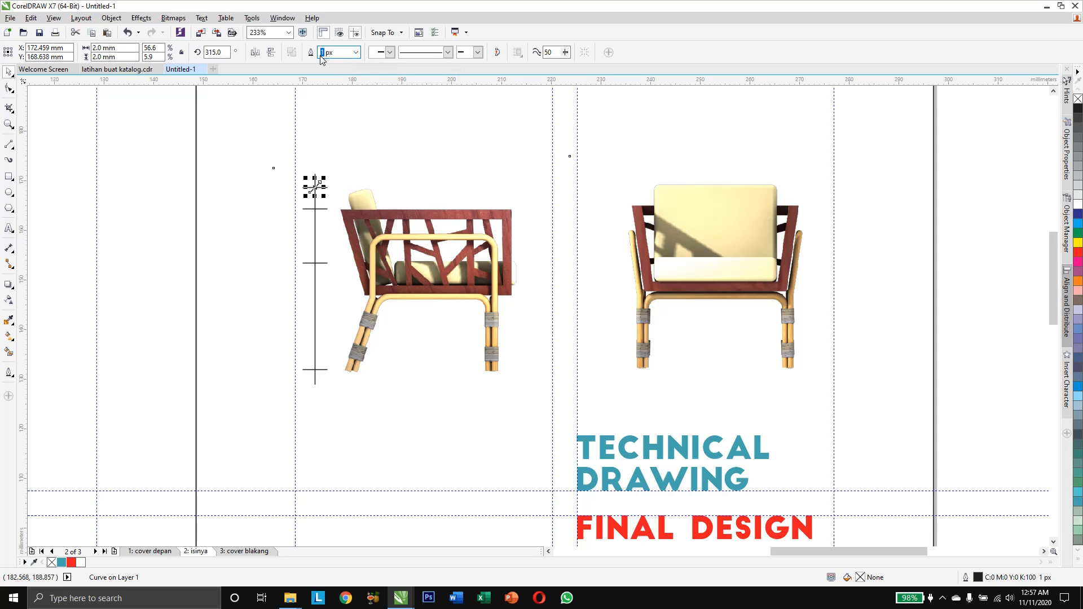
pyautogui.write('5')
pyautogui.press('Return')
pyautogui.click(980, 202)
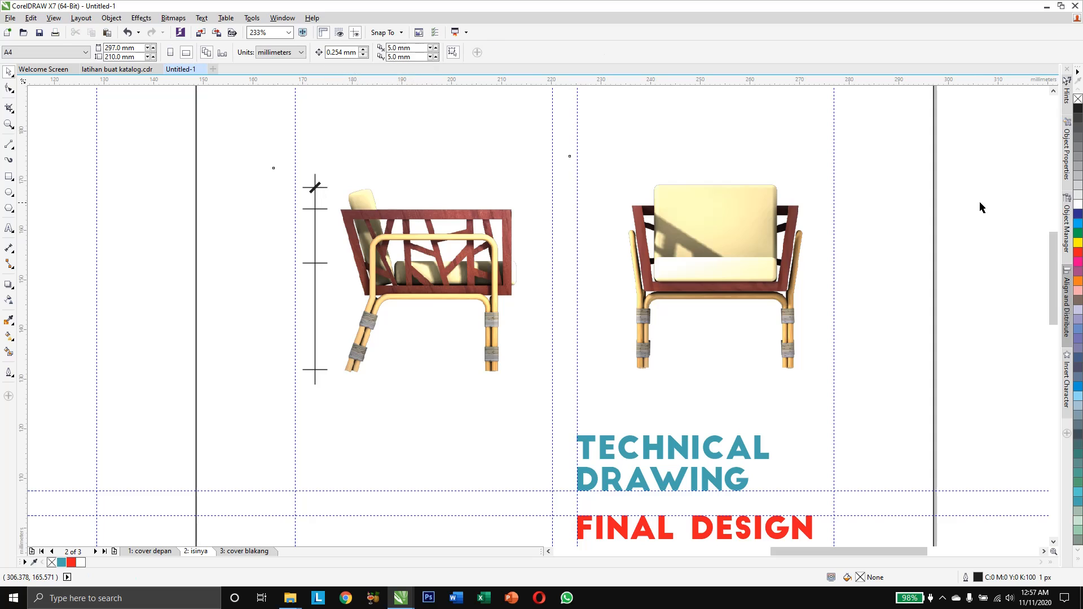
# Copy the diagonal slash onto the other three tick intersections of the vertical dimension line
pyautogui.click(314, 187)
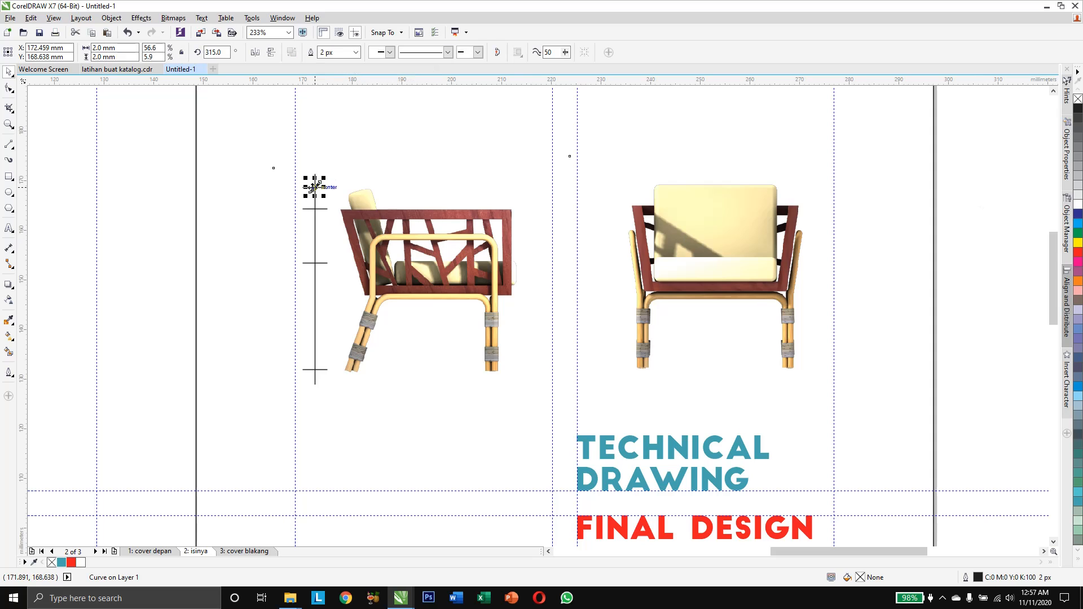
pyautogui.moveTo(314, 186); pyautogui.dragTo(315, 370)
pyautogui.press('space')
pyautogui.click(954, 230)
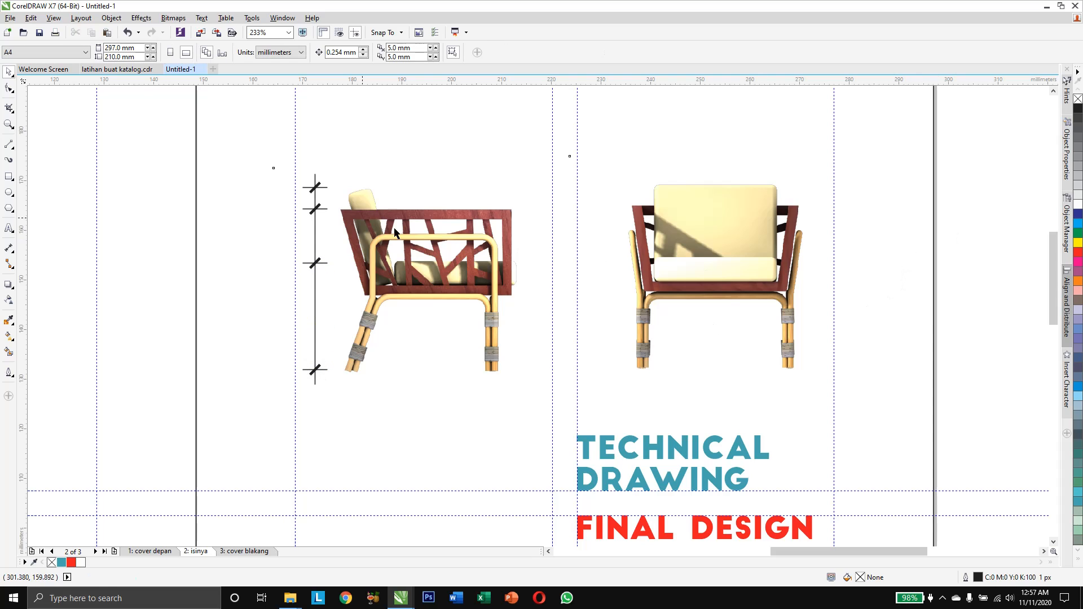
# Copy the complete vertical dimension line with its ticks and slashes to the outer side of the front-view chair
pyautogui.moveTo(249, 145); pyautogui.dragTo(332, 388)
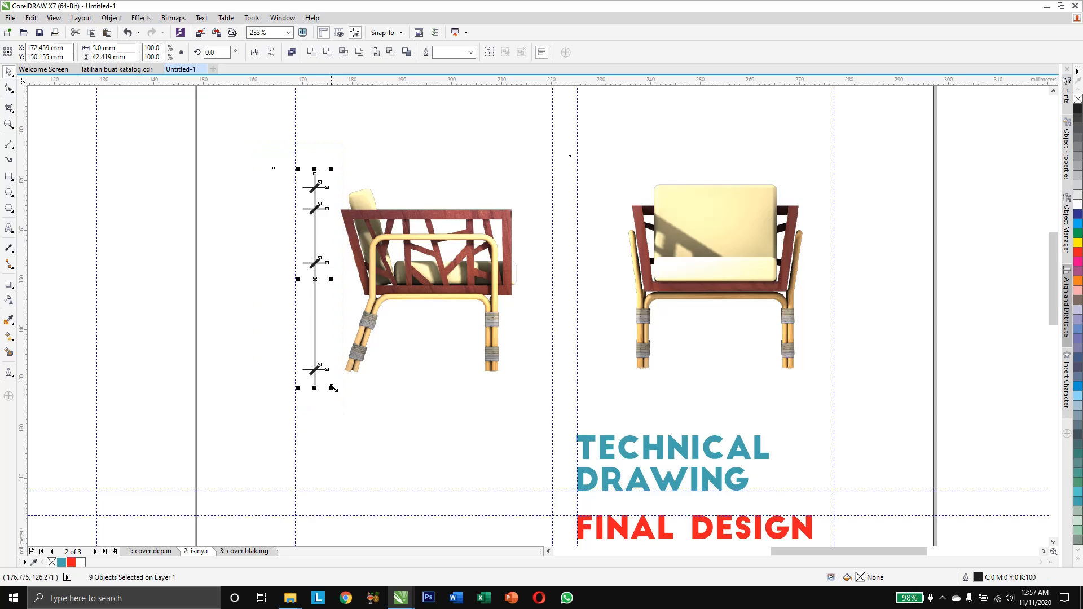
pyautogui.moveTo(317, 279); pyautogui.dragTo(821, 297)
pyautogui.press('Escape')
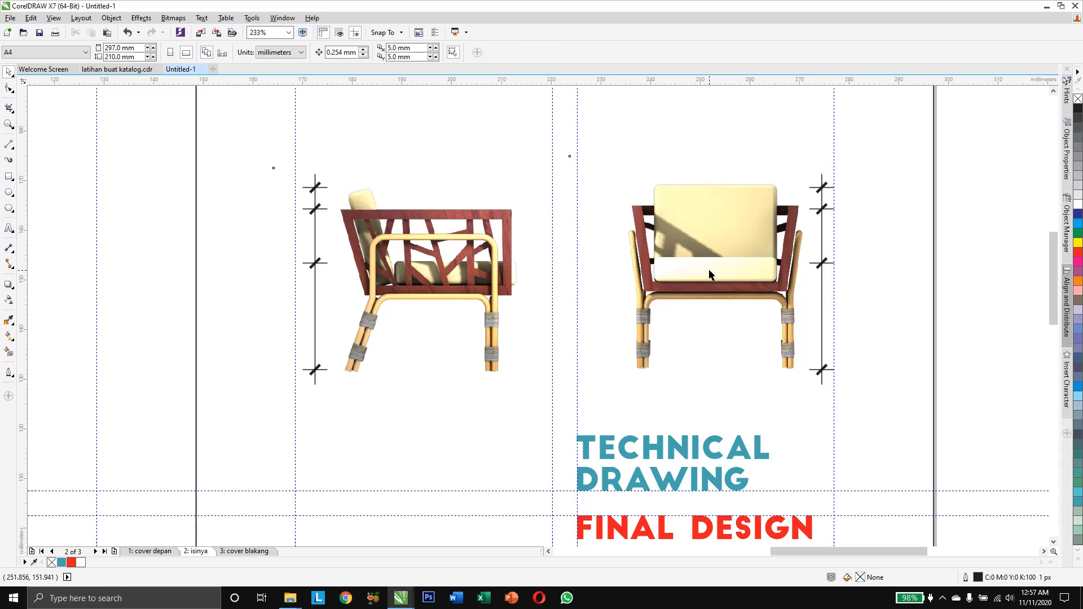
# Unlock the front-view chair image and shift it about 3.5 mm inward, away from its vertical dimension line
pyautogui.rightClick(709, 274)
pyautogui.click(738, 276)
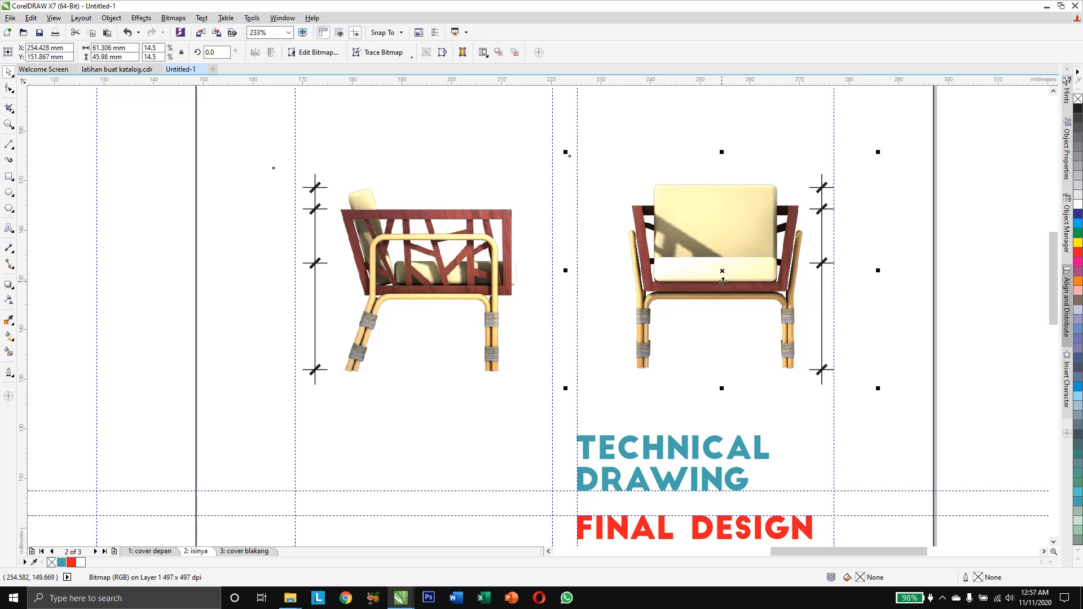
pyautogui.moveTo(710, 277); pyautogui.dragTo(691, 280)
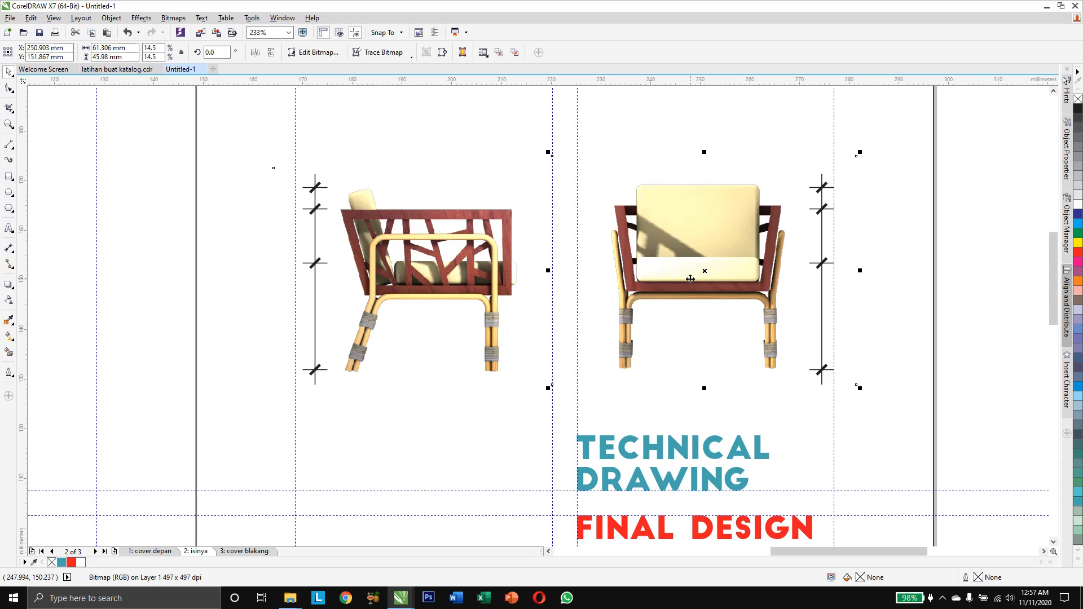
pyautogui.click(971, 221)
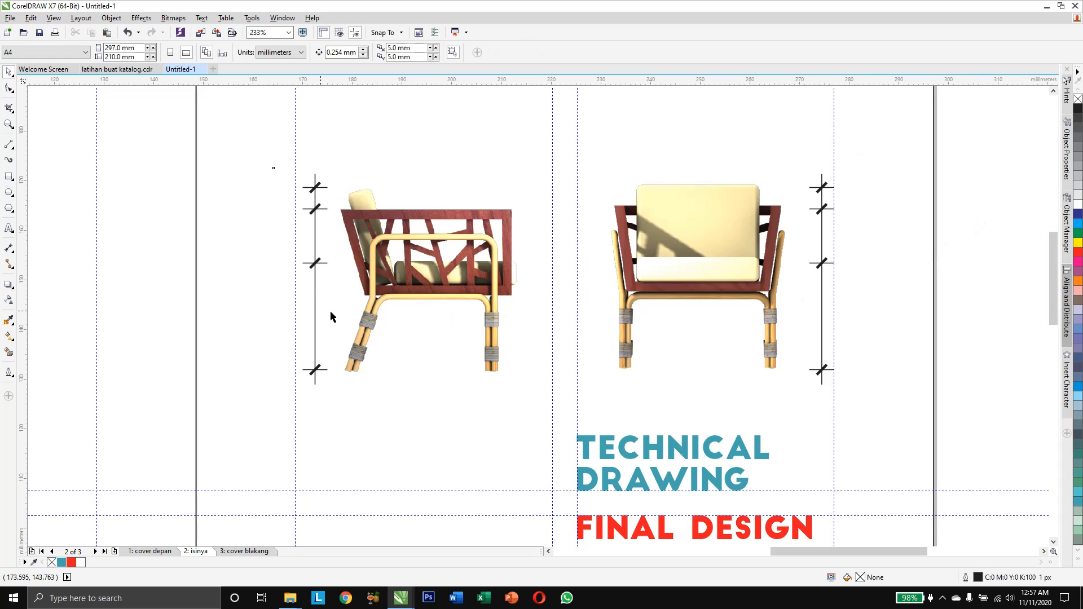
# Place a copy of the front view's dimension line, rotated to 270°, below the chair and align its end tick with the outer leg
pyautogui.moveTo(970, 143); pyautogui.dragTo(776, 388)
pyautogui.moveTo(821, 280); pyautogui.dragTo(893, 291)
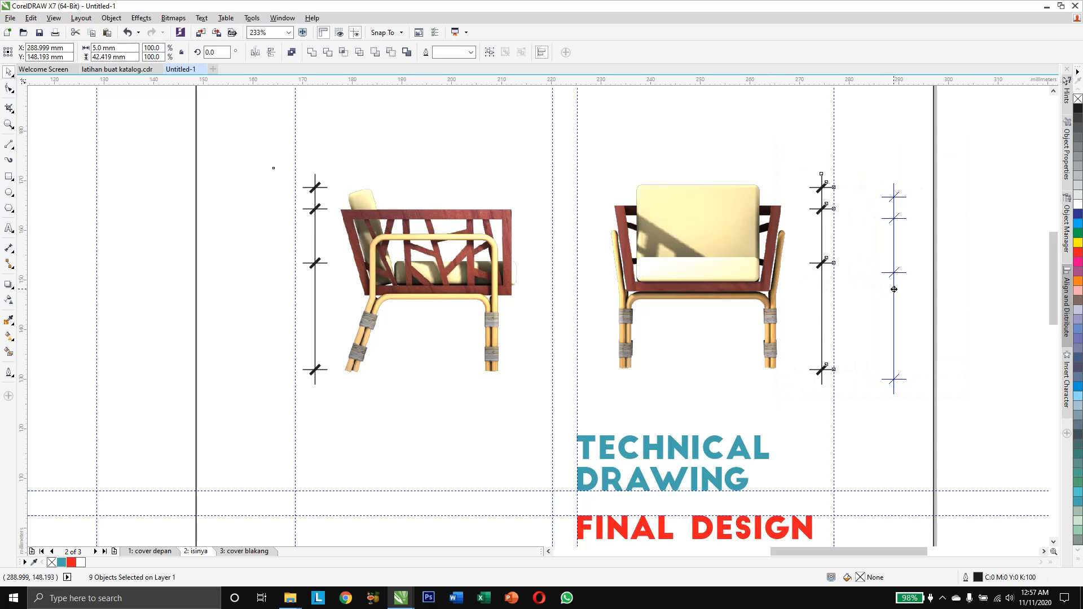
pyautogui.click(893, 289)
pyautogui.moveTo(912, 181); pyautogui.dragTo(959, 302)
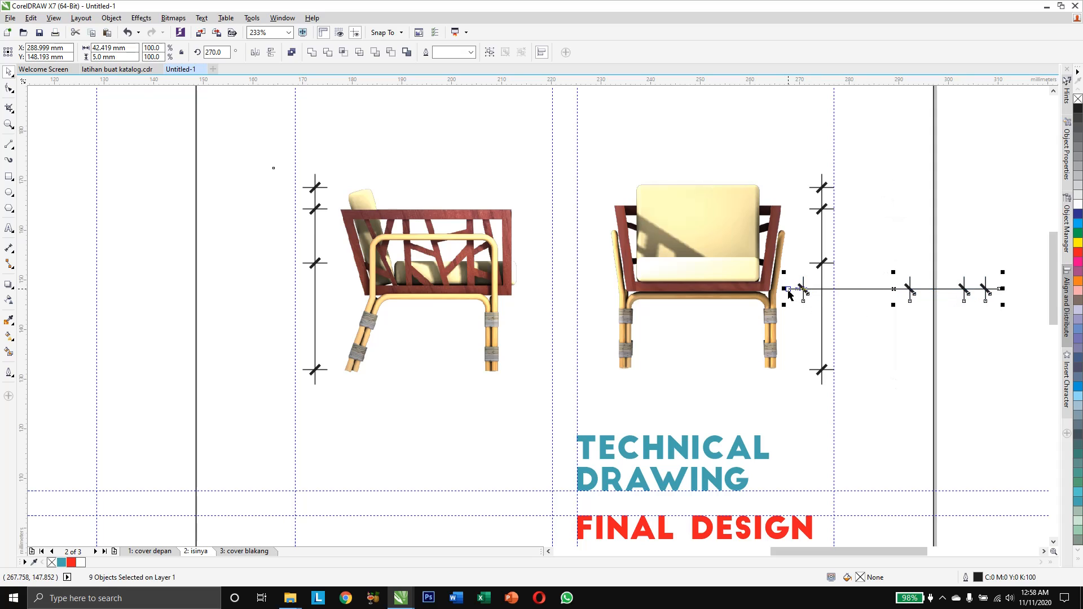
pyautogui.moveTo(783, 288); pyautogui.dragTo(616, 398)
pyautogui.click(952, 367)
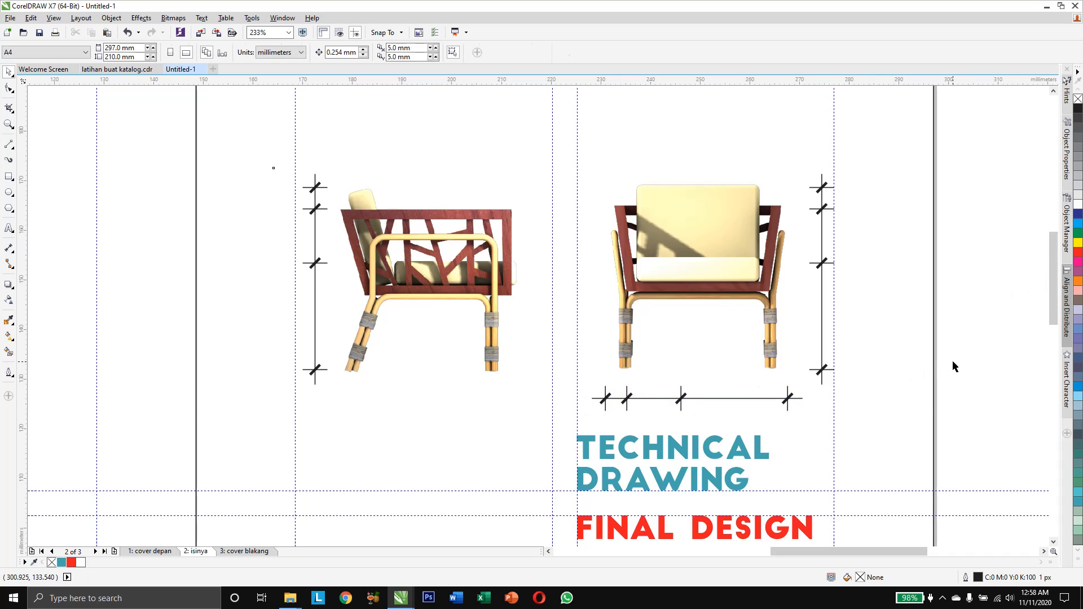
pyautogui.moveTo(934, 382); pyautogui.dragTo(771, 400)
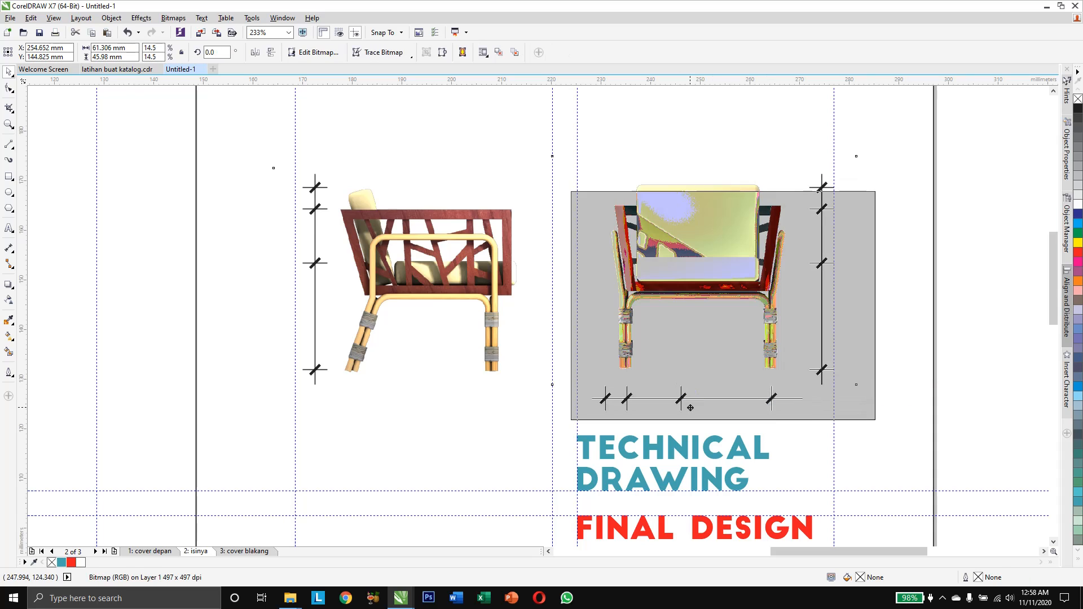
# Undo the accidental move of the front-view chair image and lock it in place
pyautogui.click(673, 381)
pyautogui.rightClick(698, 276)
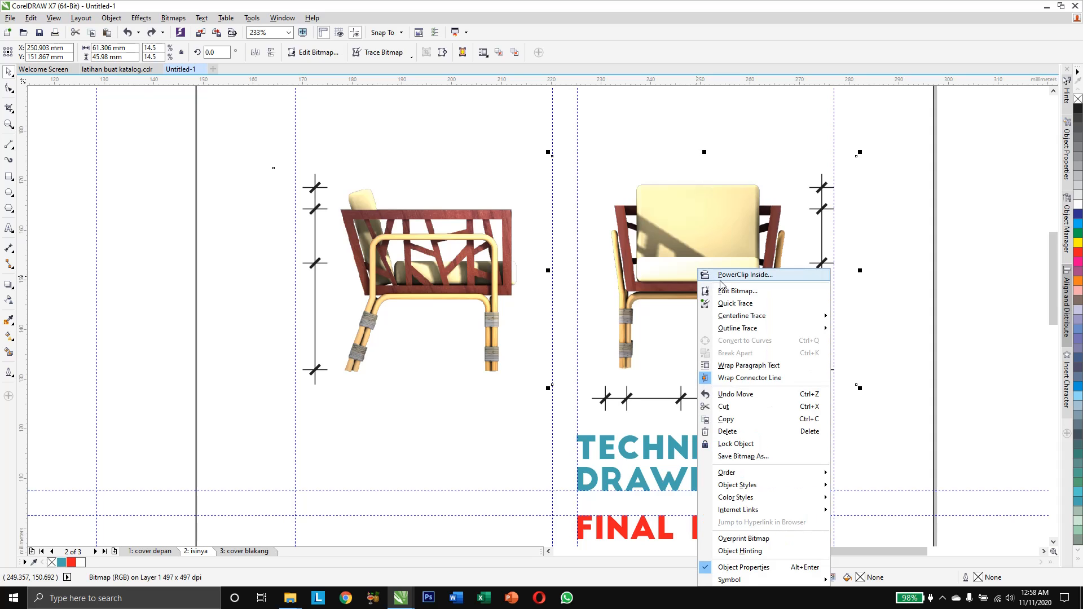
pyautogui.click(725, 444)
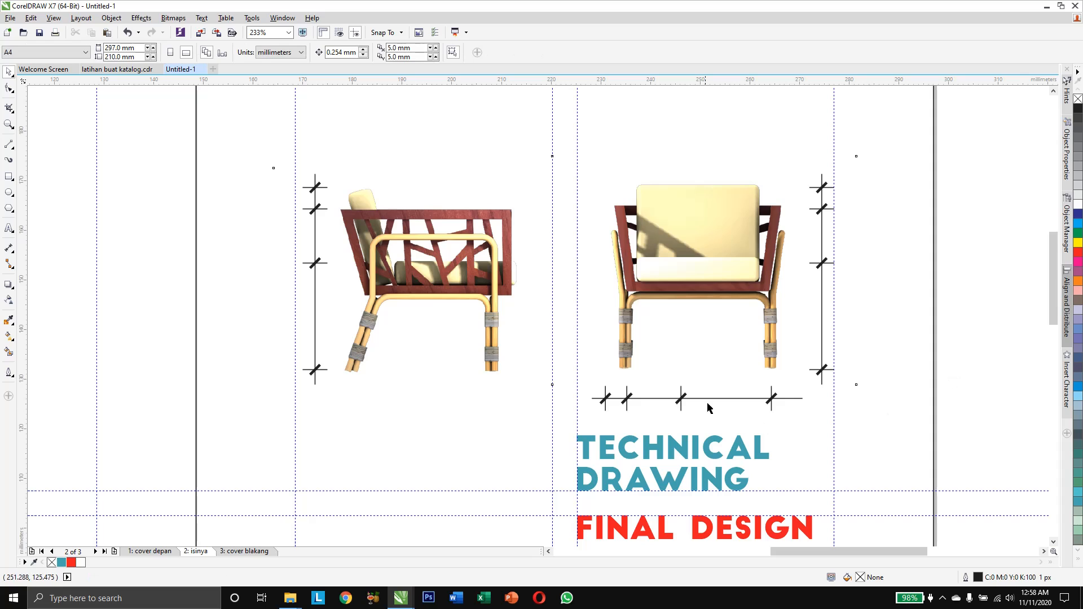
# Delete the two surplus ticks with their slashes below the front-view chair and shorten the horizontal line to about 36 mm around its centre
pyautogui.moveTo(669, 377); pyautogui.dragTo(697, 423)
pyautogui.press('Delete')
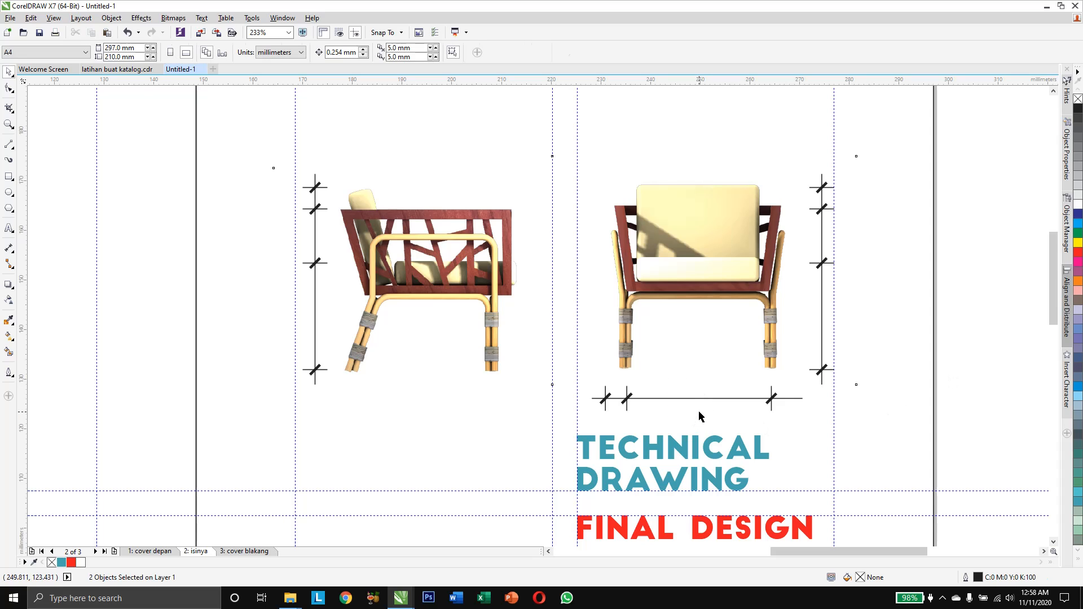
pyautogui.moveTo(586, 374); pyautogui.dragTo(625, 415)
pyautogui.press('Delete')
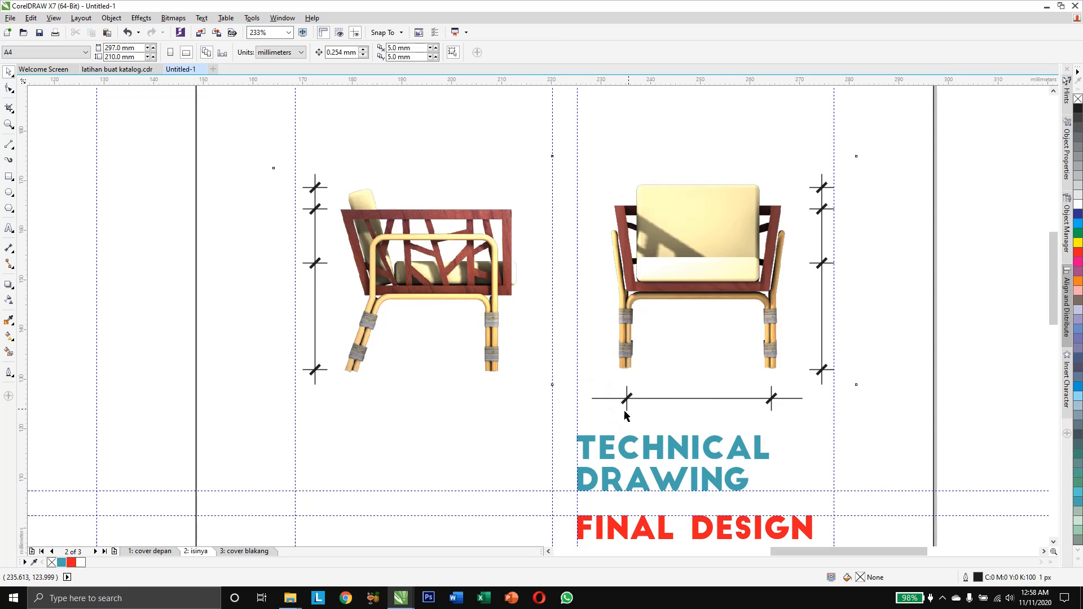
pyautogui.click(657, 399)
pyautogui.moveTo(806, 399); pyautogui.dragTo(792, 401)
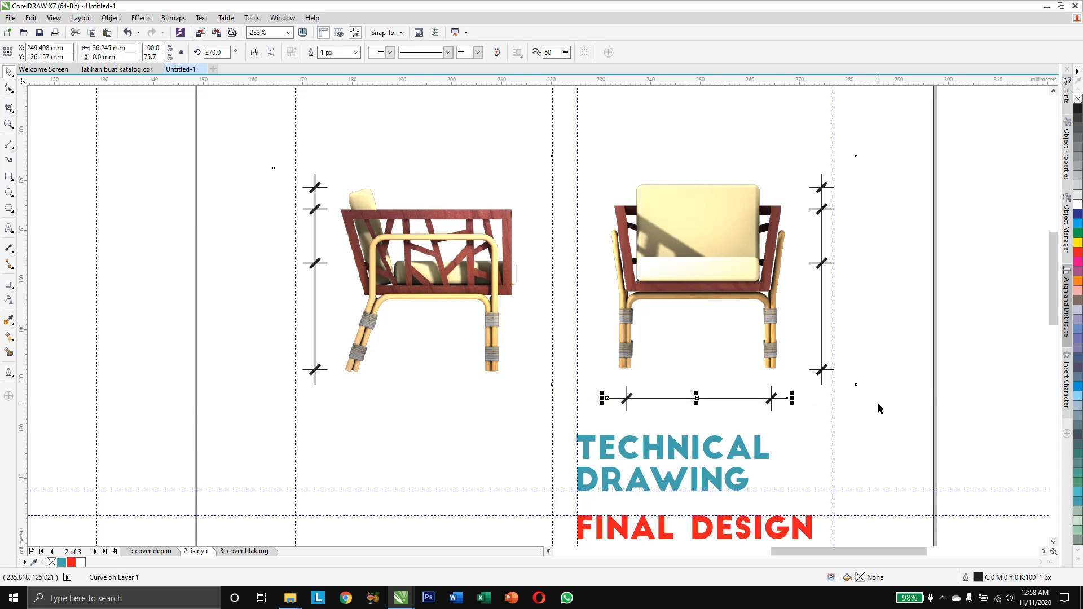
# Copy the complete horizontal dimension line with its two ticks below the side-view chair
pyautogui.moveTo(946, 374); pyautogui.dragTo(578, 441)
pyautogui.moveTo(661, 399); pyautogui.dragTo(434, 410)
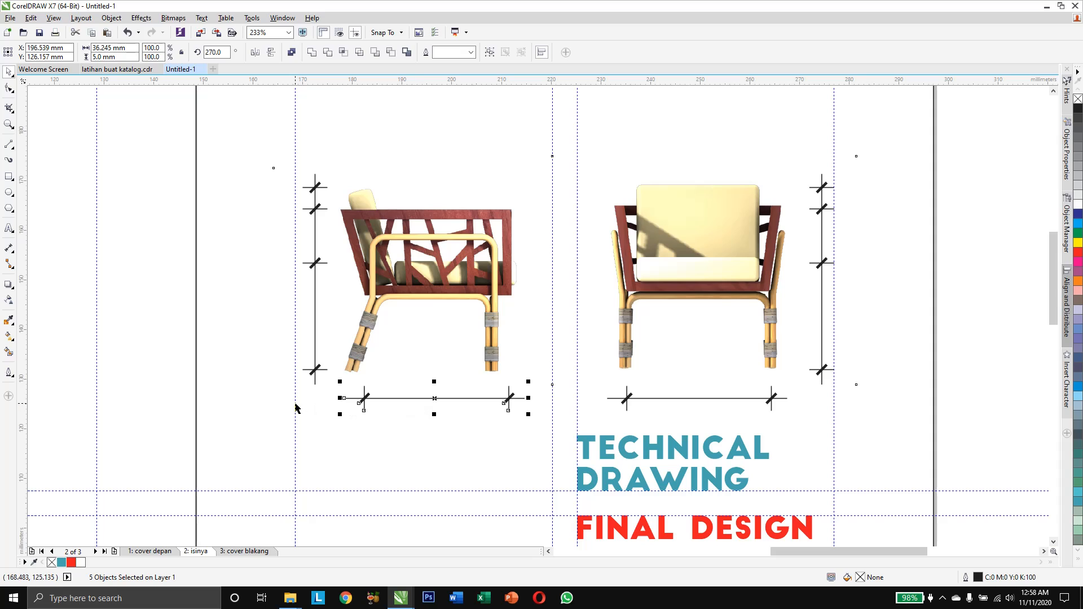
pyautogui.click(331, 424)
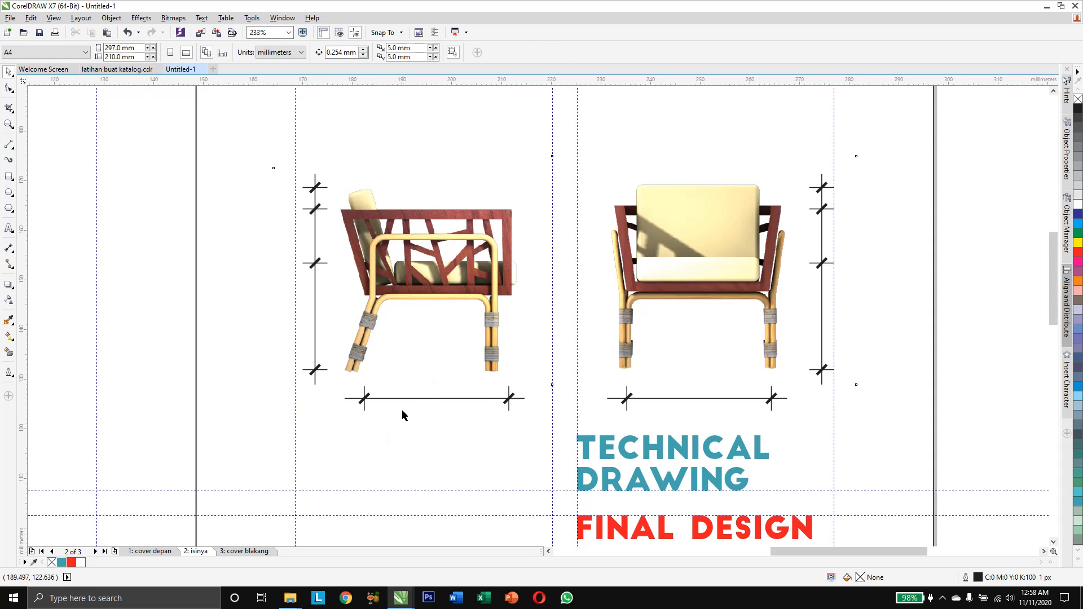
# Extend the side view's horizontal dimension line to about 42 mm and arrange three slashed ticks, copying one beneath the chair's back edge
pyautogui.moveTo(349, 436); pyautogui.dragTo(306, 399)
pyautogui.click(357, 400)
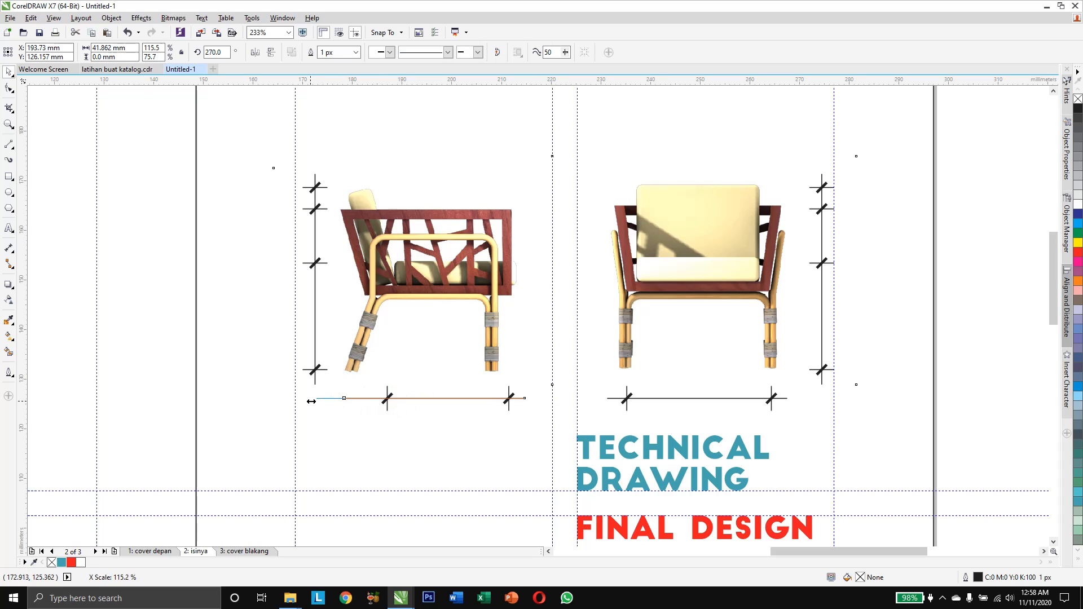
pyautogui.click(386, 403)
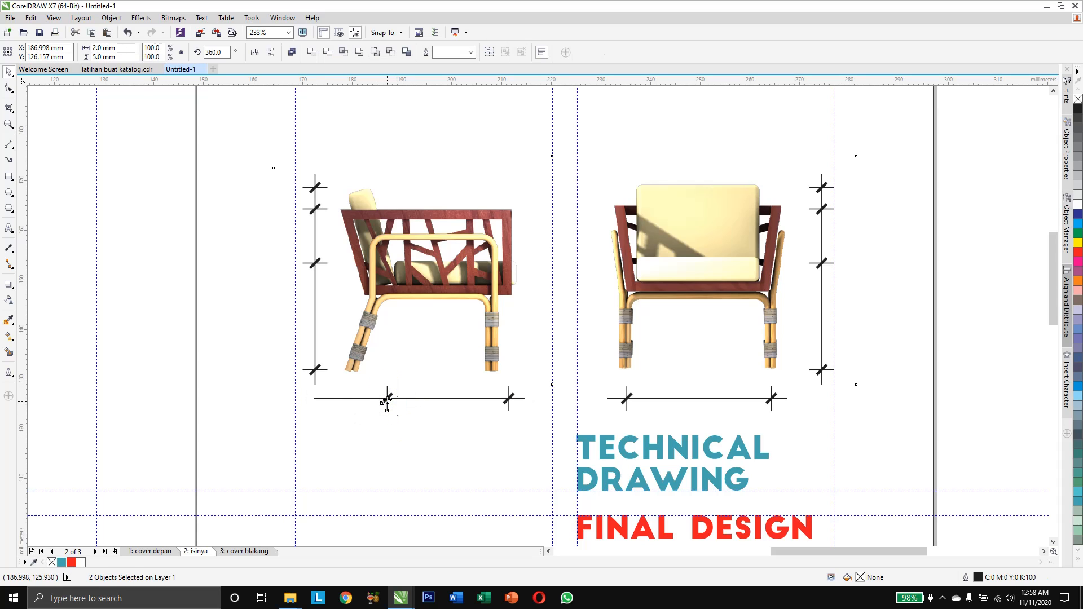
pyautogui.moveTo(386, 401); pyautogui.dragTo(341, 399)
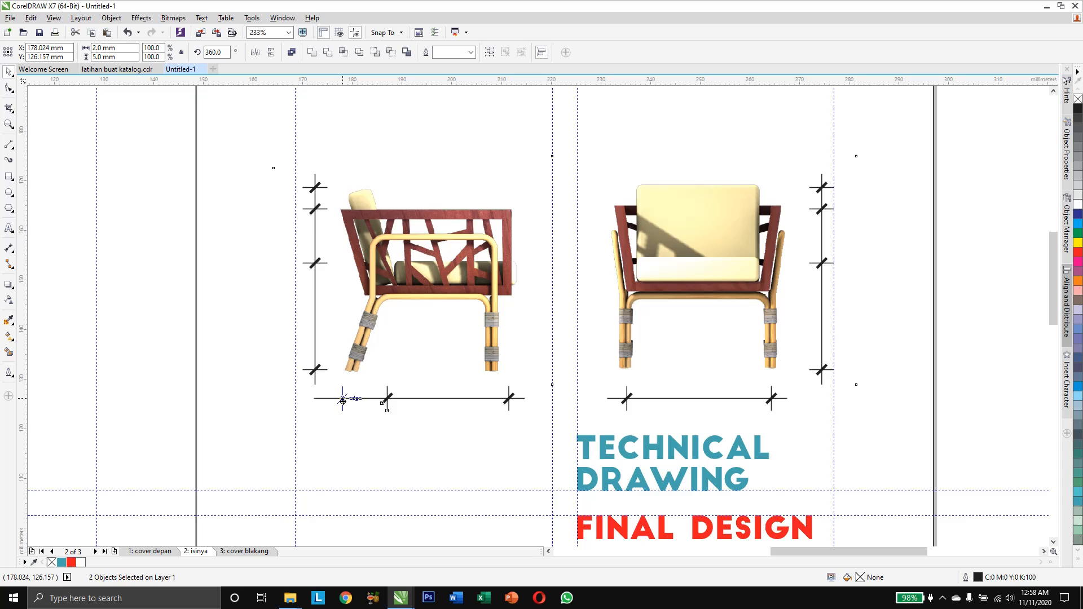
pyautogui.click(378, 423)
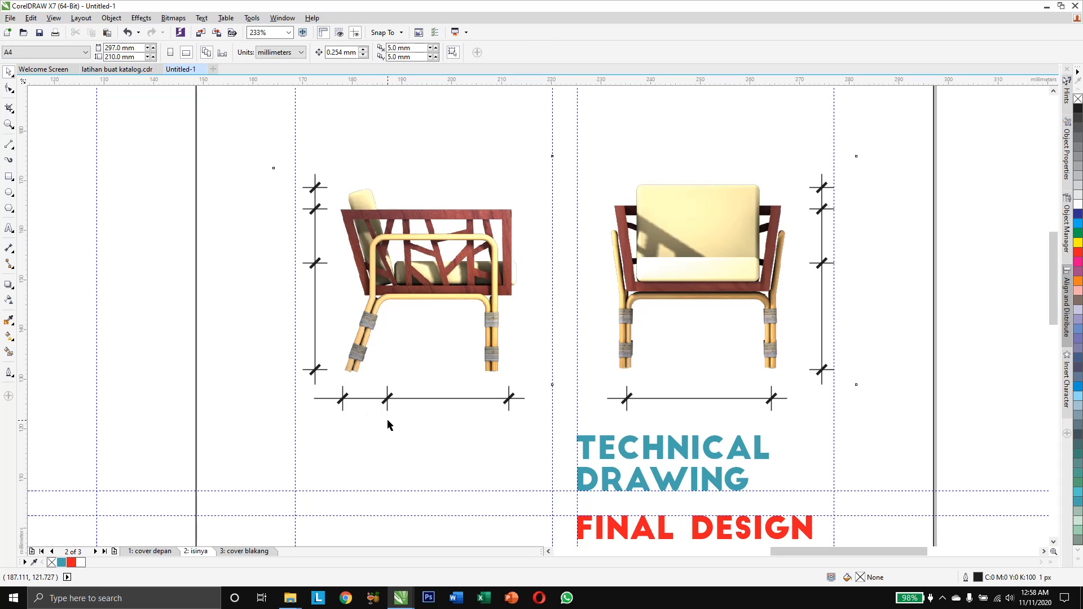
# Create the text label "60" and place it above the longer segment of the side view's horizontal dimension line
pyautogui.click(8, 228)
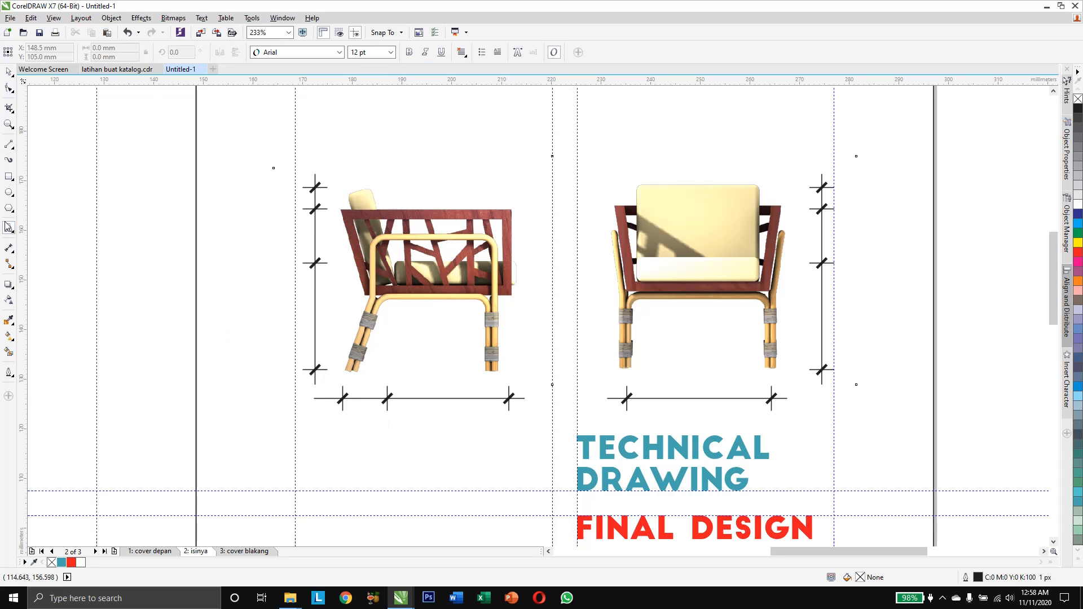
pyautogui.click(124, 267)
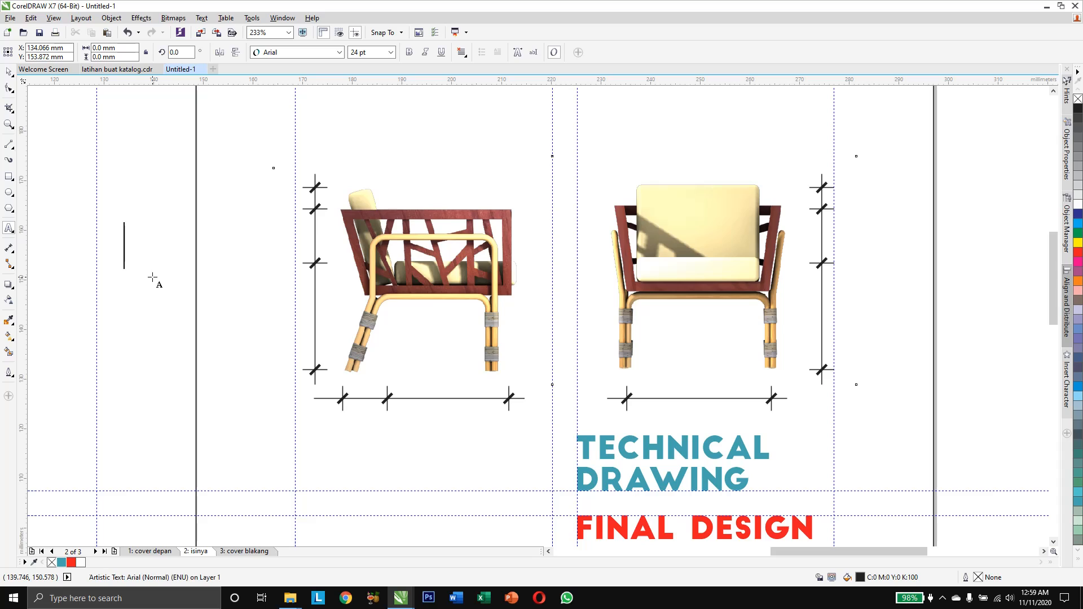
pyautogui.write('60')
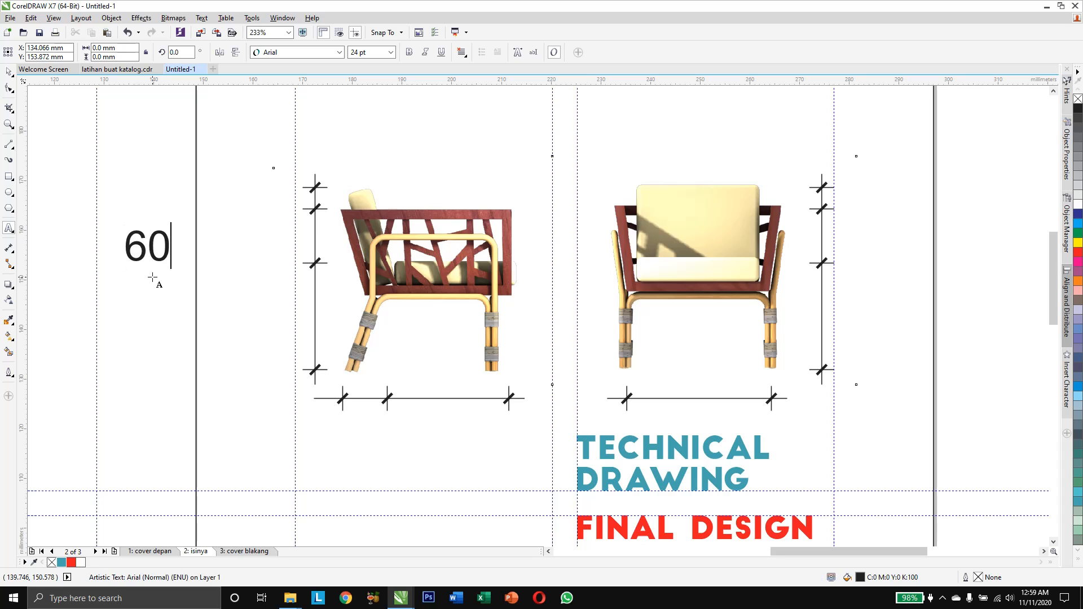
pyautogui.click(8, 71)
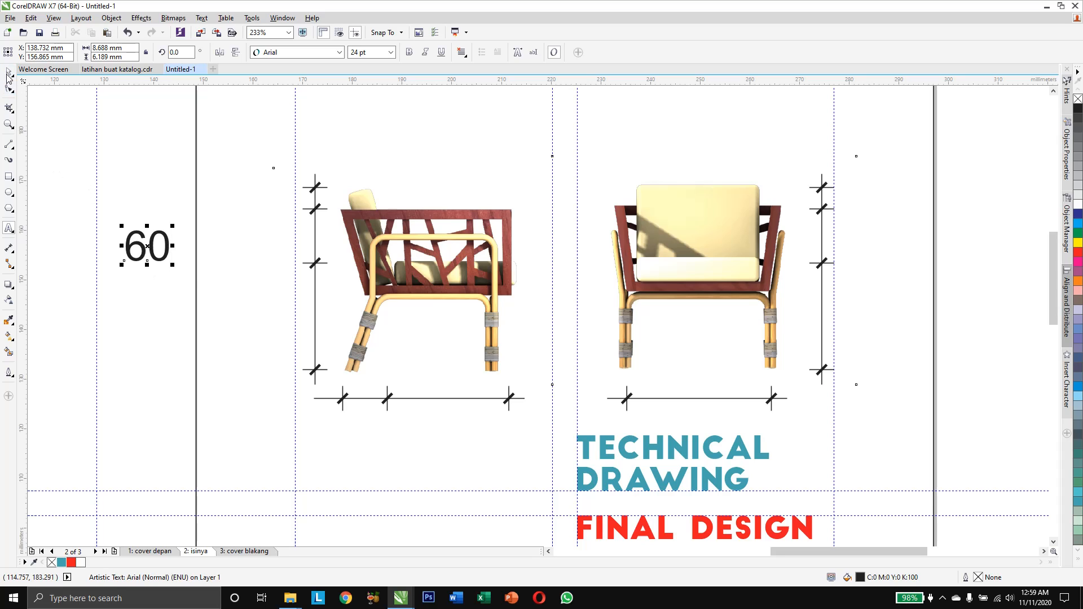
pyautogui.moveTo(146, 246); pyautogui.dragTo(441, 391)
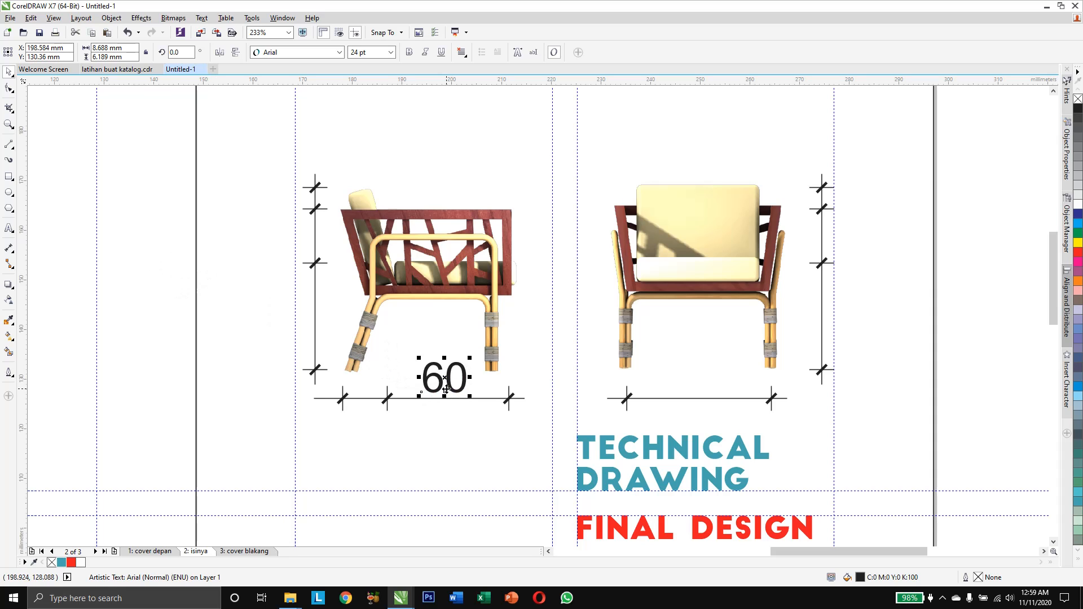
pyautogui.click(8, 125)
pyautogui.rightClick(400, 294)
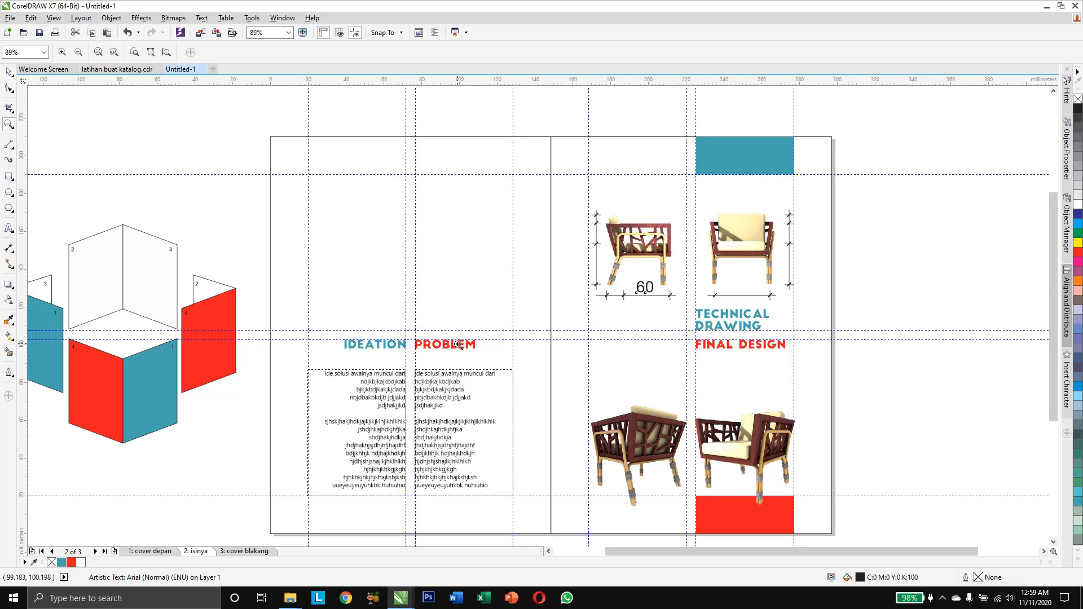
pyautogui.press('pageup')
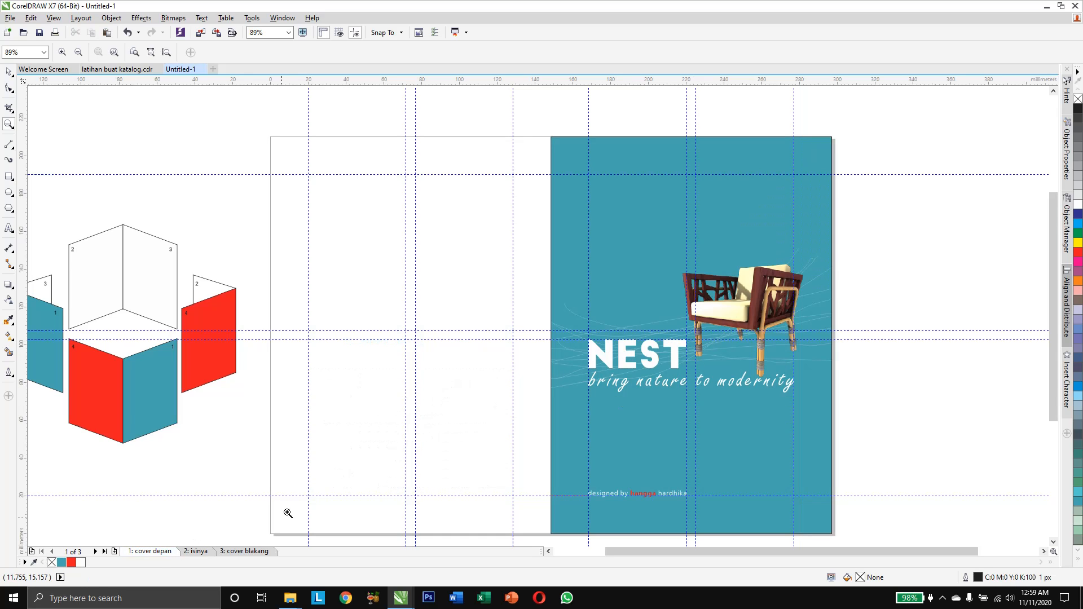
pyautogui.click(209, 551)
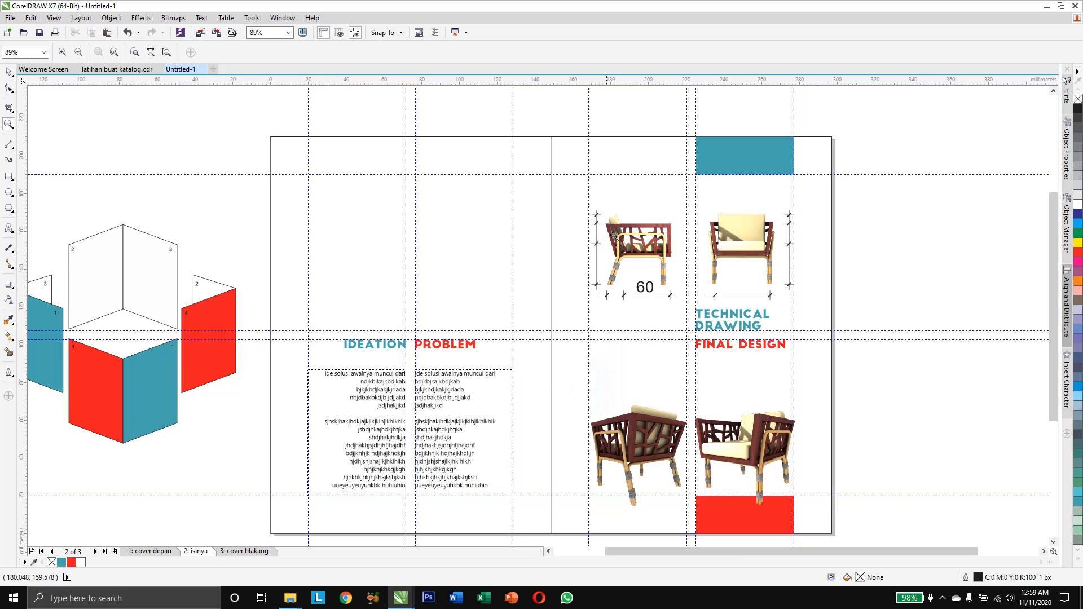
pyautogui.moveTo(545, 175); pyautogui.dragTo(827, 365)
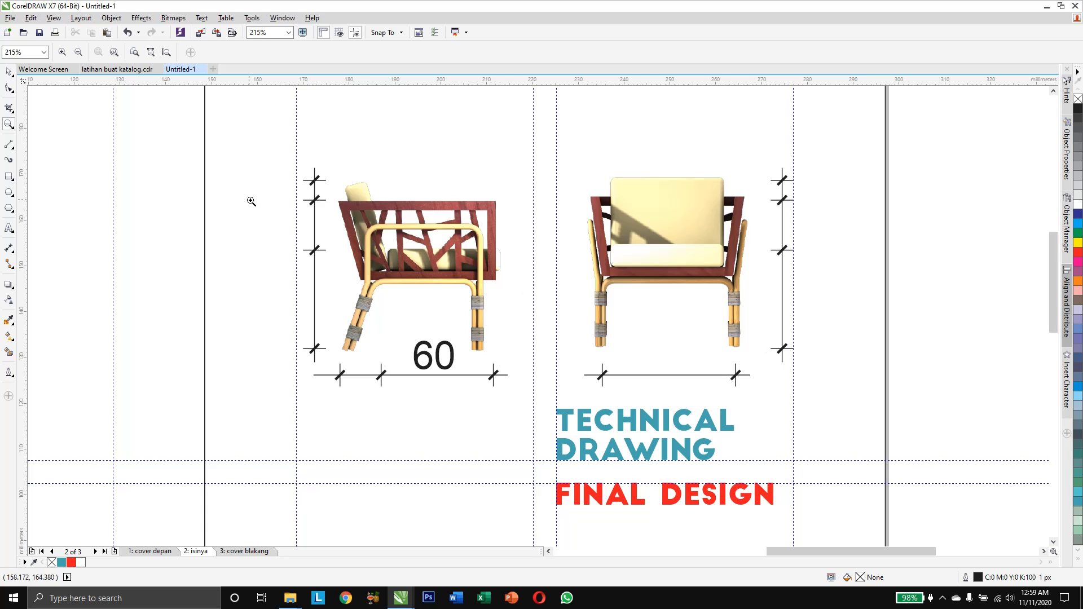
# Reduce the "60" label's font size to 7 pt and centre it just above the longer segment of the side view's dimension line
pyautogui.click(10, 72)
pyautogui.click(434, 365)
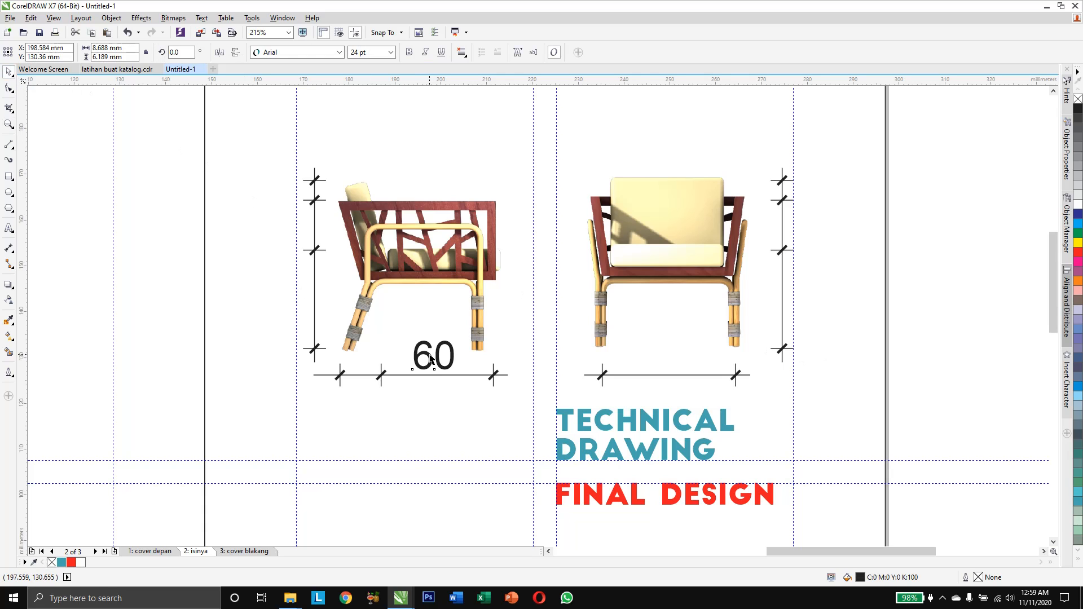
pyautogui.doubleClick(352, 52)
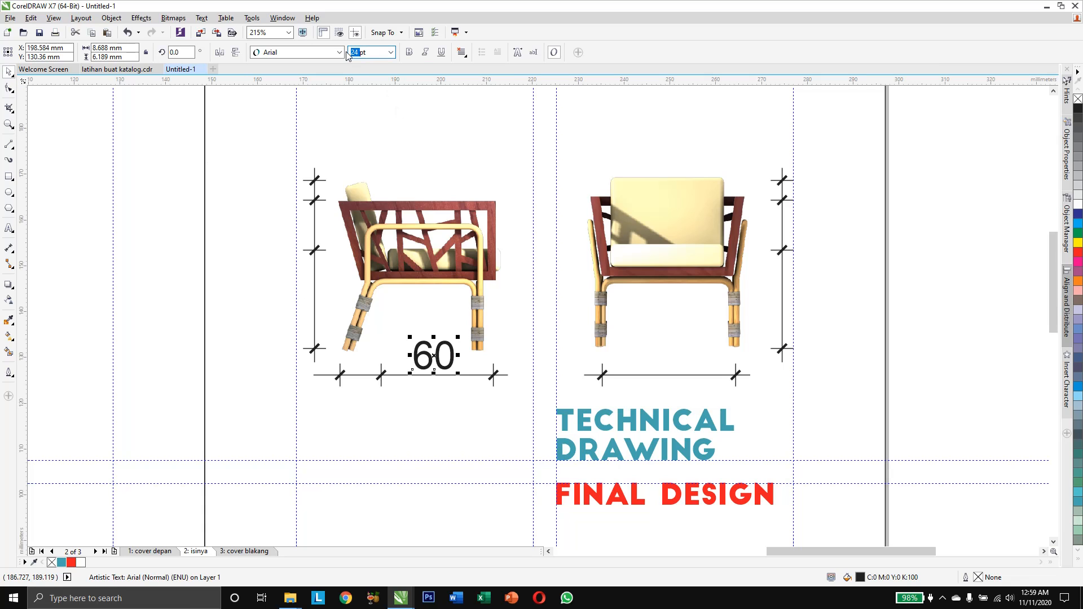
pyautogui.write('8')
pyautogui.press('Return')
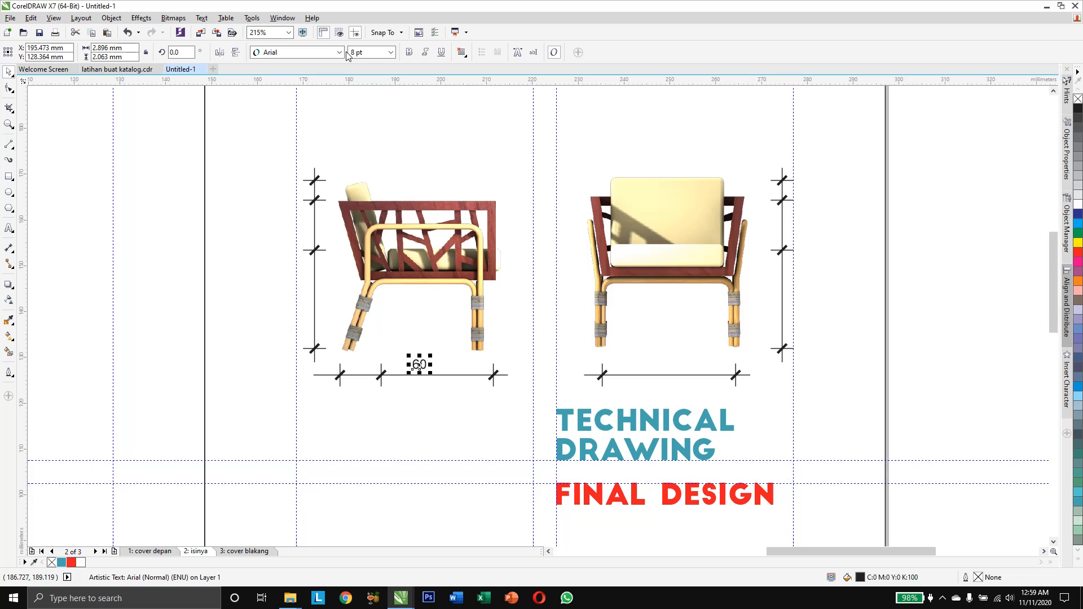
pyautogui.doubleClick(354, 52)
pyautogui.write('7')
pyautogui.press('Return')
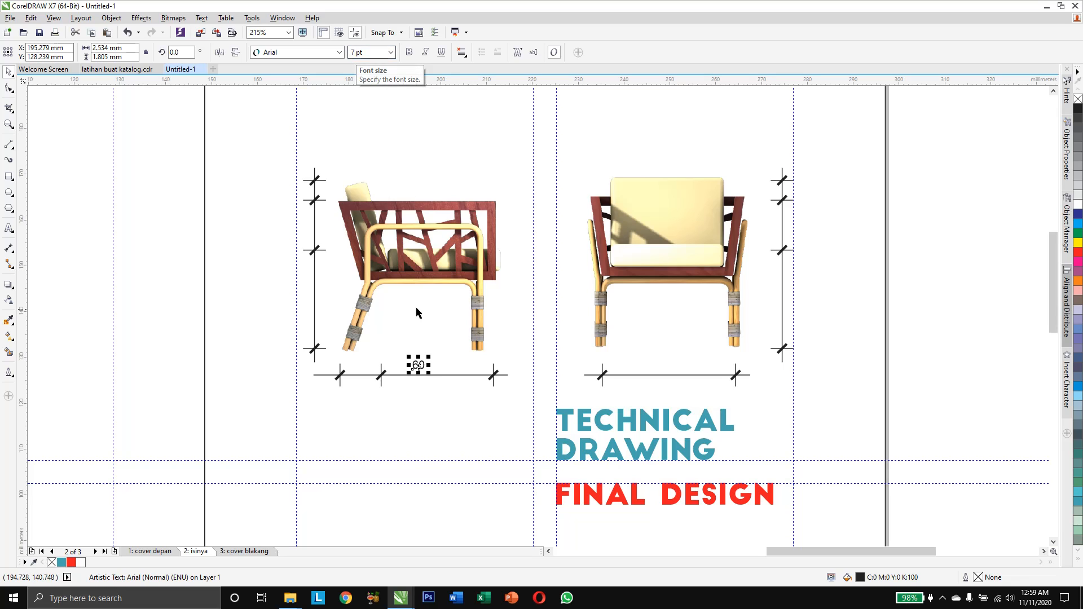
pyautogui.moveTo(419, 365); pyautogui.dragTo(435, 368)
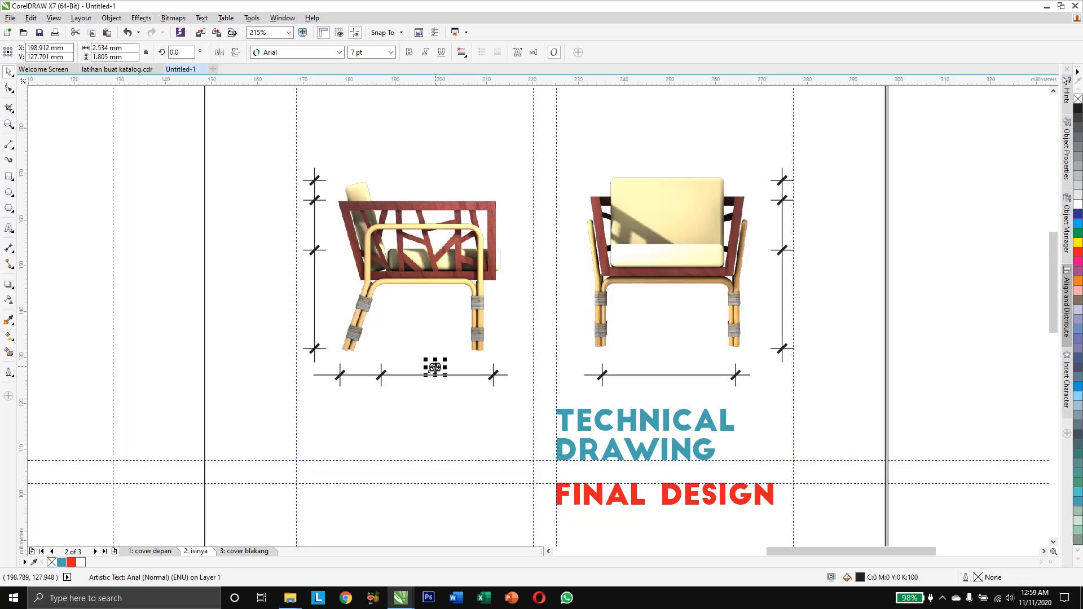
# Copy the "60" label above the shorter segment of the side view's dimension line and change the copy's text to "20"
pyautogui.moveTo(435, 368); pyautogui.dragTo(361, 368)
pyautogui.doubleClick(362, 365)
pyautogui.write('p')
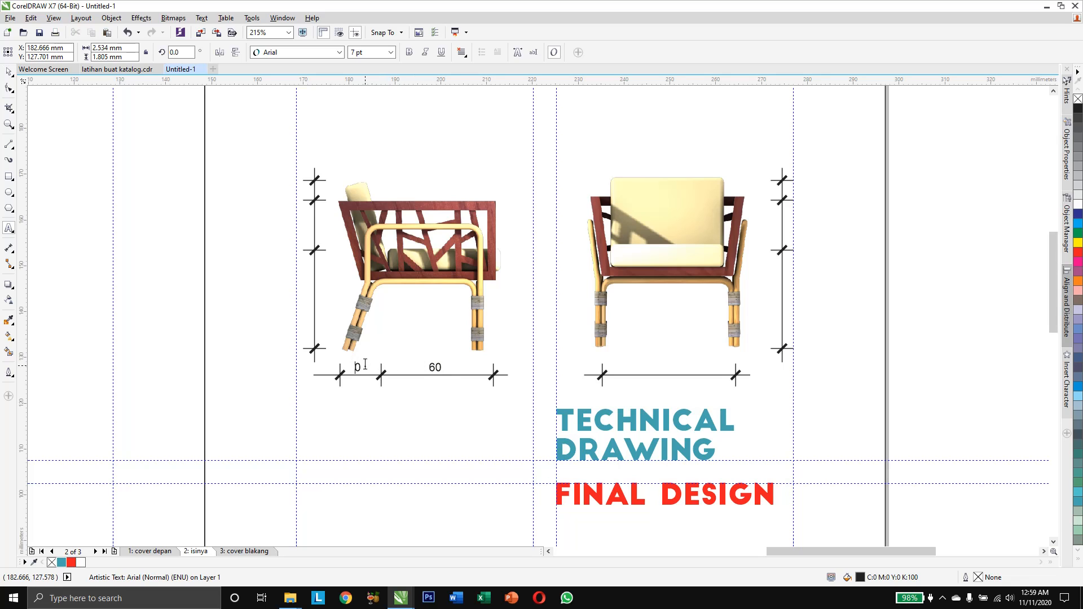
pyautogui.click(9, 72)
# Copy the "20" label beside the lowest tick of the side view's vertical dimension line and change its text to "0.00"
pyautogui.moveTo(360, 369); pyautogui.dragTo(287, 348)
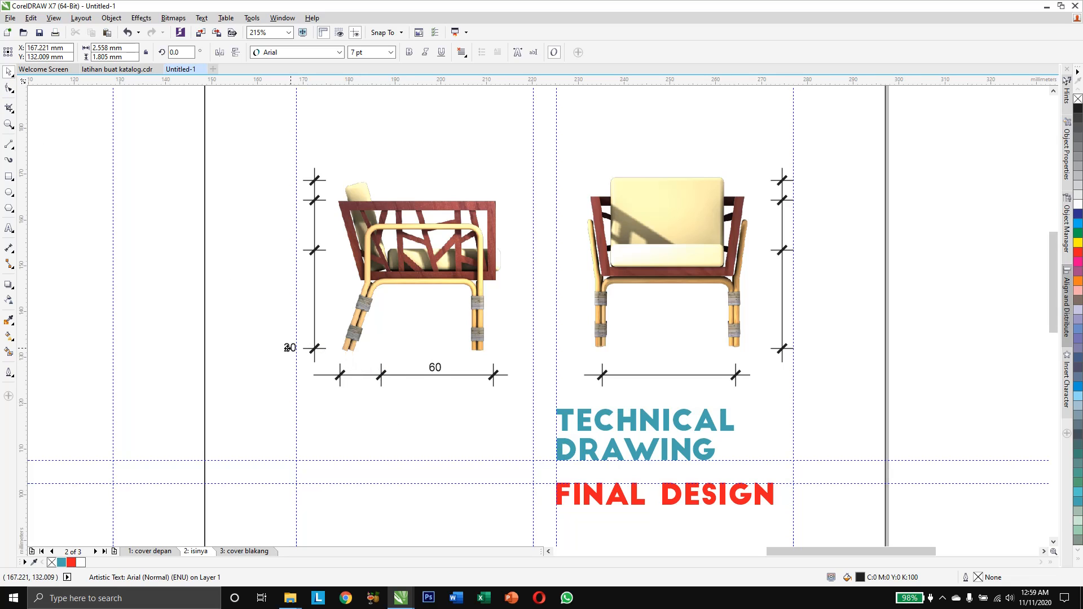
pyautogui.rightClick(288, 348)
pyautogui.doubleClick(290, 348)
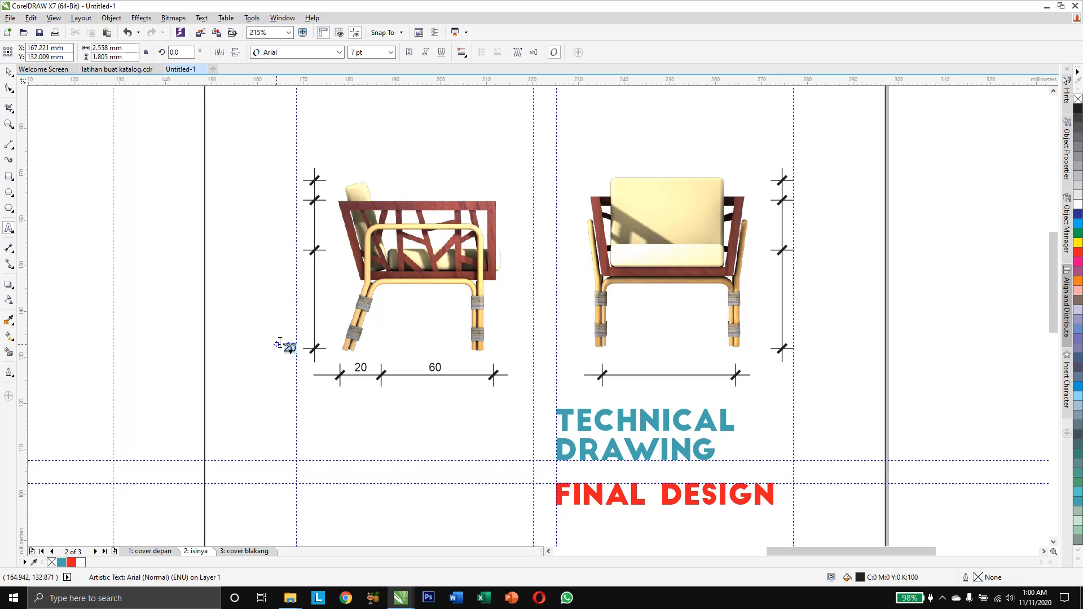
pyautogui.moveTo(283, 347); pyautogui.dragTo(296, 349)
pyautogui.write('0.')
pyautogui.click(9, 72)
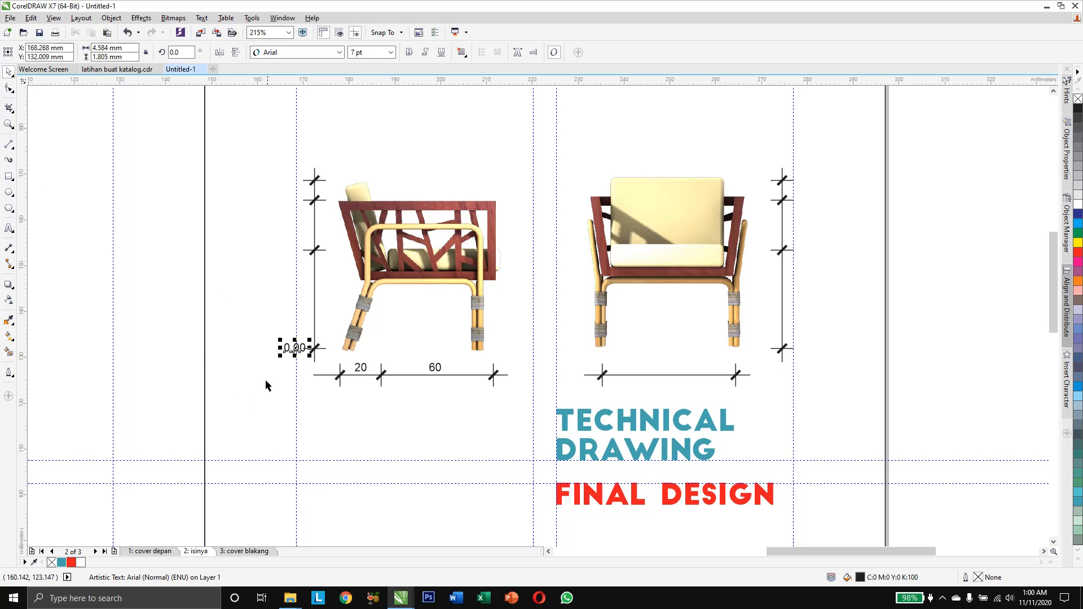
pyautogui.moveTo(294, 348); pyautogui.dragTo(288, 348)
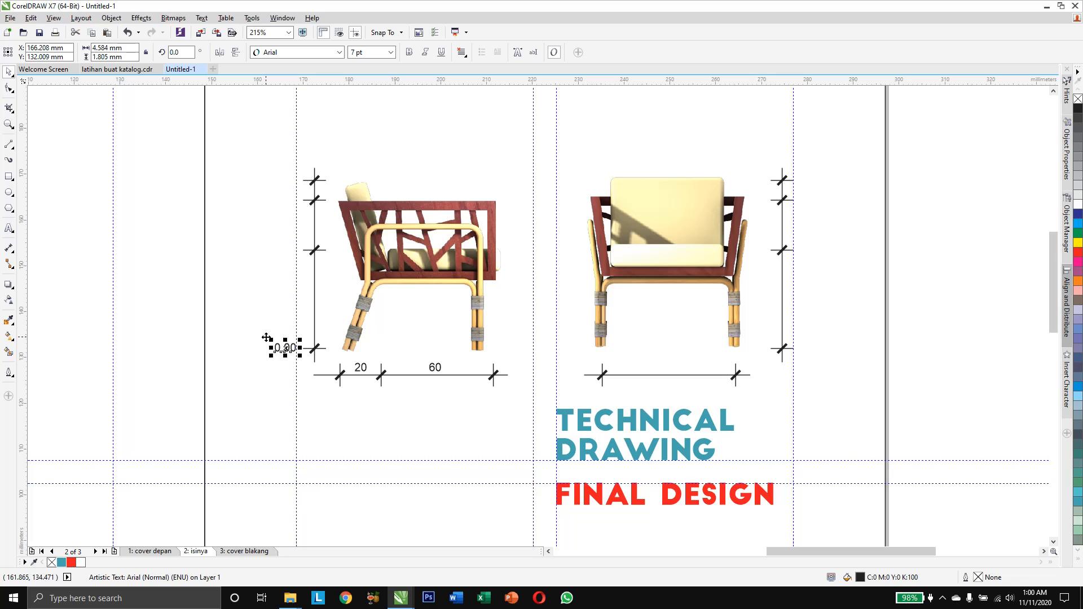
pyautogui.press('Right')
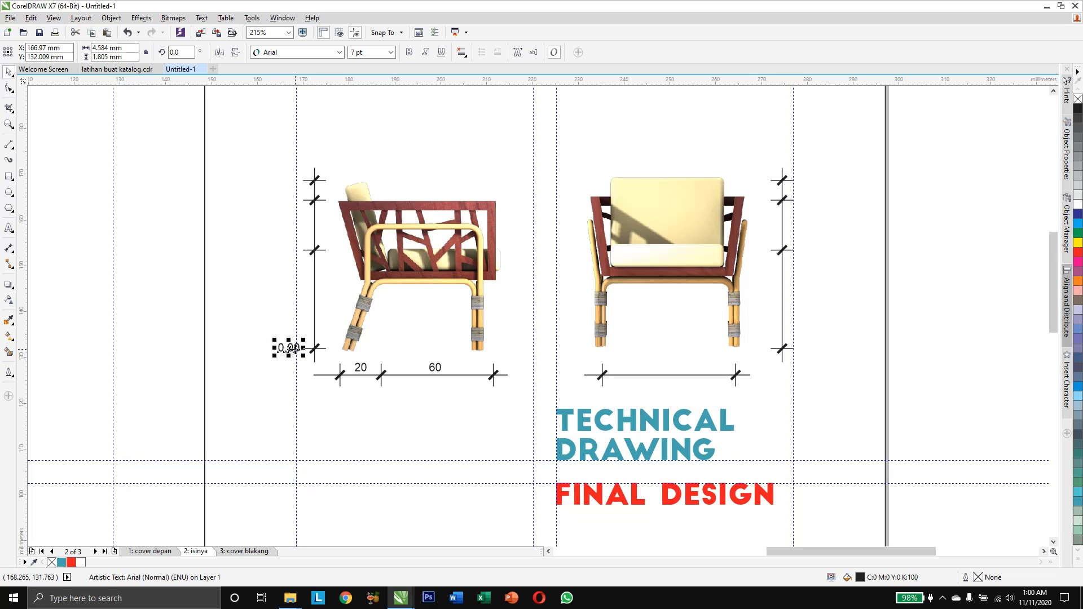
# Copy the "0.00" label up beside the seat-height tick, change the copy to "+ 0.40" and align both labels' right edges
pyautogui.moveTo(291, 348); pyautogui.dragTo(291, 250)
pyautogui.rightClick(291, 250)
pyautogui.doubleClick(291, 250)
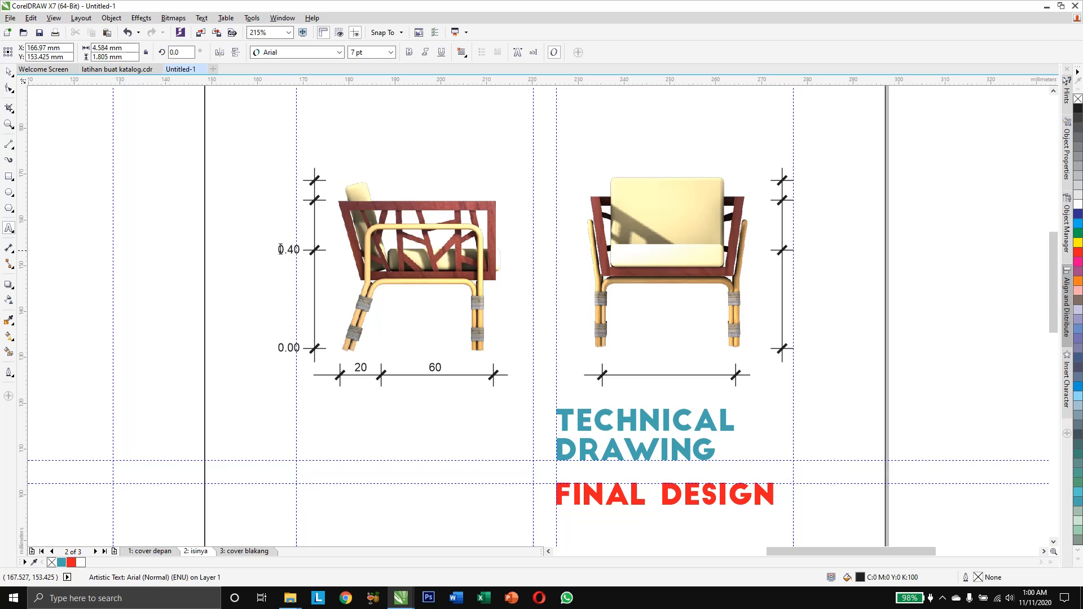
pyautogui.write('+')
pyautogui.click(9, 71)
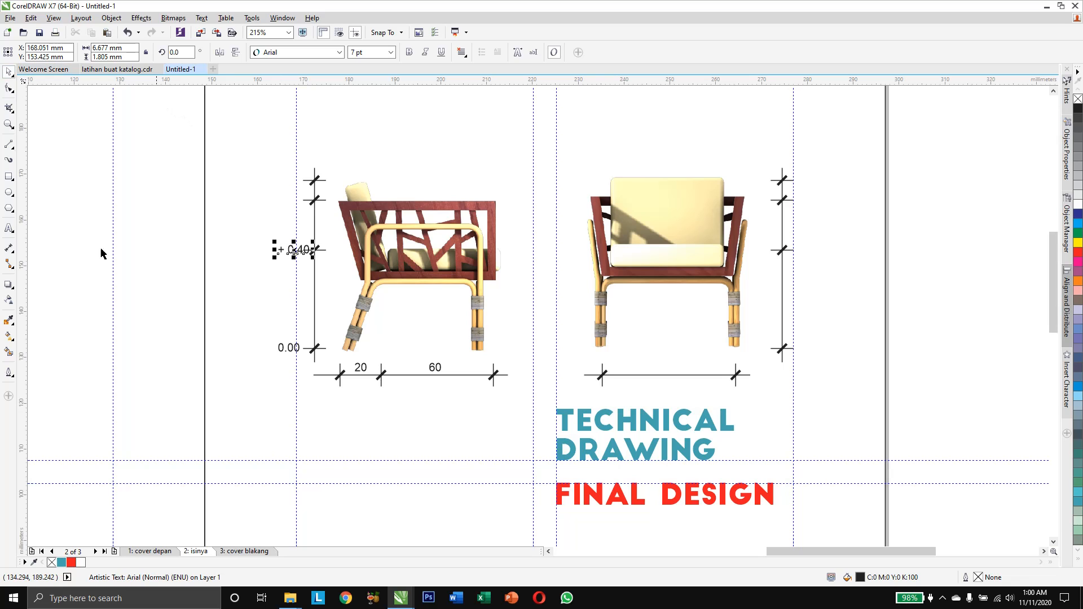
pyautogui.keyDown('shift'); pyautogui.click(285, 349); pyautogui.keyUp('shift')
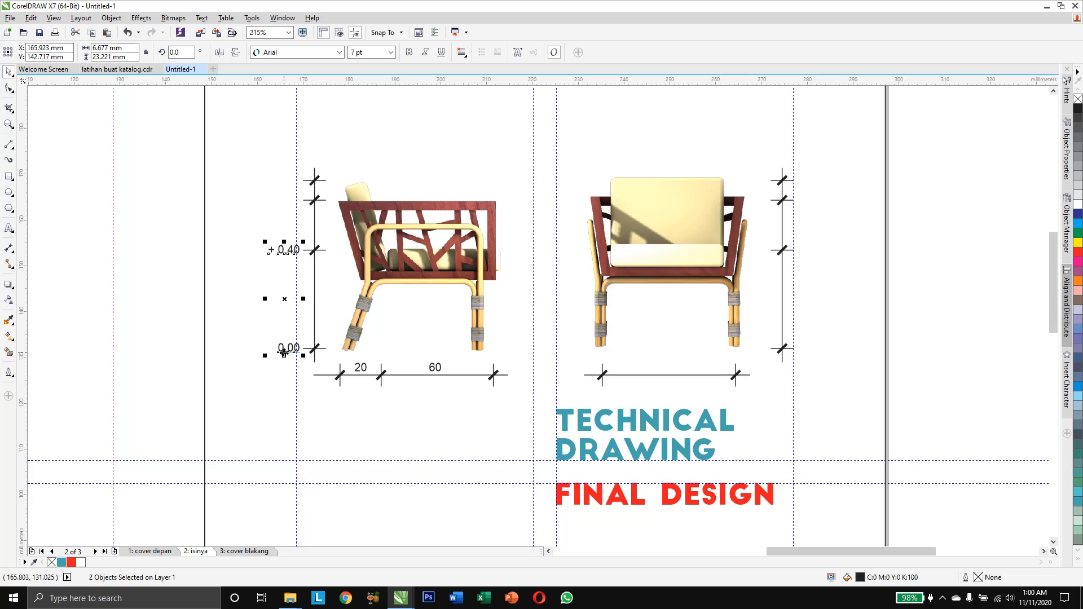
pyautogui.click(351, 157)
# Copy the "+ 0.40" label up beside the next tick of the side view's vertical line and change it to "+ 0.60"
pyautogui.click(283, 250)
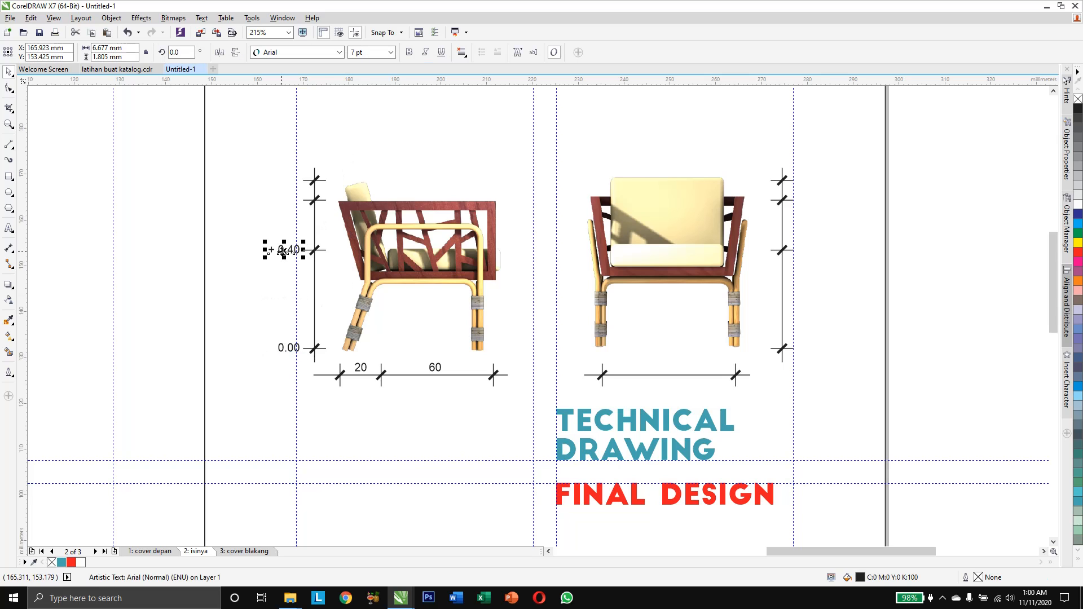
pyautogui.moveTo(284, 250); pyautogui.dragTo(287, 200)
pyautogui.click(292, 200)
pyautogui.doubleClick(292, 200)
pyautogui.press('BackSpace')
pyautogui.write('60')
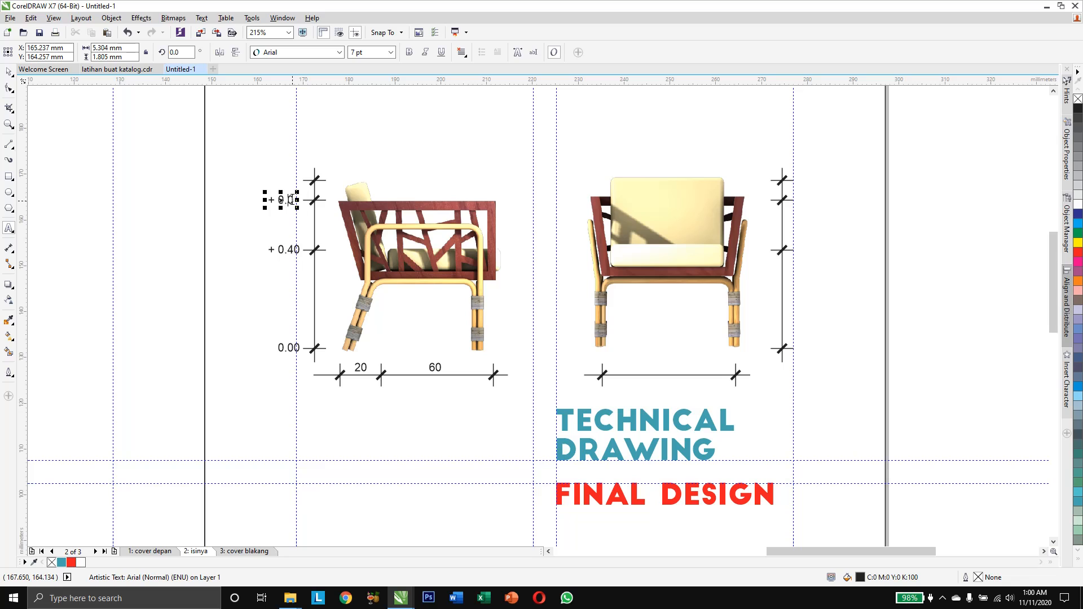
pyautogui.click(9, 72)
# Copy the "+ 0.60" label up beside the topmost tick of the side view's vertical line and change it to "+ 0.70"
pyautogui.moveTo(287, 200); pyautogui.dragTo(287, 179)
pyautogui.rightClick(287, 179)
pyautogui.doubleClick(290, 179)
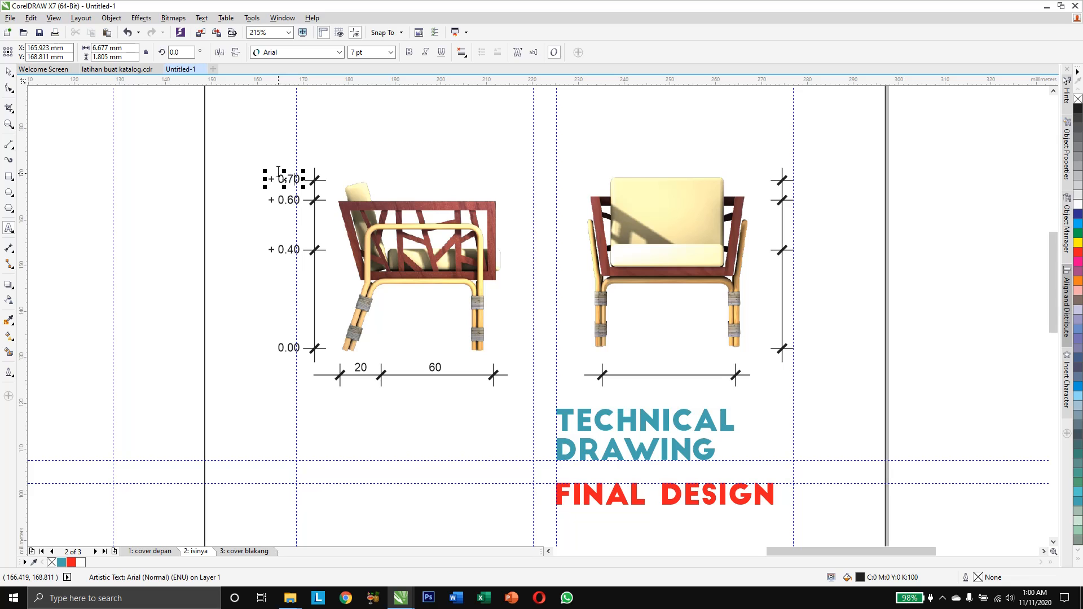
pyautogui.click(9, 71)
pyautogui.click(247, 234)
# Copy all four height labels to the outer side of the front view's vertical dimension line and left-align "0.00" with "+ 0.40"
pyautogui.moveTo(242, 142); pyautogui.dragTo(312, 381)
pyautogui.moveTo(288, 271); pyautogui.dragTo(815, 339)
pyautogui.click(958, 334)
pyautogui.click(825, 354)
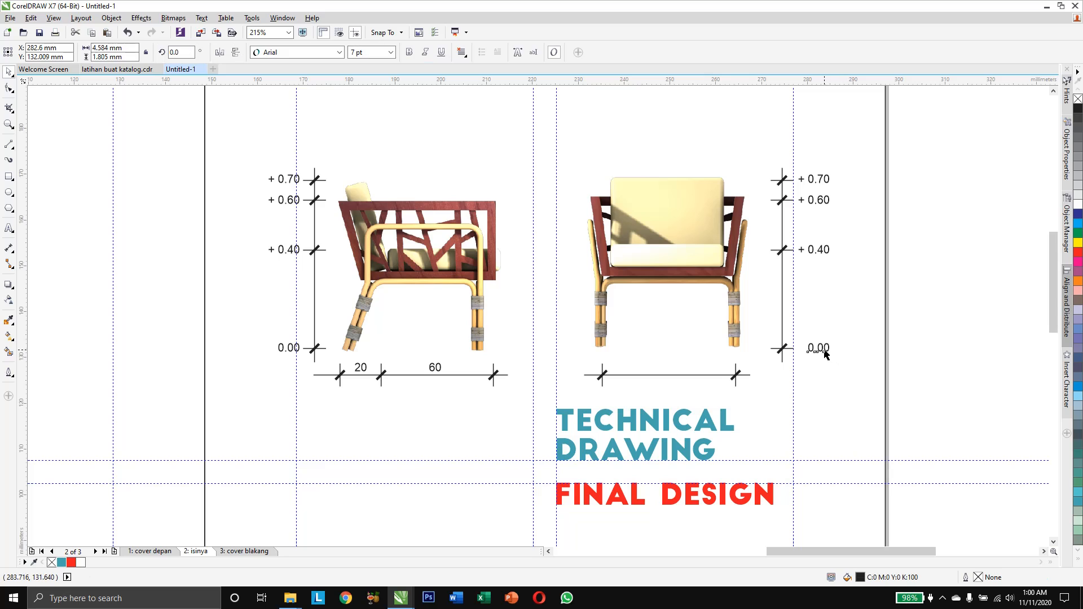
pyautogui.keyDown('shift'); pyautogui.click(825, 251); pyautogui.keyUp('shift')
pyautogui.press('l')
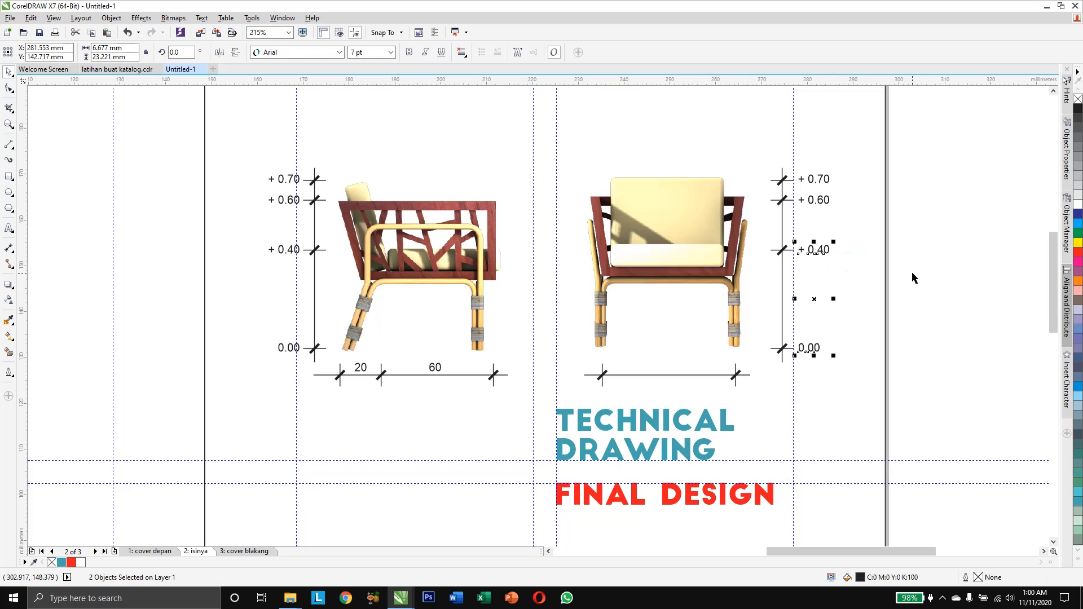
pyautogui.click(913, 274)
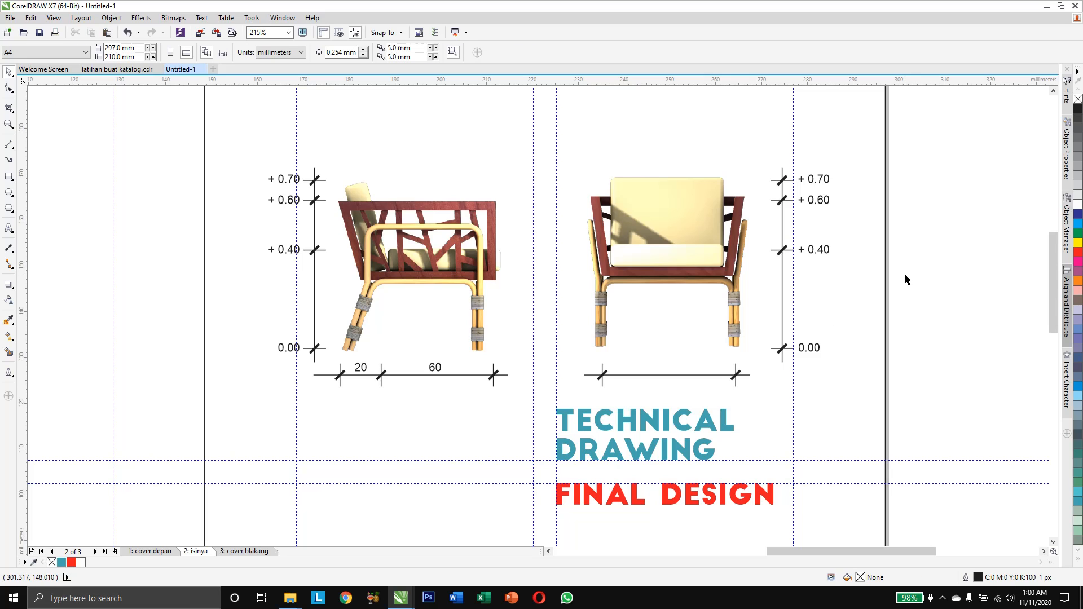
# Copy the "60" label from the side view to just above the middle of the front view's horizontal dimension line
pyautogui.click(432, 374)
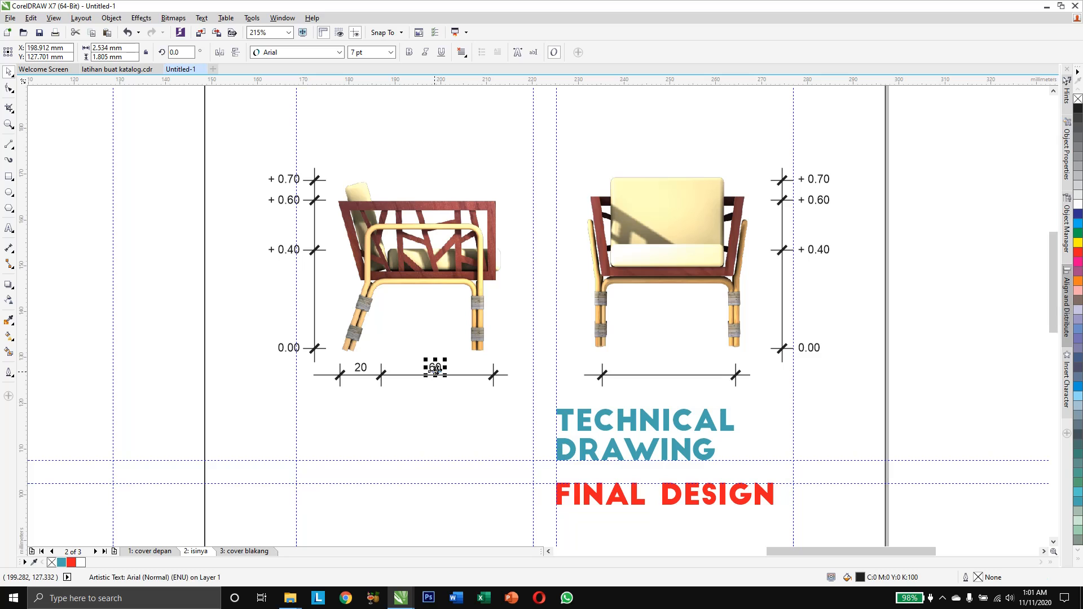
pyautogui.moveTo(434, 372); pyautogui.dragTo(666, 389)
pyautogui.click(908, 323)
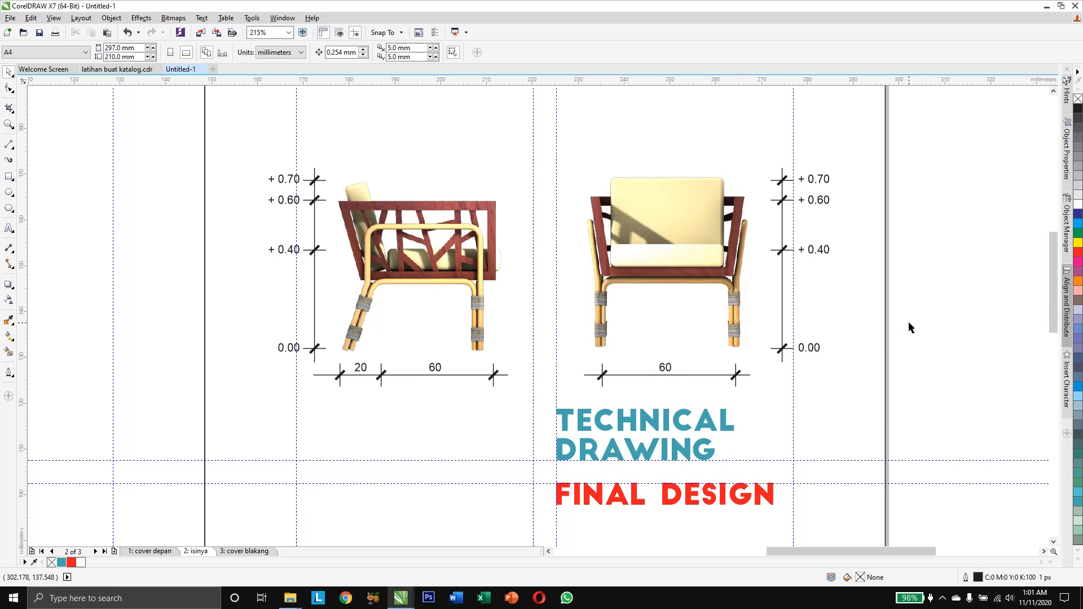
# Group both chair views with all their dimension lines and labels, and move the group about 5 mm up and slightly left
pyautogui.click(9, 124)
pyautogui.scroll(-3, 404, 237)
pyautogui.moveTo(487, 112); pyautogui.dragTo(874, 404)
pyautogui.click(8, 72)
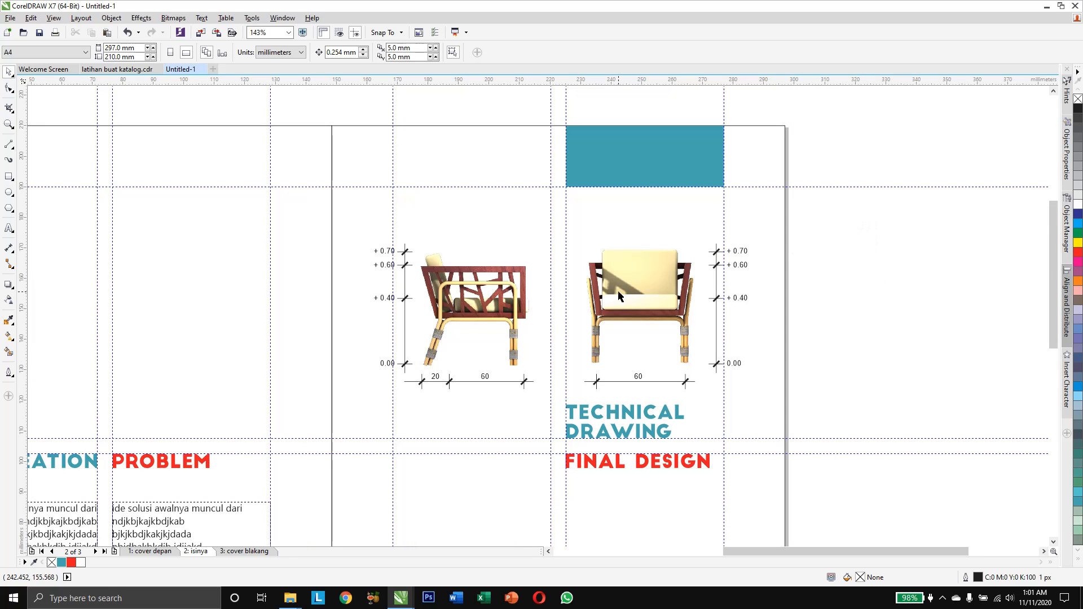
pyautogui.rightClick(619, 295)
pyautogui.press('Escape')
pyautogui.rightClick(497, 299)
pyautogui.click(535, 303)
pyautogui.moveTo(878, 194); pyautogui.dragTo(333, 415)
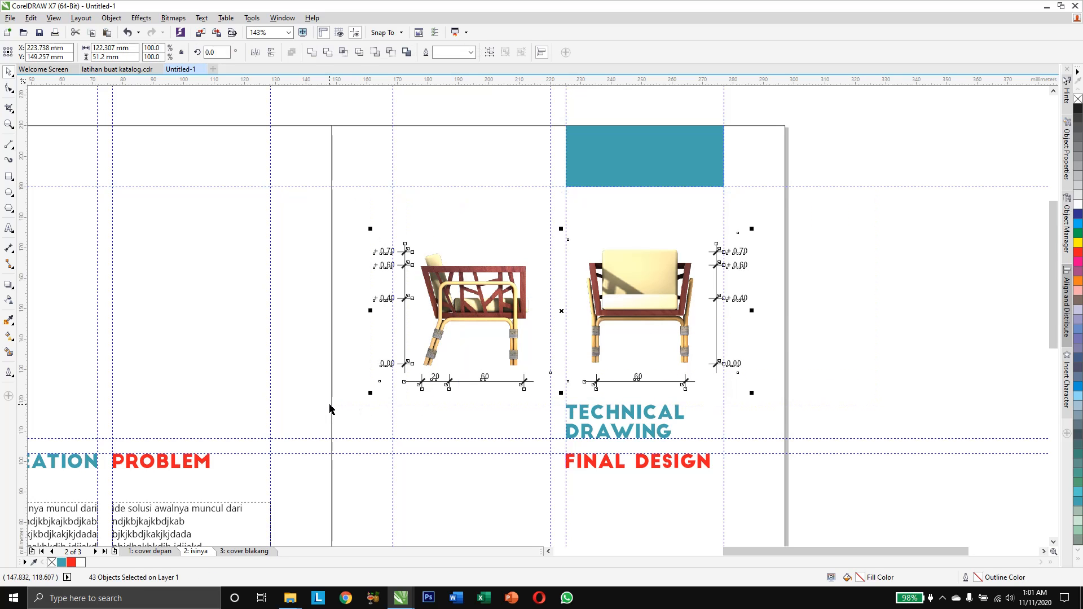
pyautogui.click(490, 52)
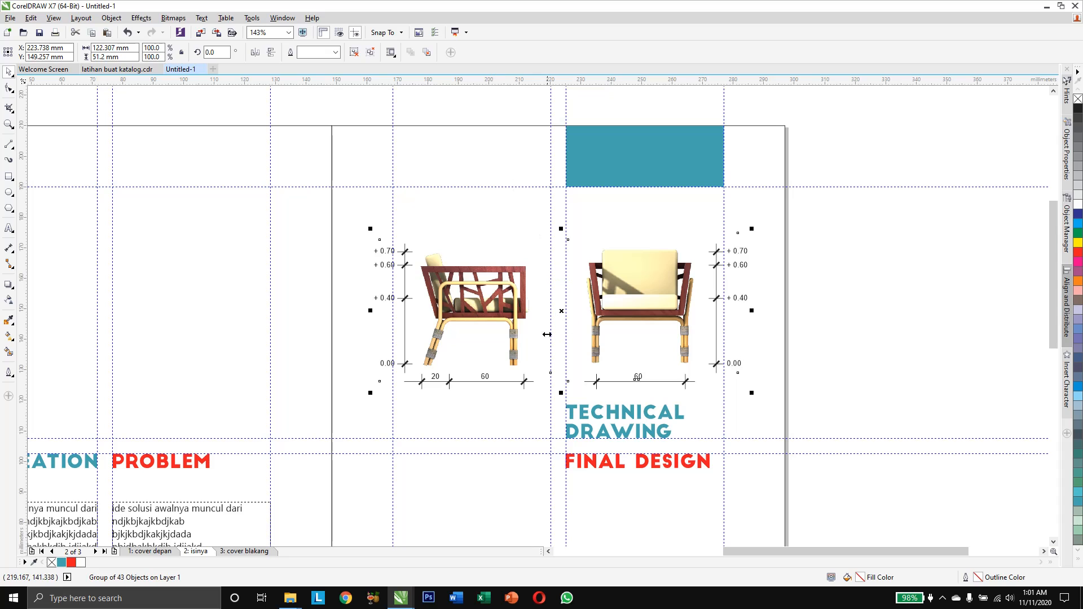
pyautogui.moveTo(562, 311); pyautogui.dragTo(557, 293)
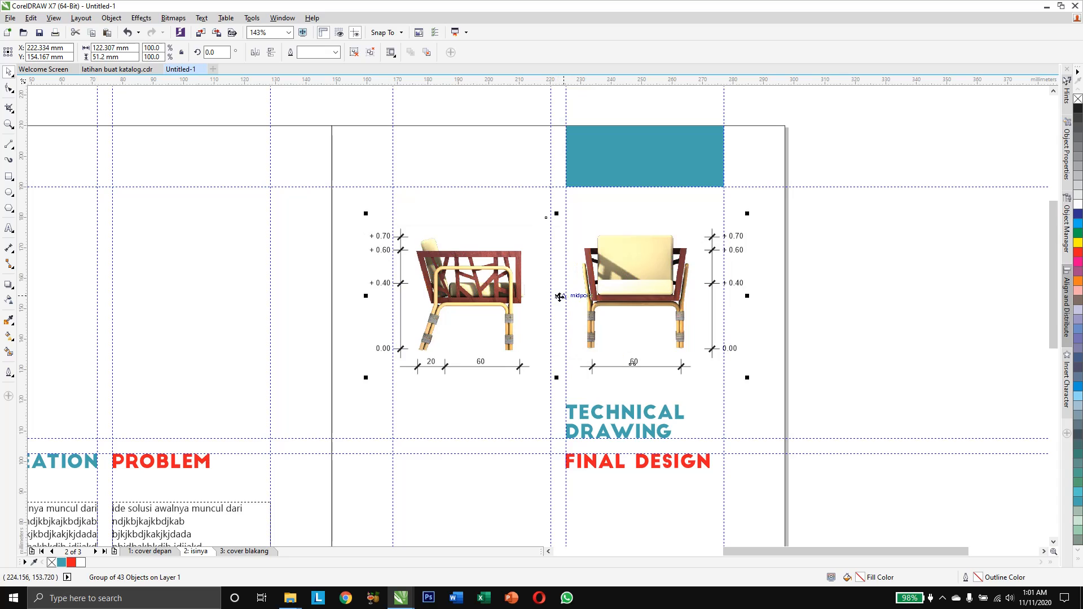
pyautogui.click(834, 282)
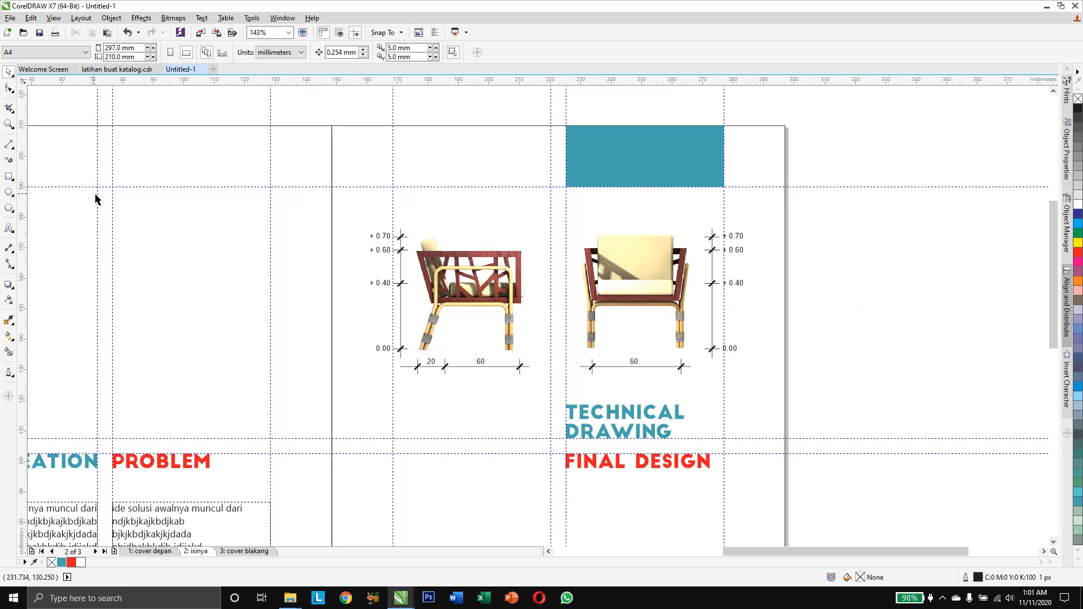
# Copy the "TECHNICAL DRAWING" heading to beneath the side view and replace the copy's text with "Tampak samping"
pyautogui.click(8, 124)
pyautogui.rightClick(489, 370)
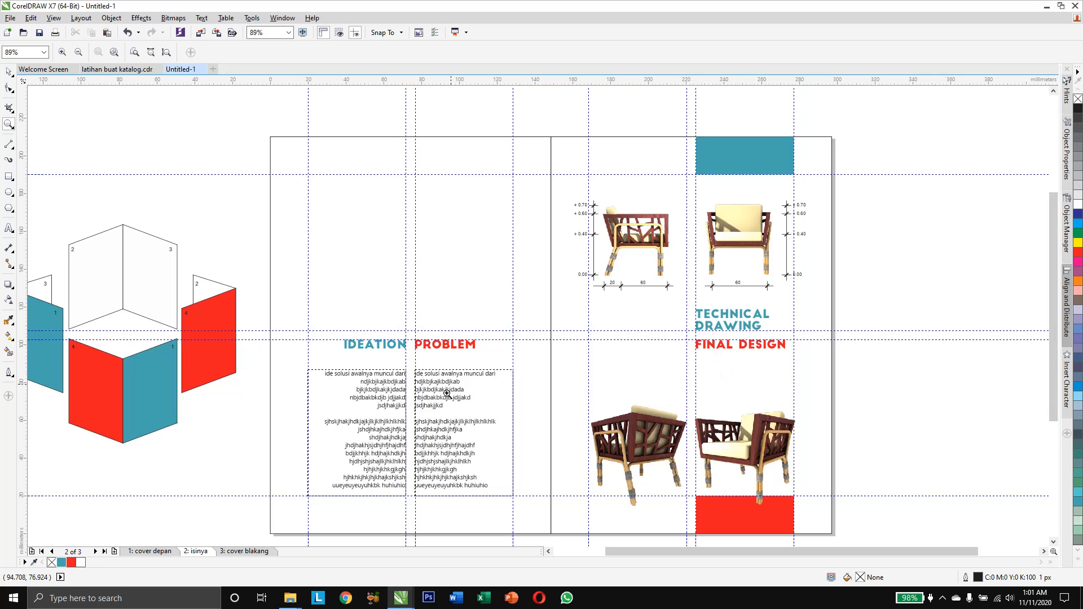
pyautogui.click(9, 72)
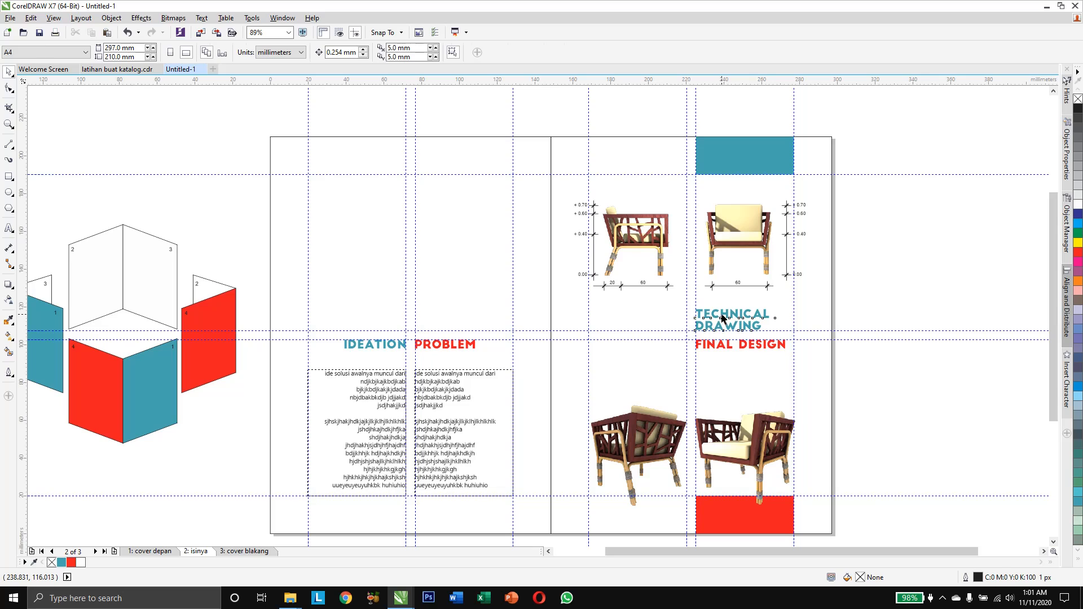
pyautogui.moveTo(722, 319)
pyautogui.mouseDown()
pyautogui.moveTo(614, 308)
pyautogui.moveTo(663, 318)
pyautogui.mouseUp()
pyautogui.rightClick(614, 308)
pyautogui.doubleClick(614, 307)
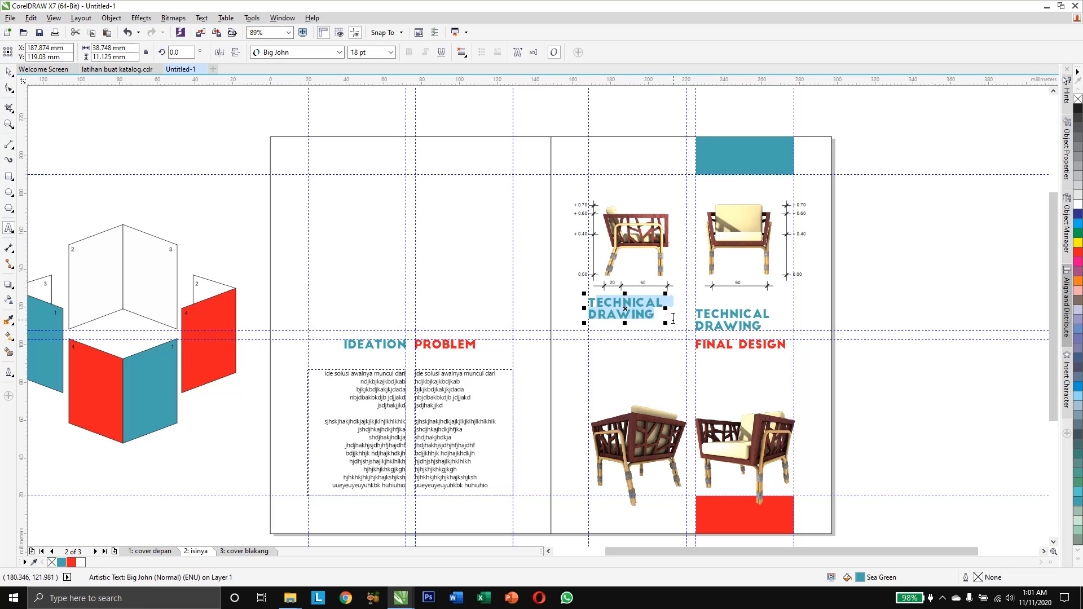
pyautogui.write('TAMPAK SAMPING')
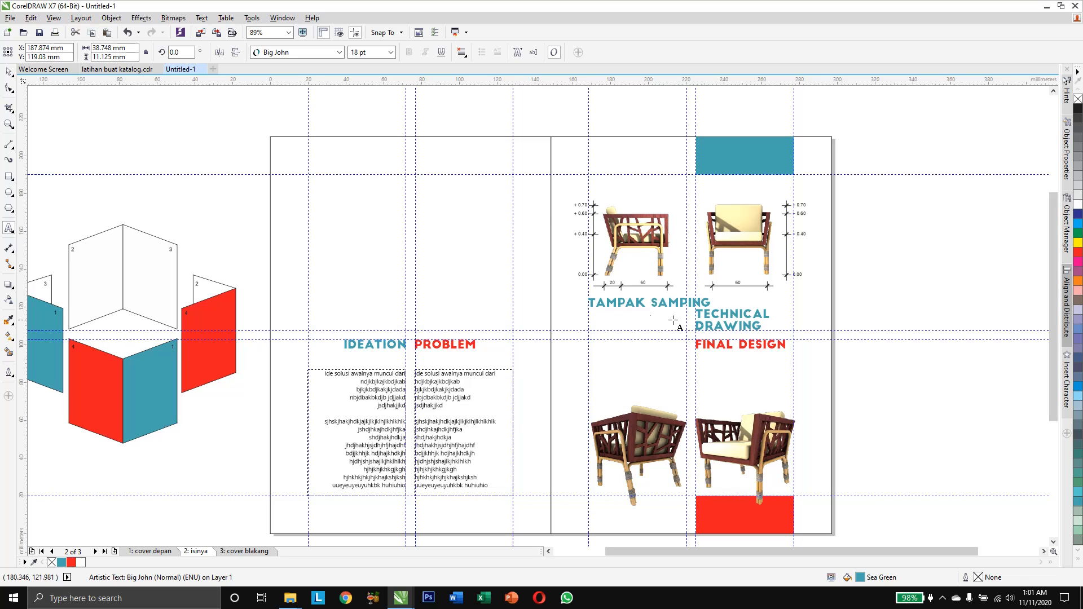
pyautogui.click(8, 73)
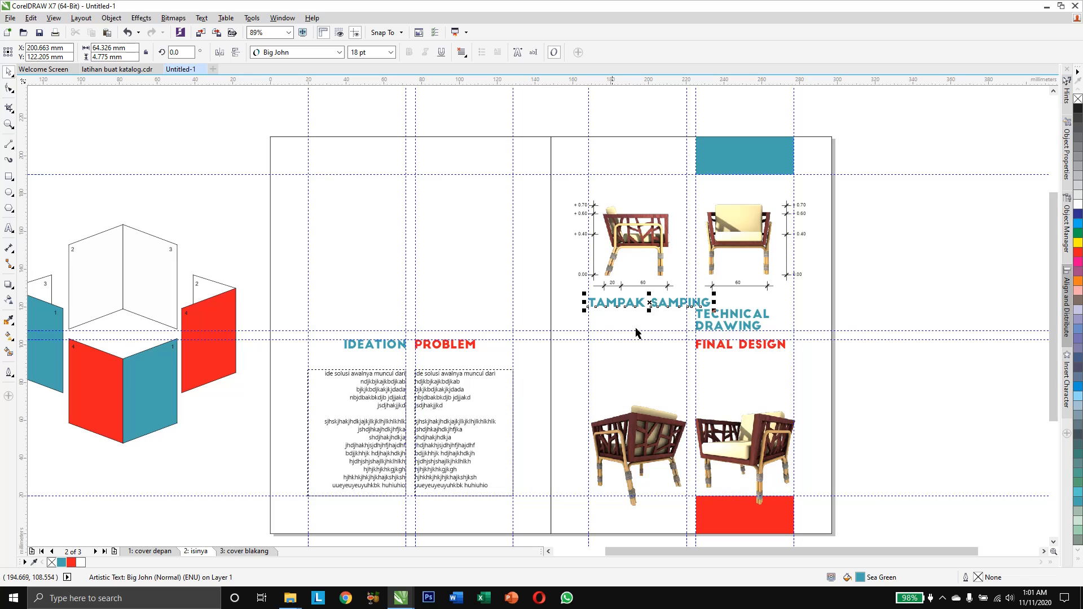
# Set the "Tampak samping" caption's font to bold Ebrima
pyautogui.click(339, 52)
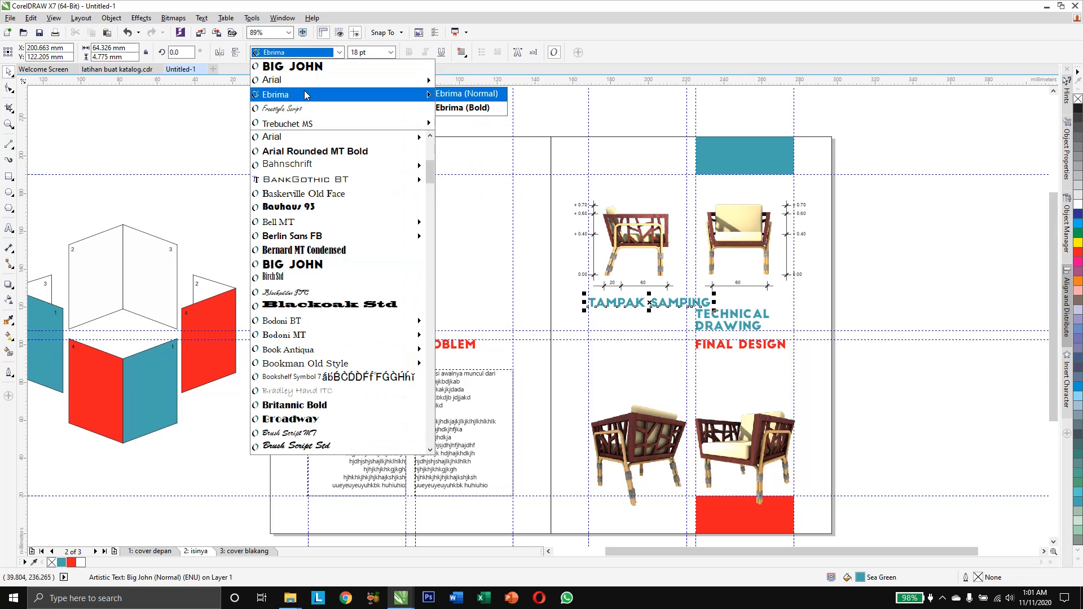
pyautogui.click(305, 94)
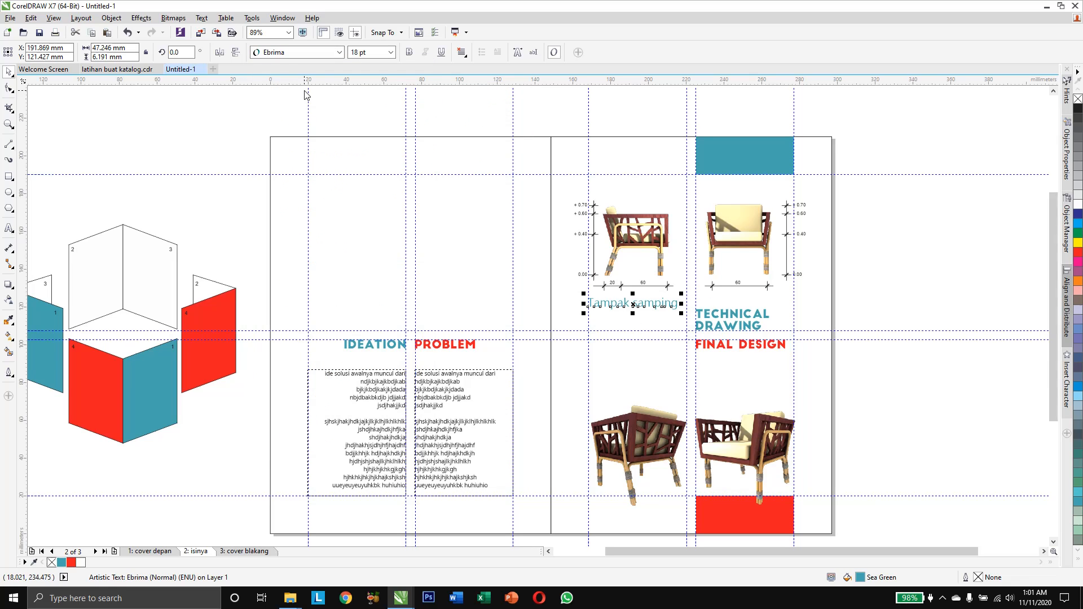
pyautogui.click(410, 52)
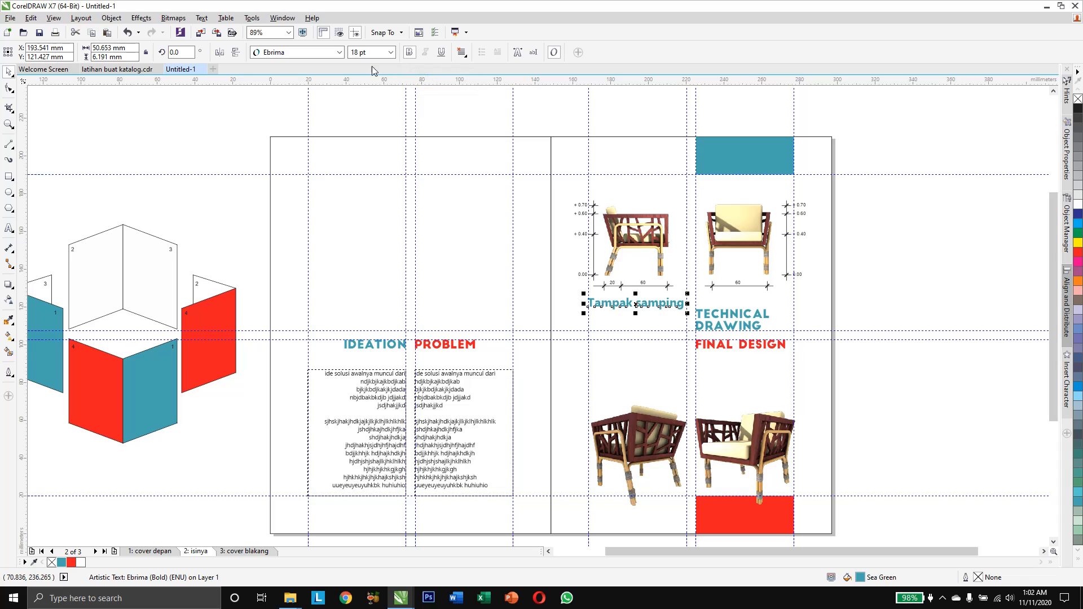
# Check the body text's font size, then set the "Tampak samping" caption to 11 pt and fill it black
pyautogui.click(430, 387)
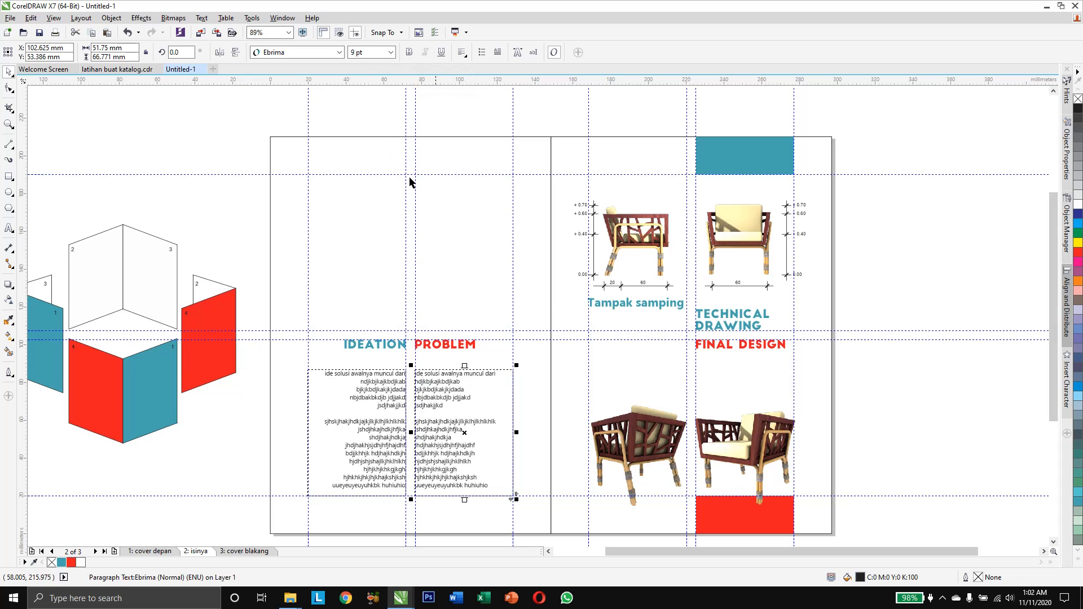
pyautogui.click(610, 305)
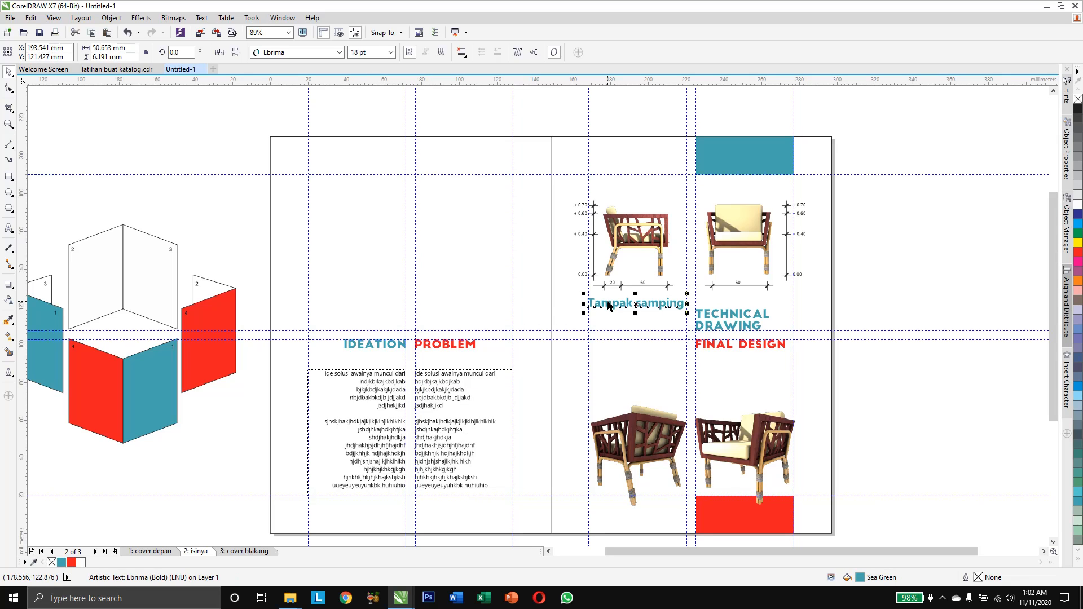
pyautogui.click(358, 49)
pyautogui.write('11')
pyautogui.press('Return')
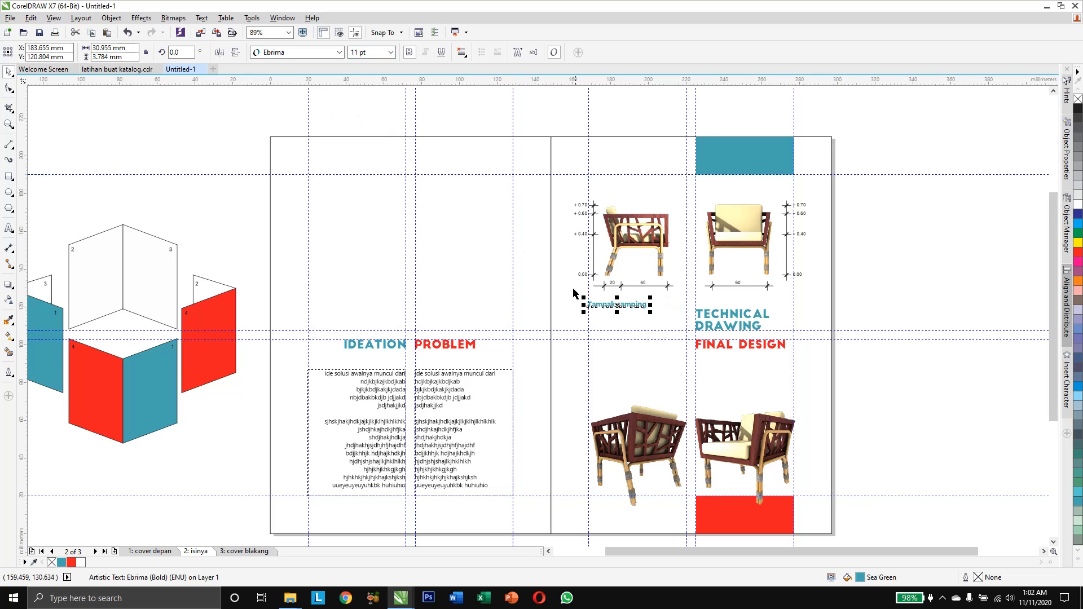
pyautogui.click(1078, 109)
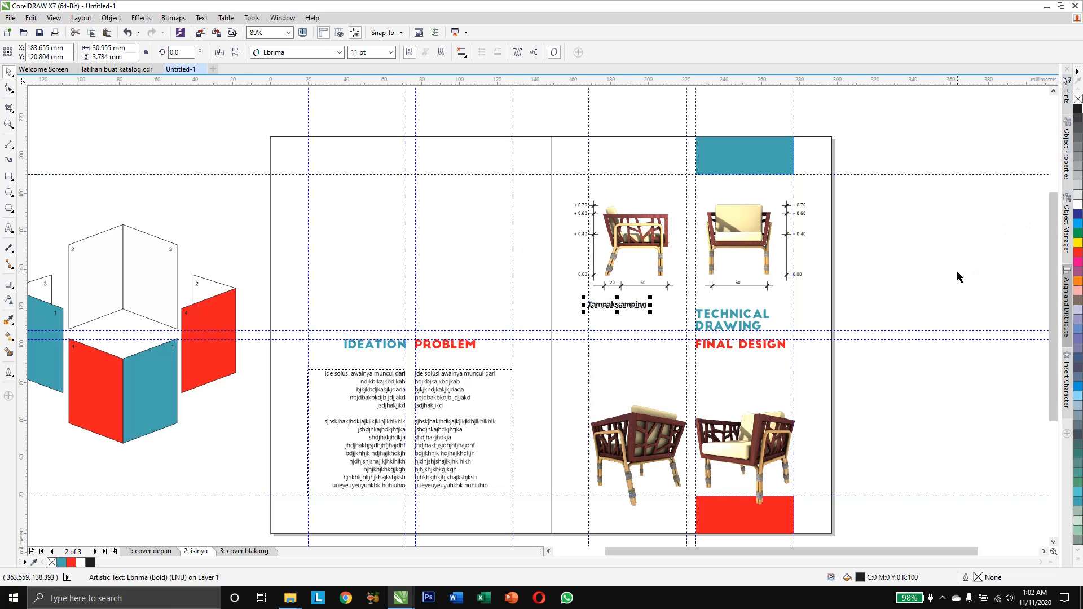
pyautogui.click(896, 299)
# Capitalise the second word of the side view's caption so that it reads "Tampak Samping"
pyautogui.click(638, 308)
pyautogui.doubleClick(631, 304)
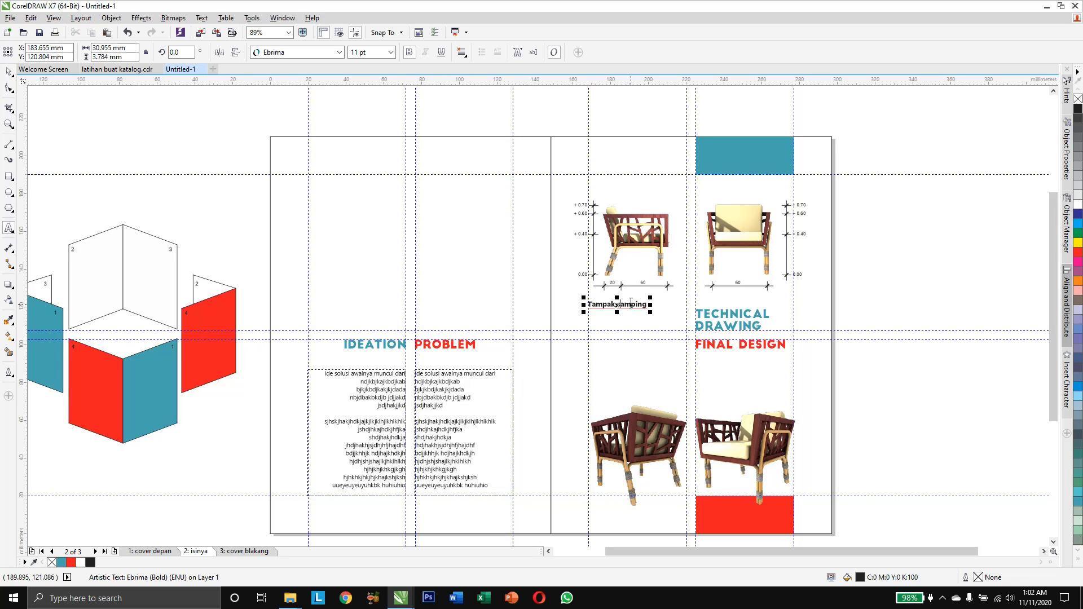
pyautogui.press('BackSpace')
pyautogui.write('S')
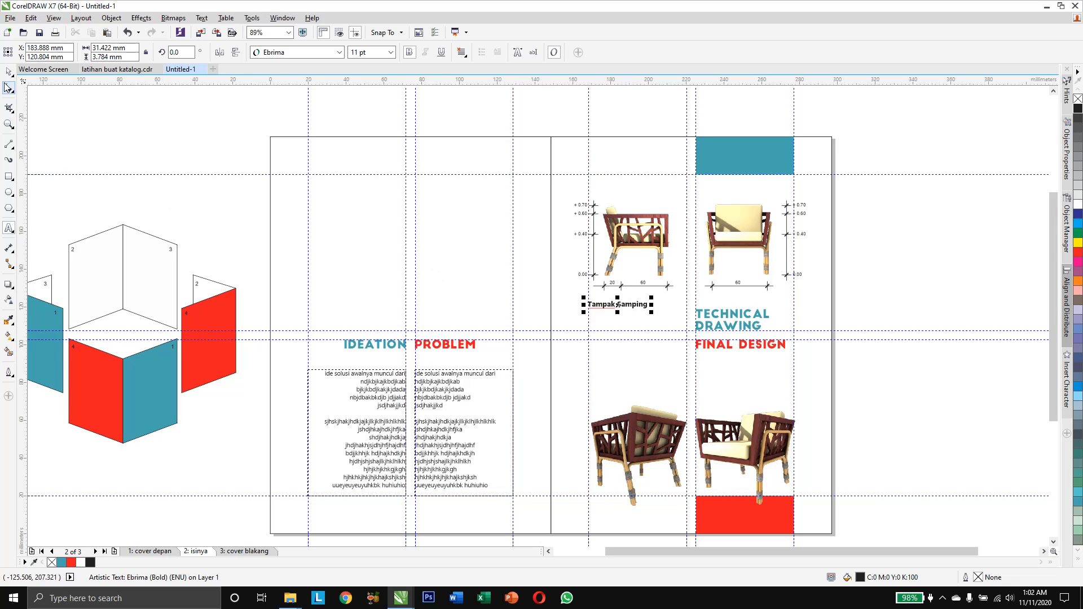
# Compare the "Tampak Samping" caption in regular weight, ending with it set in bold again
pyautogui.click(8, 71)
pyautogui.click(413, 52)
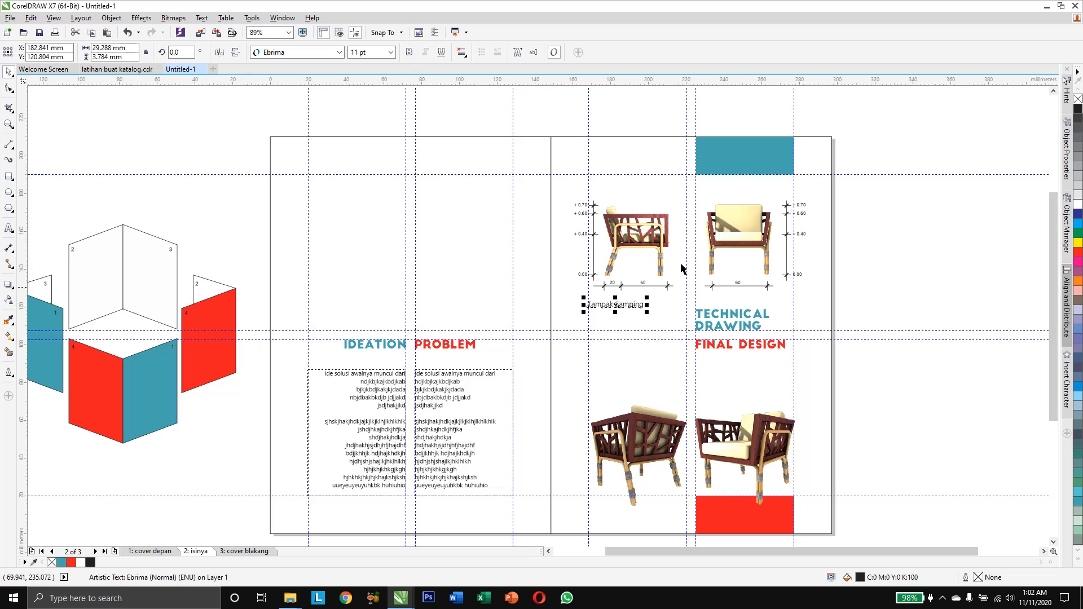
pyautogui.click(931, 266)
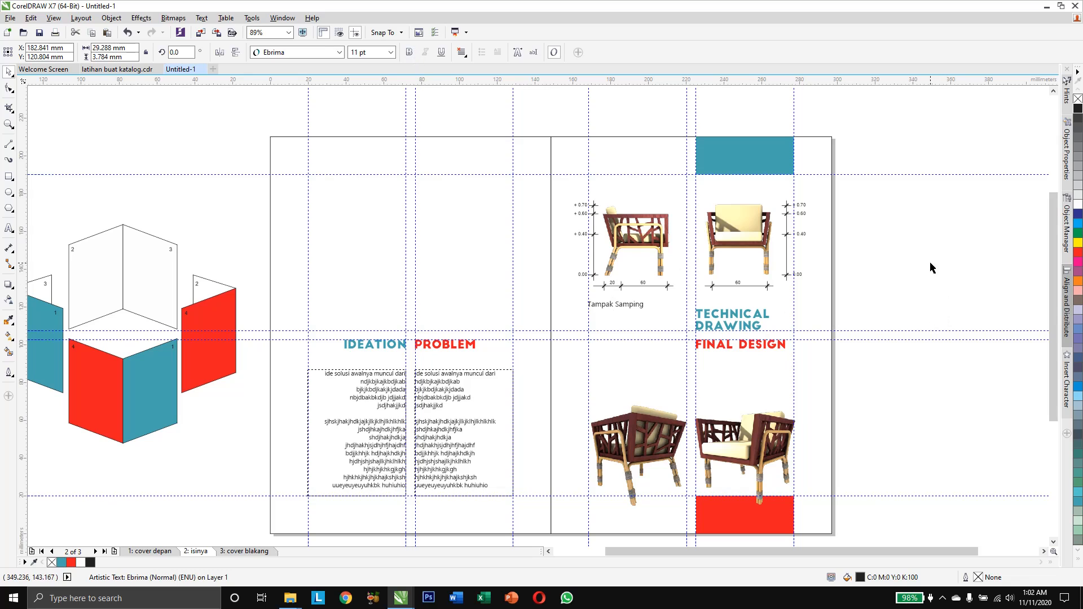
pyautogui.click(626, 308)
pyautogui.click(409, 51)
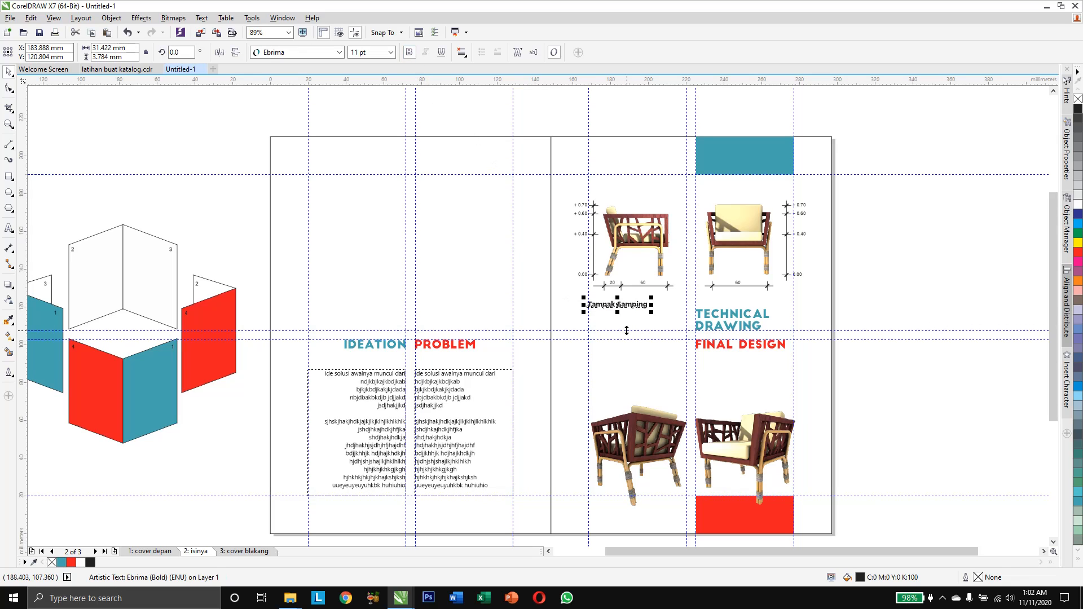
# Align the end of the "Tampak Samping" caption with the guide beside the side view and copy the caption beneath the front view
pyautogui.moveTo(618, 305); pyautogui.dragTo(728, 306)
pyautogui.rightClick(728, 306)
pyautogui.doubleClick(729, 300)
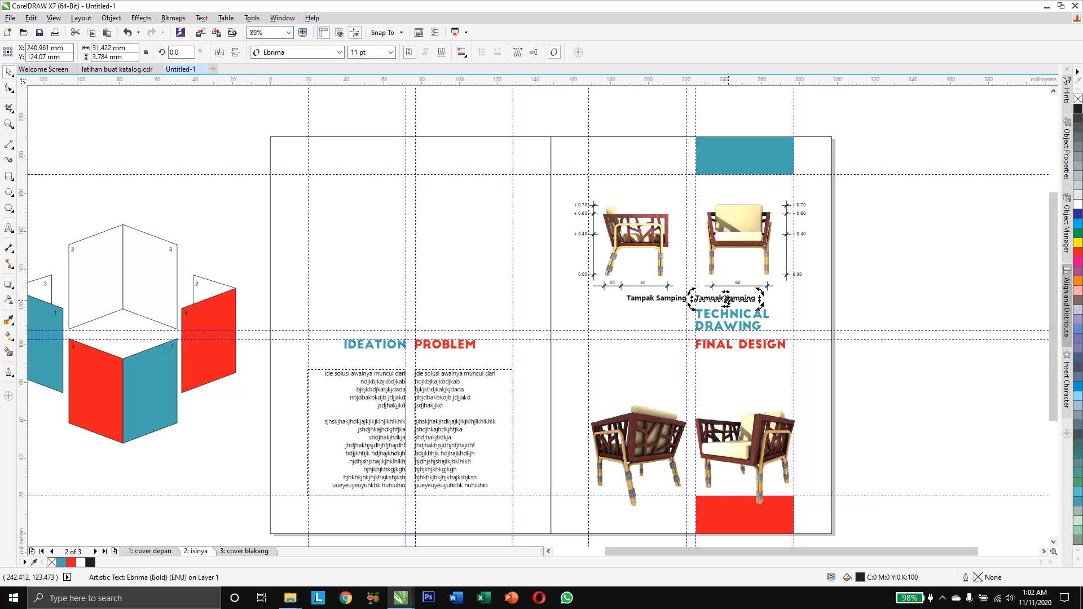
# Replace the second word of the front view's caption so that it reads "Tampak Depan"
pyautogui.doubleClick(744, 298)
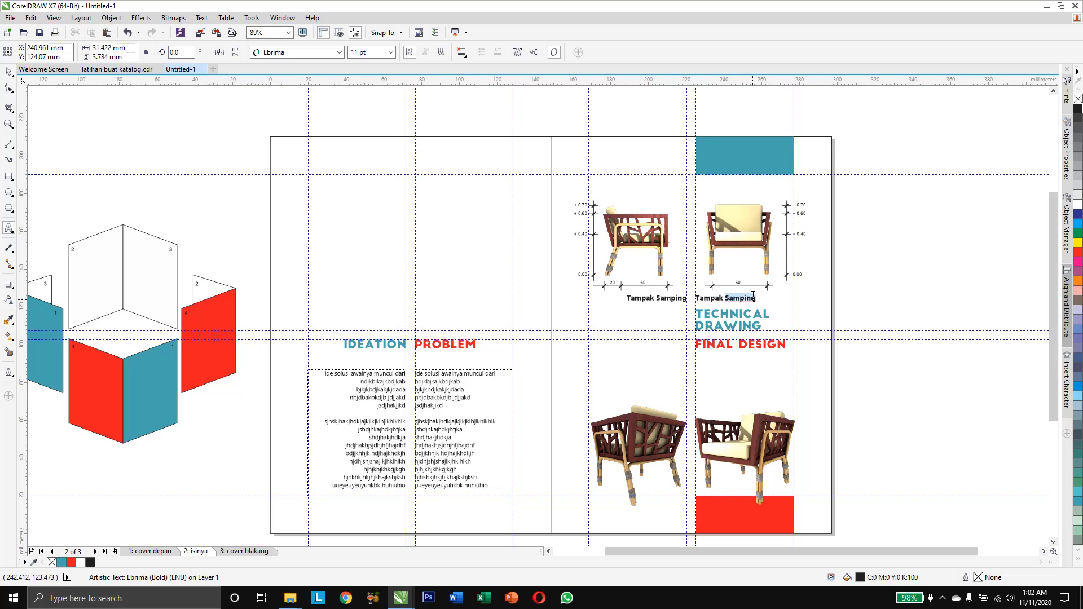
pyautogui.press('BackSpace')
pyautogui.write('Depan')
pyautogui.click(8, 73)
pyautogui.click(932, 284)
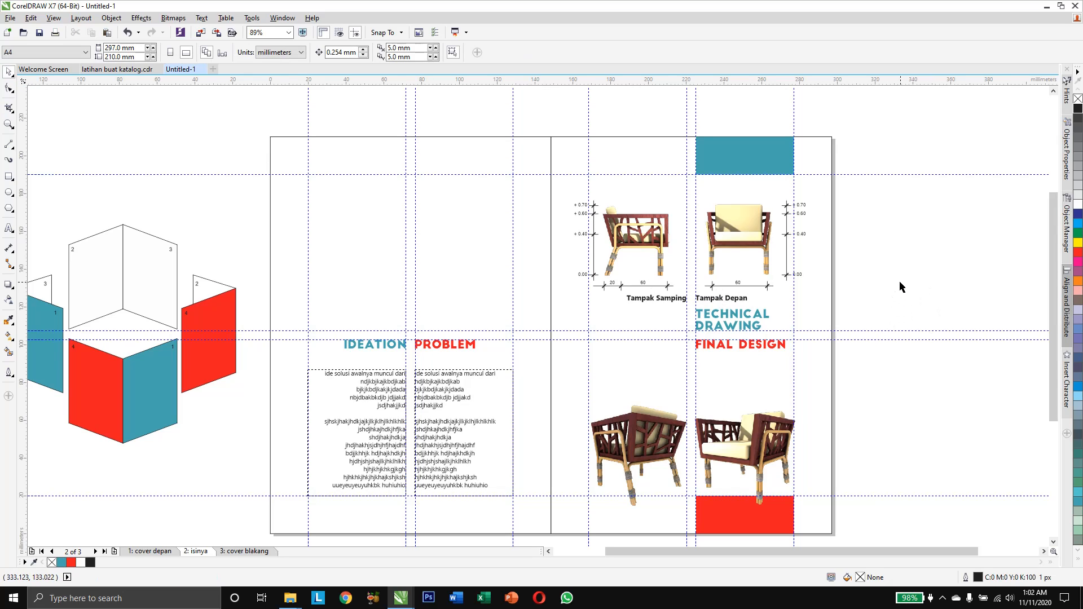
# Move the "Tampak Depan" caption so that it ends at the page's outer margin guide
pyautogui.moveTo(726, 301); pyautogui.dragTo(768, 298)
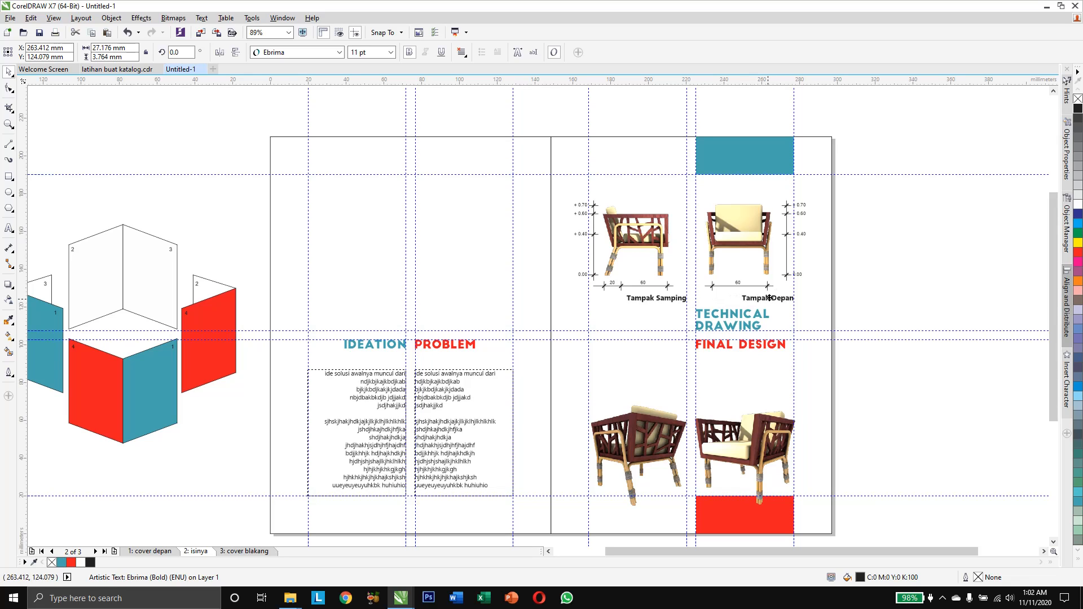
pyautogui.click(899, 301)
# Right-align the "TECHNICAL DRAWING" heading against the outer margin guide and move "FINAL DESIGN" to the inner margin guide of the same page
pyautogui.click(749, 321)
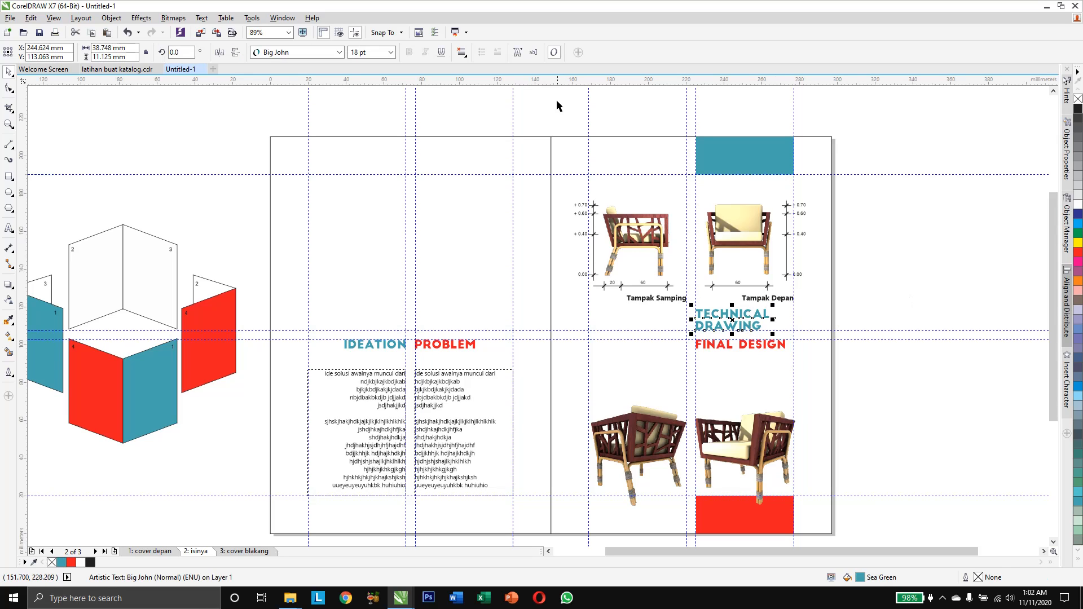
pyautogui.click(461, 52)
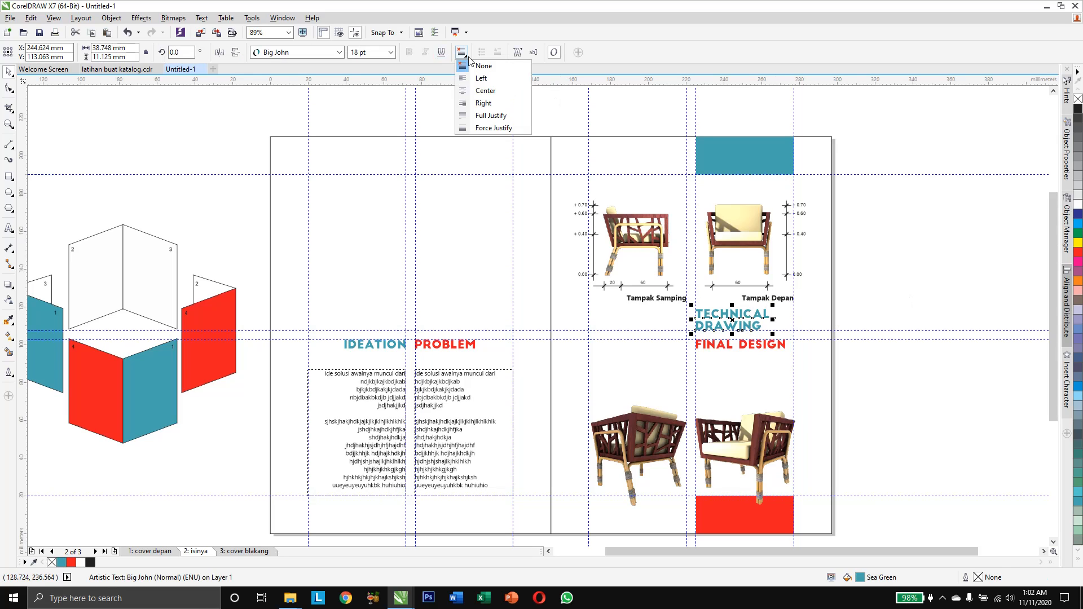
pyautogui.click(474, 105)
pyautogui.moveTo(737, 316)
pyautogui.mouseDown()
pyautogui.moveTo(761, 316)
pyautogui.moveTo(727, 346)
pyautogui.moveTo(658, 350)
pyautogui.mouseUp()
pyautogui.click(874, 298)
pyautogui.click(748, 345)
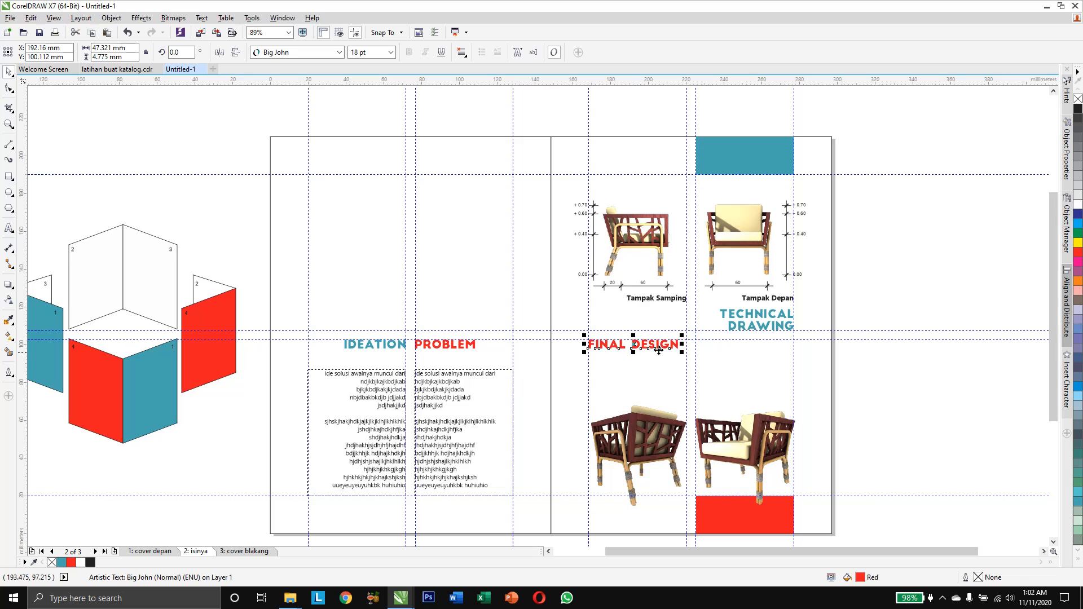
pyautogui.click(870, 367)
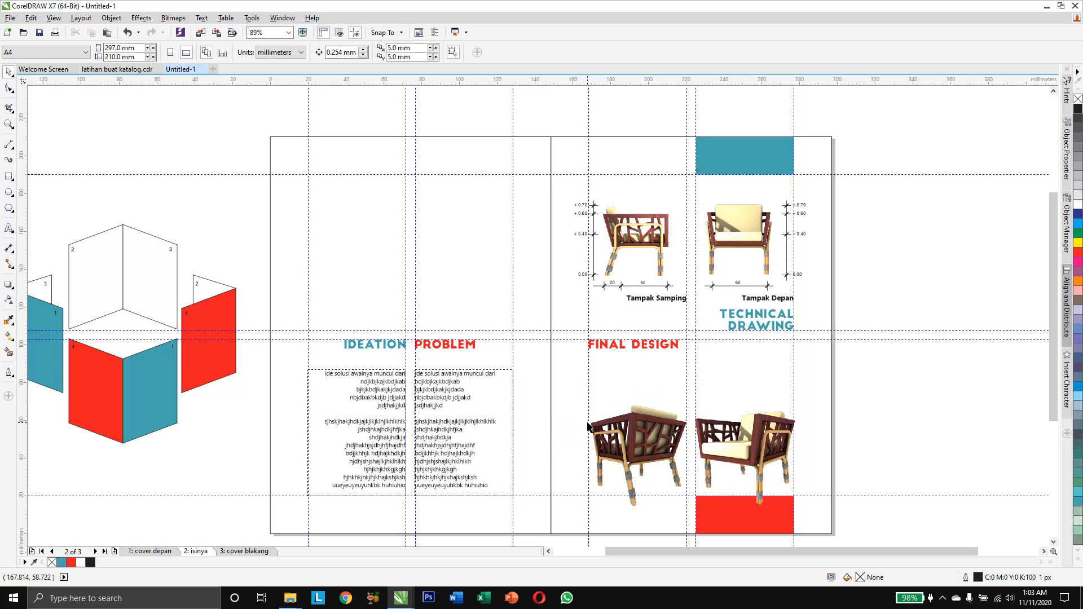
# Copy the "Tampak Samping" caption above the first perspective chair and replace the copy's text with "Perspektif 01"
pyautogui.moveTo(670, 300); pyautogui.dragTo(675, 382)
pyautogui.doubleClick(674, 378)
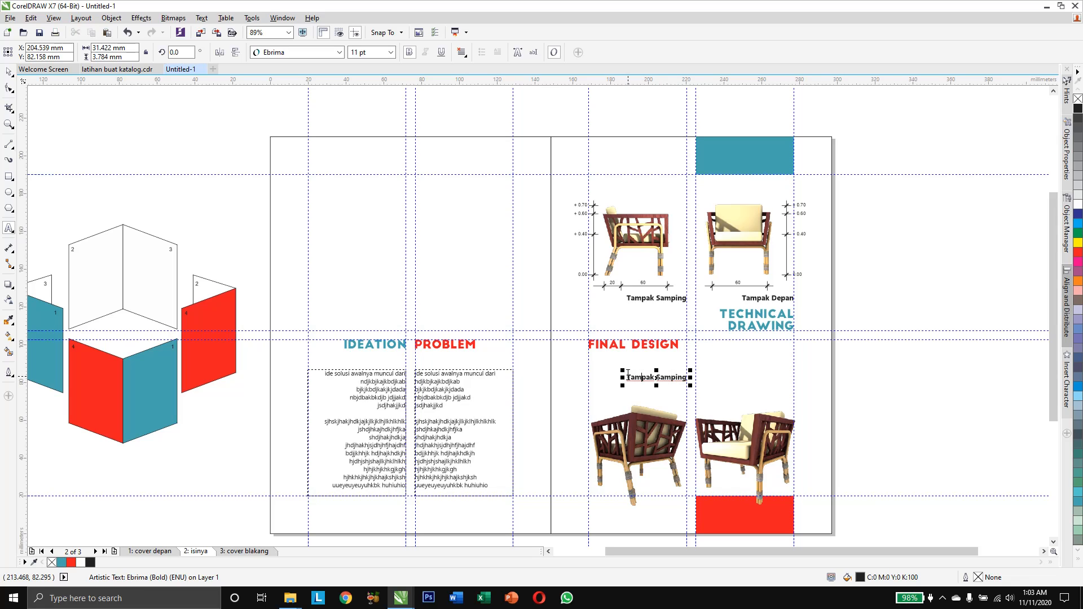
pyautogui.moveTo(627, 375); pyautogui.dragTo(716, 376)
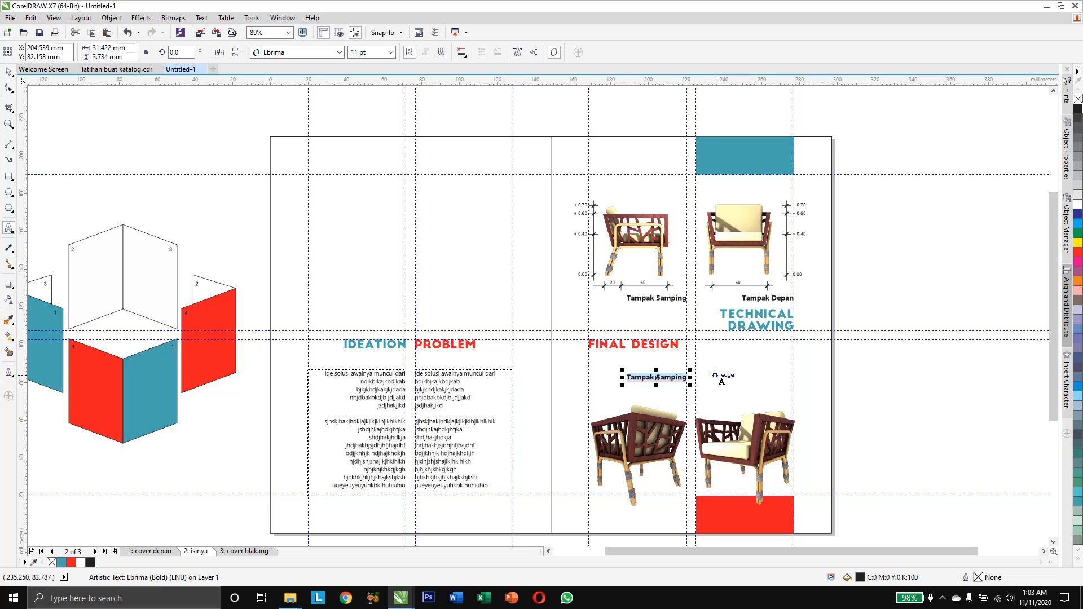
pyautogui.write('PErspektif 01')
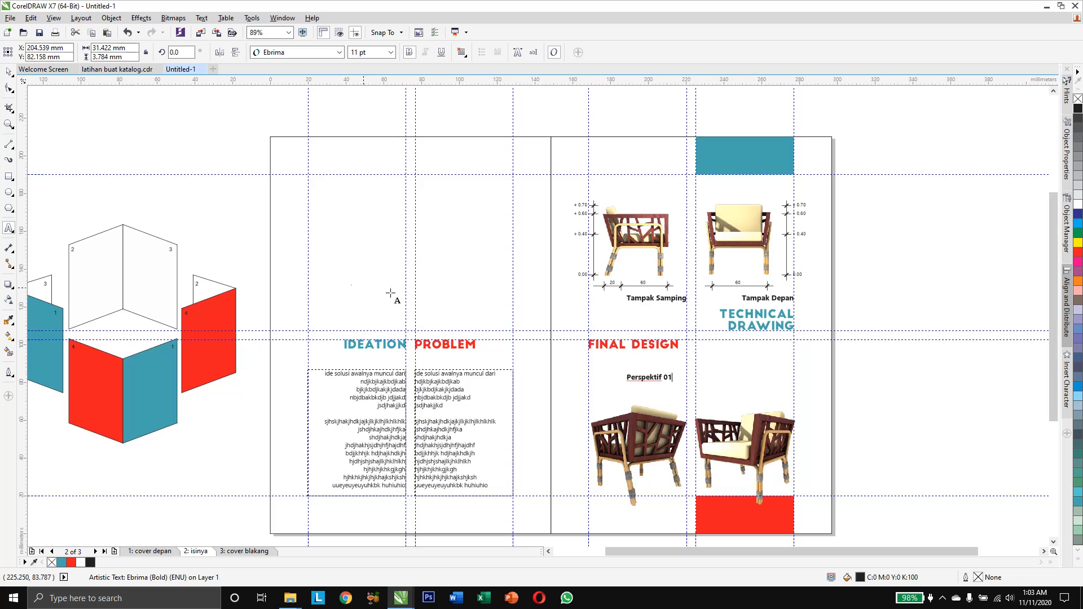
pyautogui.click(9, 72)
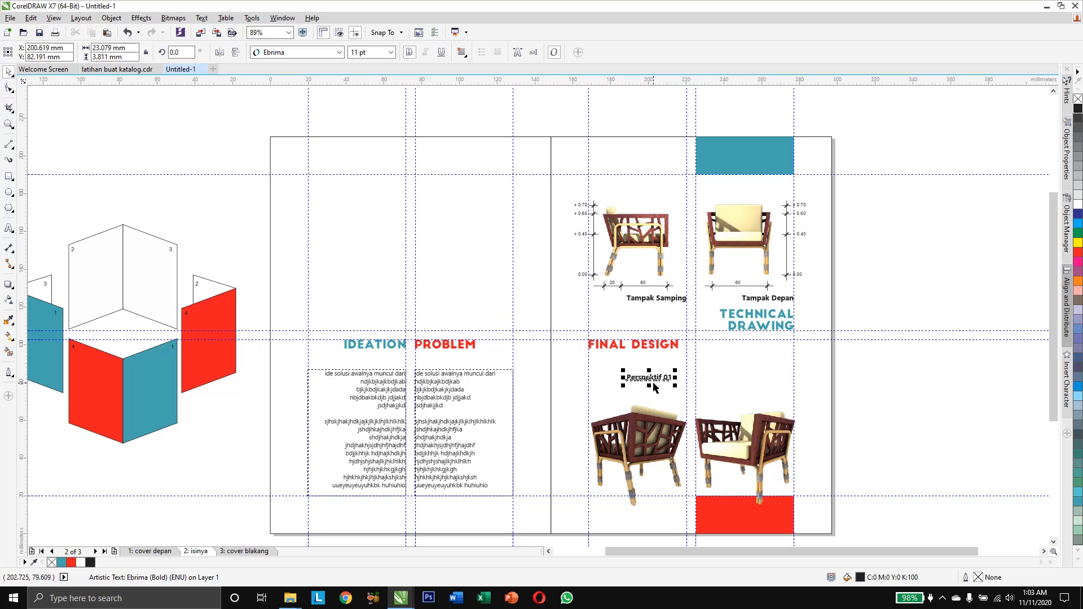
# Place "Perspektif 01" against the guide just above its chair, then copy it above the second perspective chair as "Perspektif 02"
pyautogui.moveTo(648, 378); pyautogui.dragTo(716, 400)
pyautogui.doubleClick(717, 395)
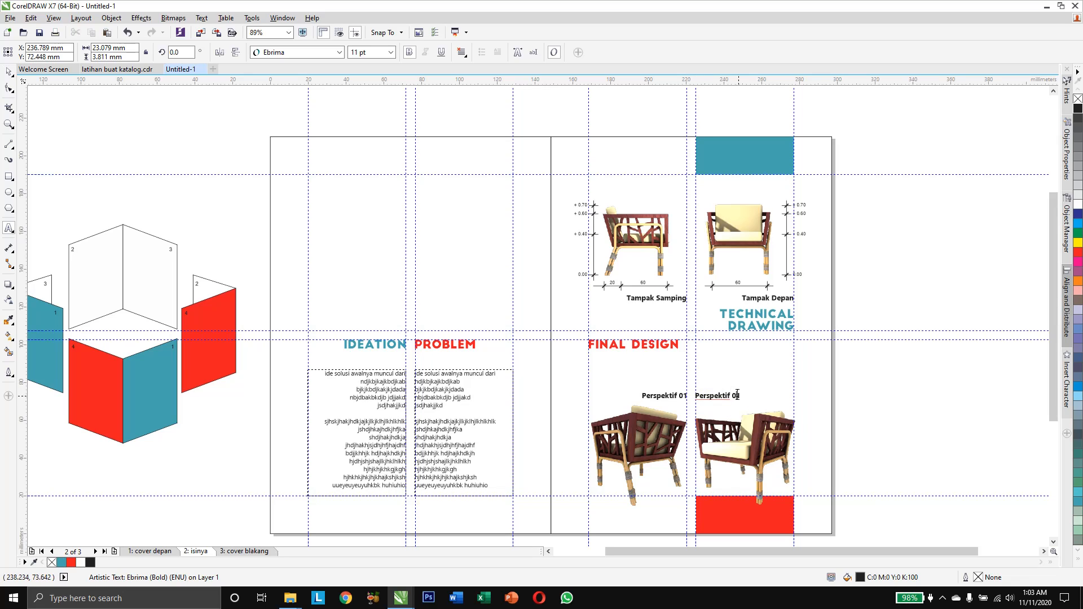
pyautogui.press('BackSpace')
pyautogui.write('2')
pyautogui.hotkey('ctrl', 'space')
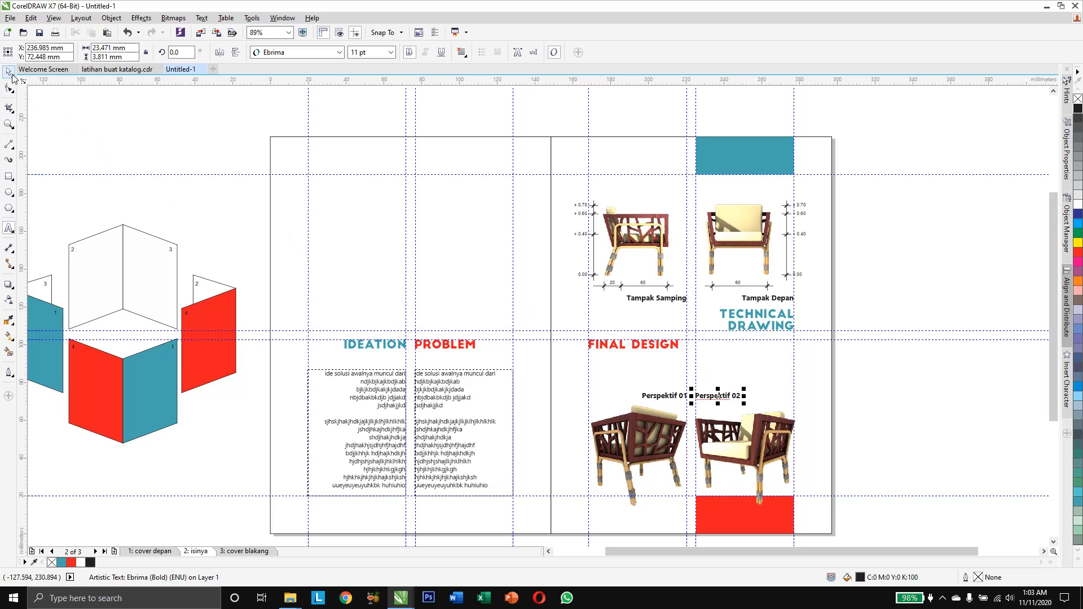
pyautogui.click(132, 123)
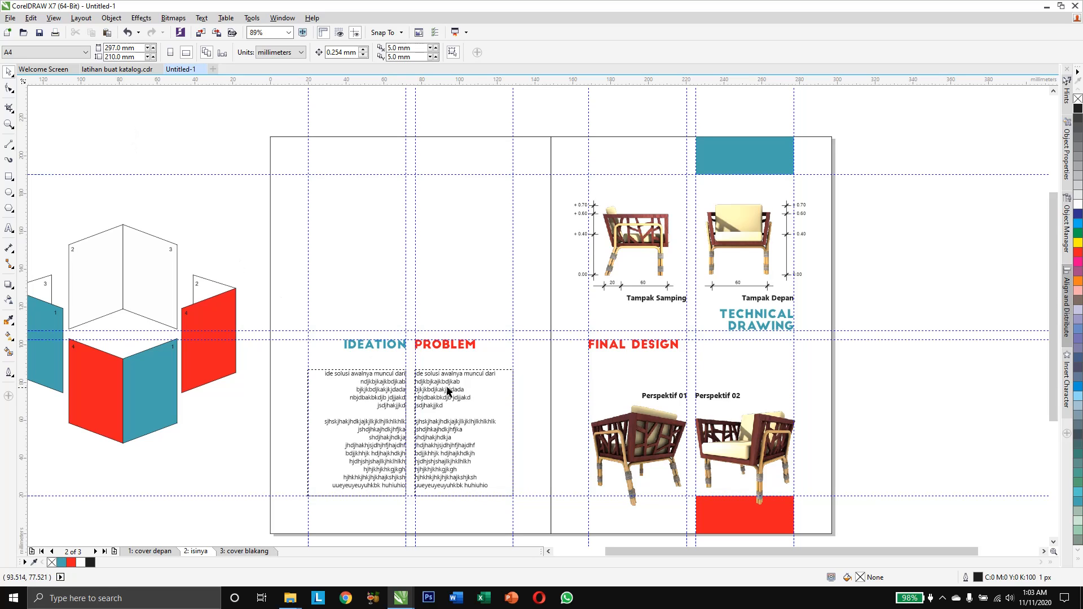
# Copy the red line beside the designer credit on the front cover and paste it onto the inside page "isinya"
pyautogui.click(150, 551)
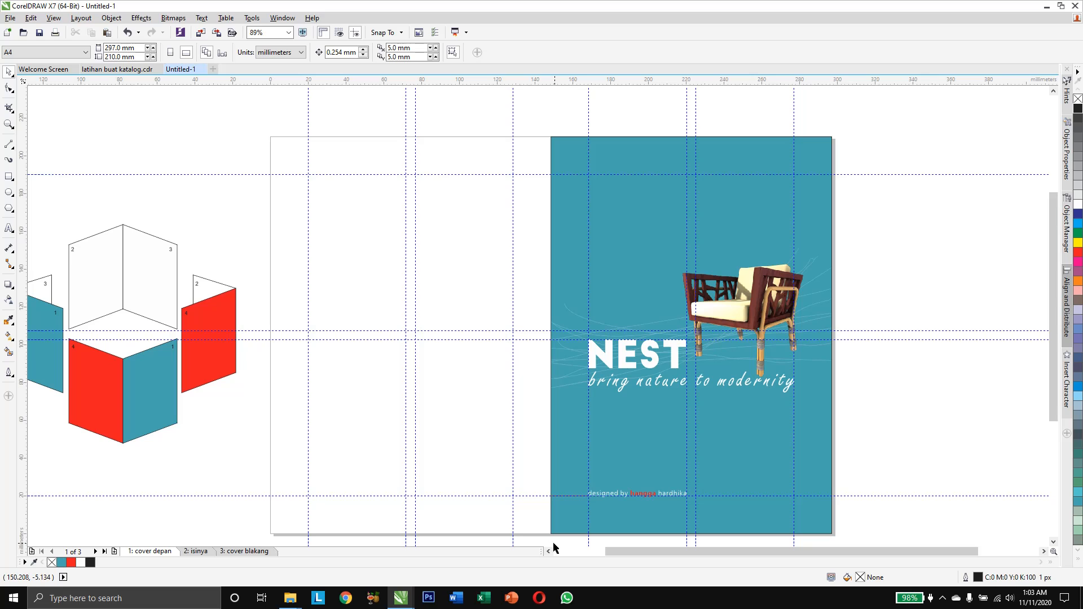
pyautogui.press('F9')
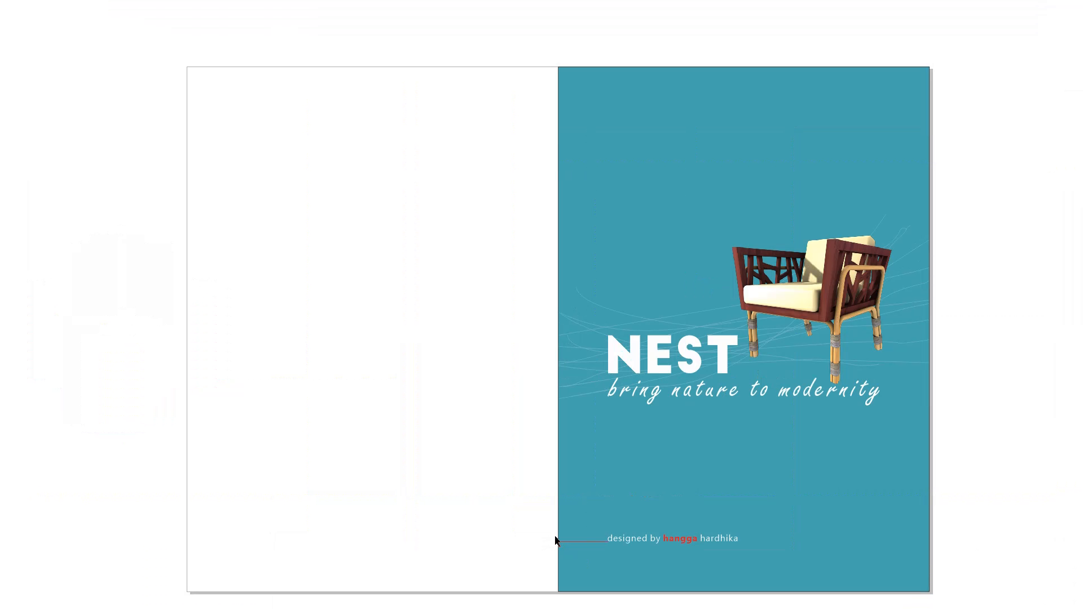
pyautogui.press('F9')
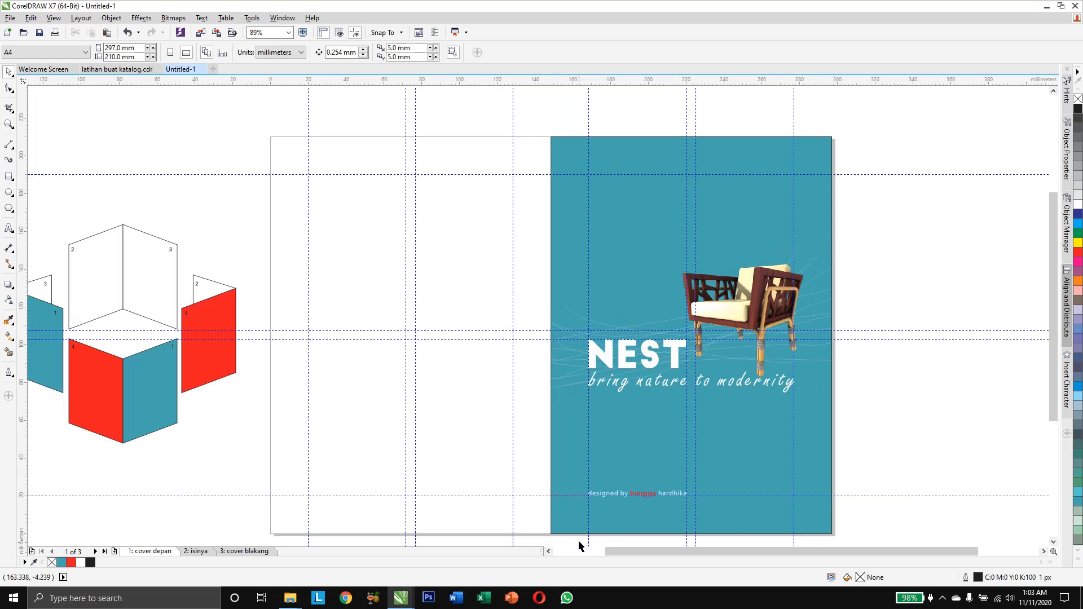
pyautogui.click(591, 493)
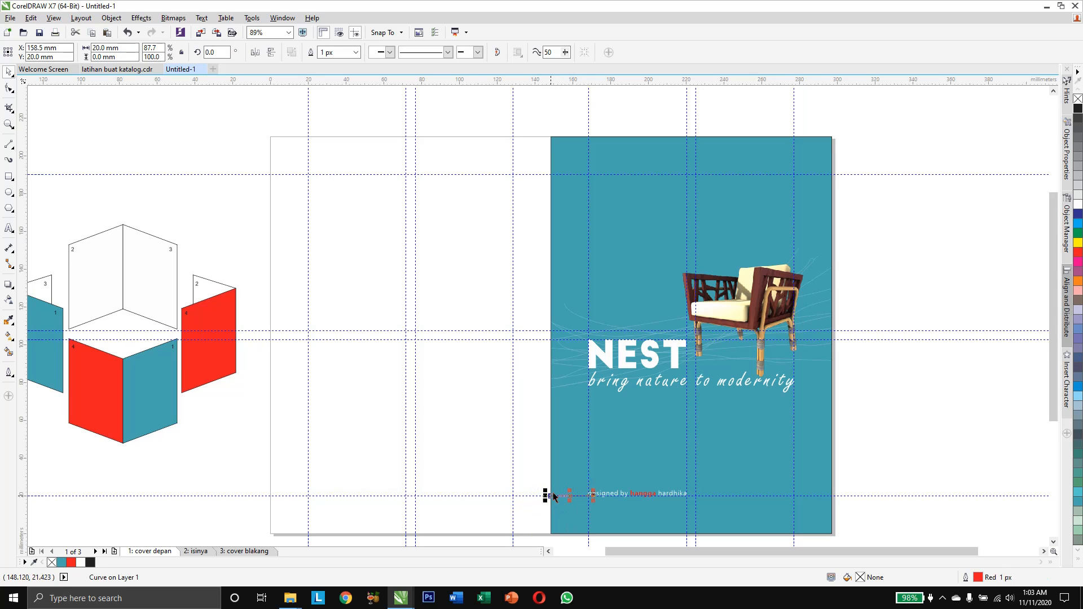
pyautogui.click(198, 551)
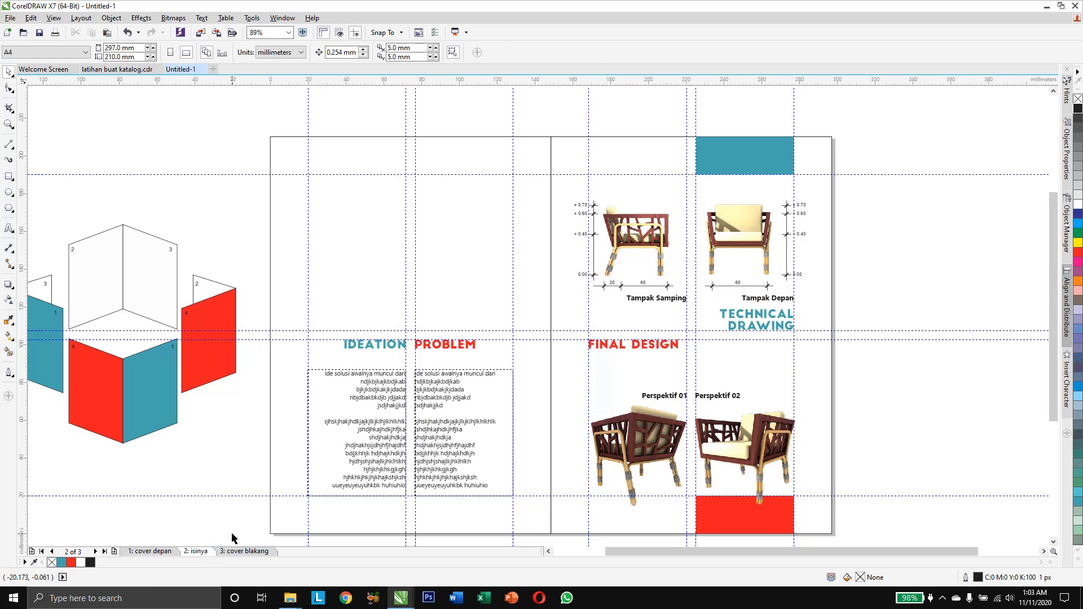
pyautogui.press('Tab')
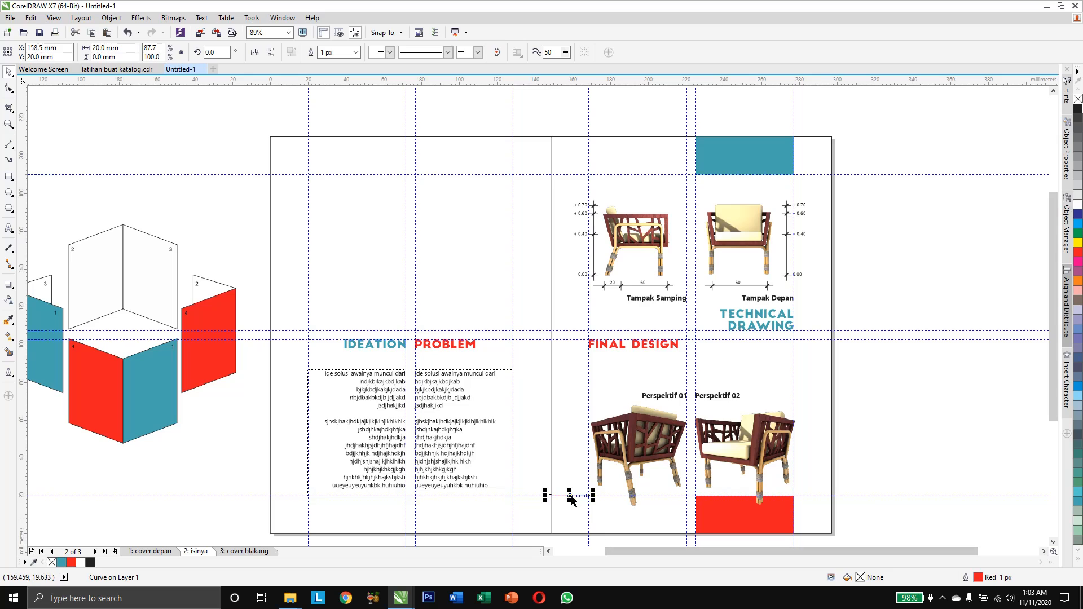
# Move the red line up to "Perspektif 01", lengthen it to about 48 mm to reach the caption, and align it with the caption's bottom edge
pyautogui.moveTo(569, 497); pyautogui.dragTo(660, 401)
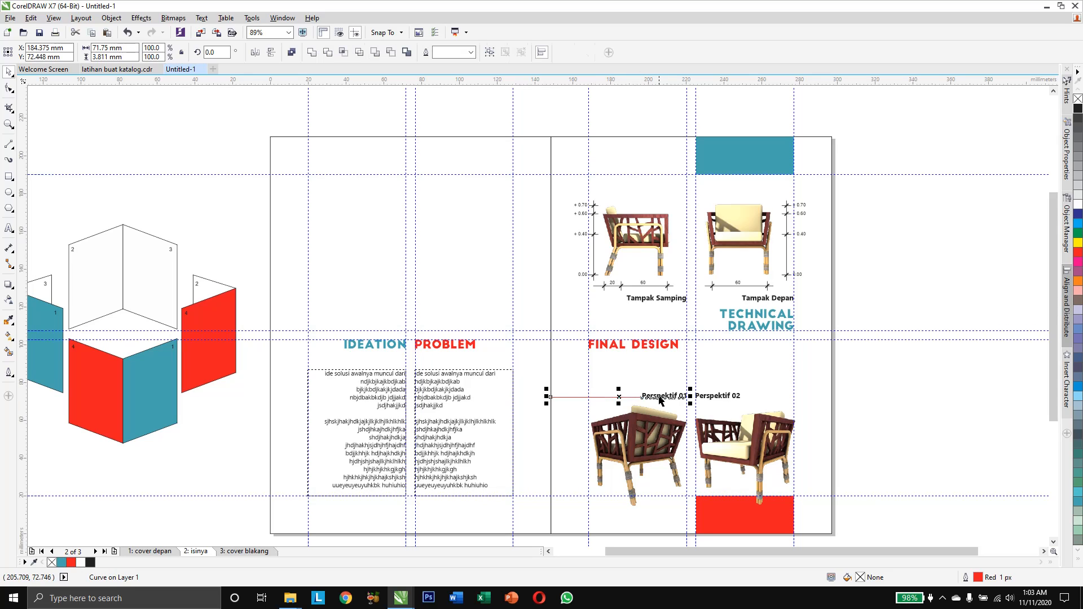
pyautogui.press('b')
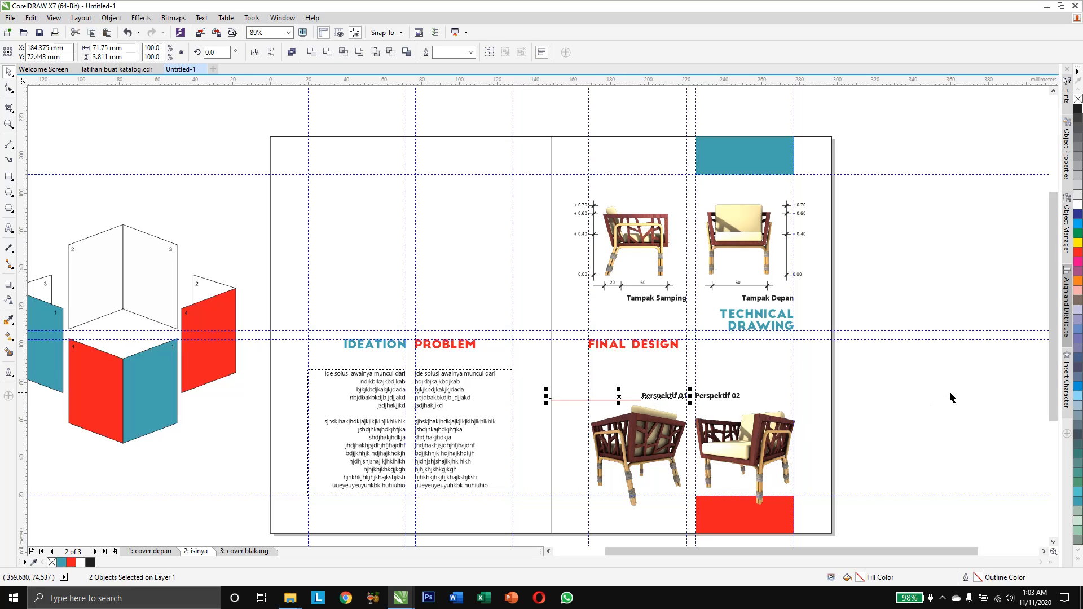
pyautogui.click(950, 392)
# Copy the red line beside "Perspektif 02" and adjust its ends so that it runs about 48 mm from the caption to the page's outer edge
pyautogui.click(630, 400)
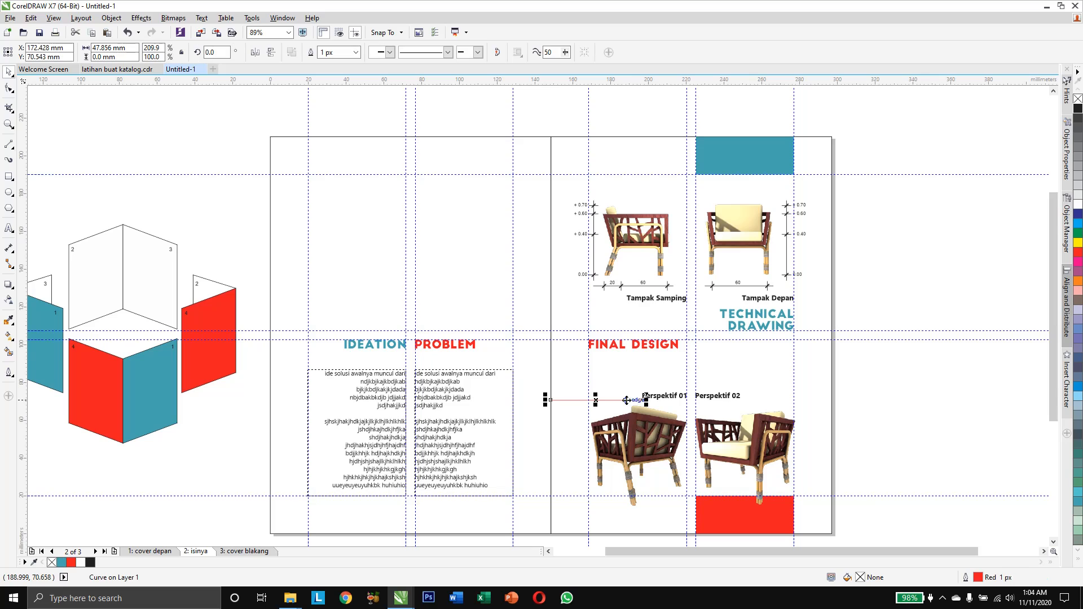
pyautogui.moveTo(608, 400); pyautogui.dragTo(784, 404)
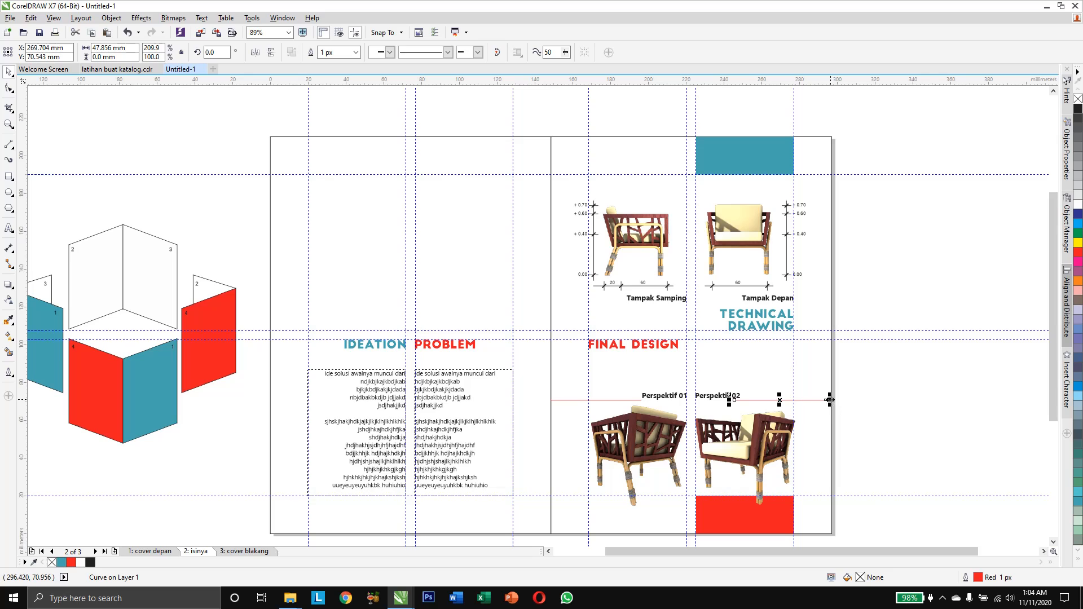
pyautogui.moveTo(829, 400); pyautogui.dragTo(836, 400)
pyautogui.click(851, 401)
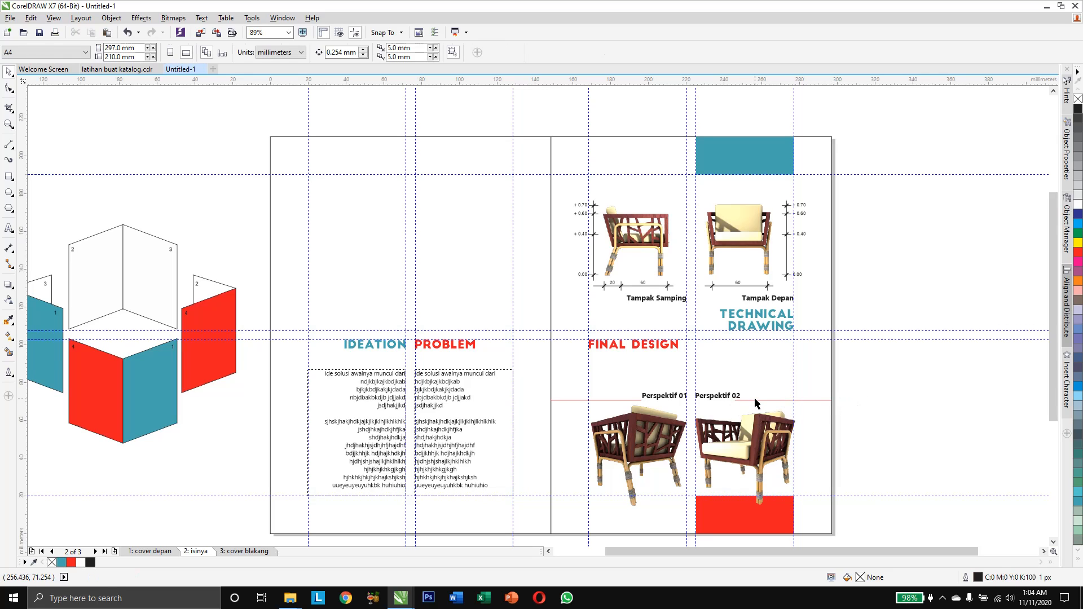
pyautogui.click(732, 406)
pyautogui.click(797, 401)
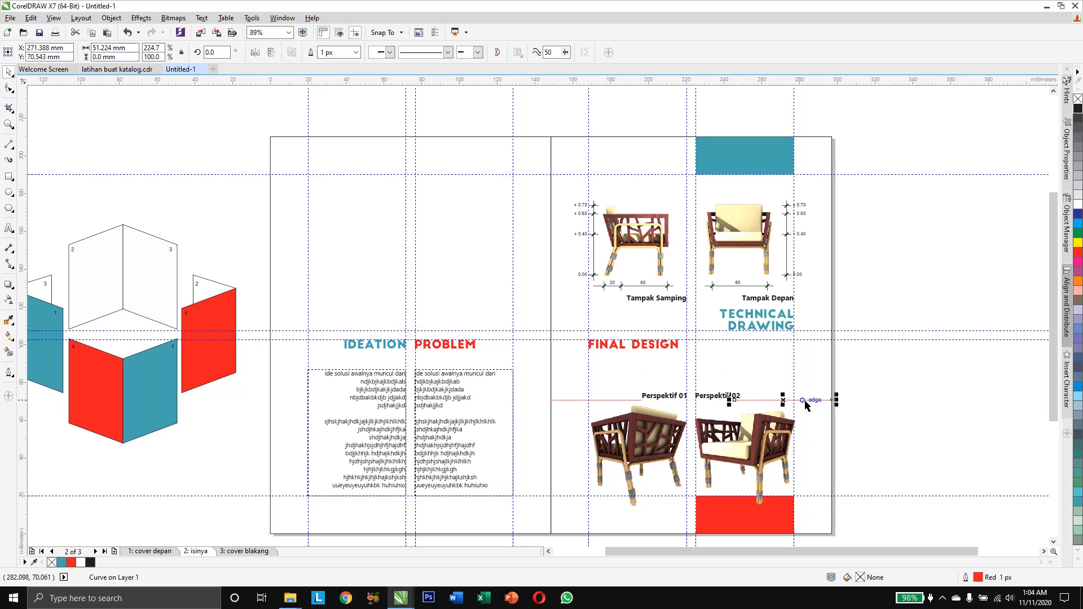
pyautogui.moveTo(731, 399); pyautogui.dragTo(742, 399)
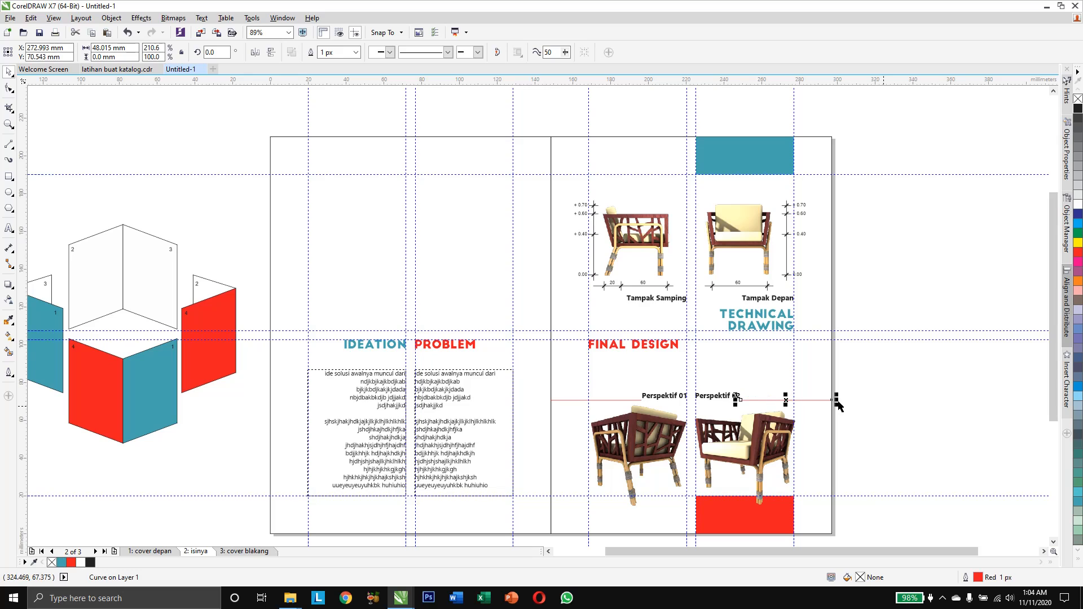
pyautogui.click(931, 394)
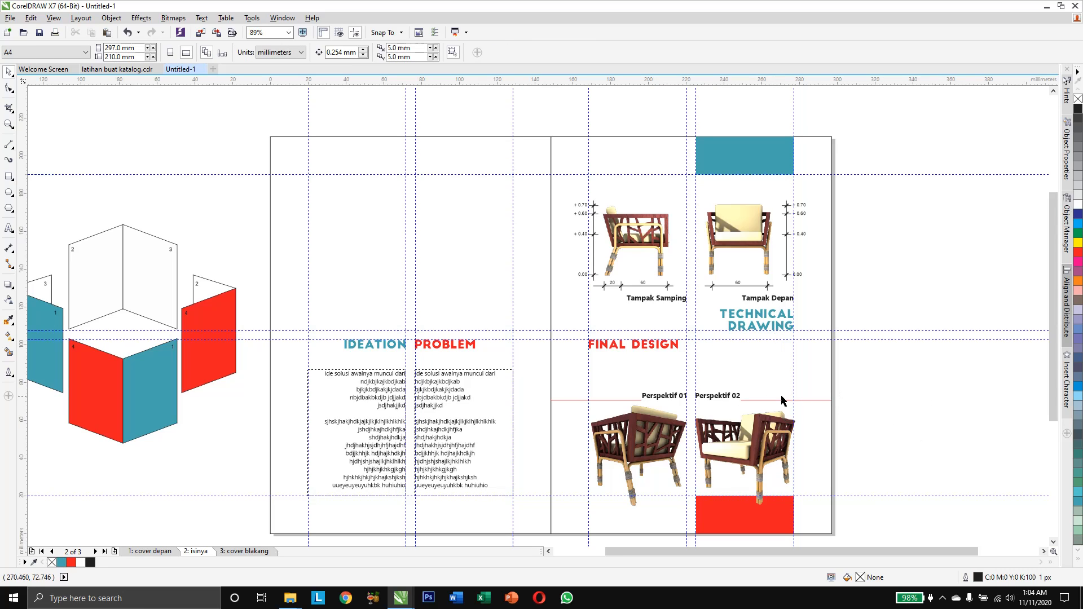
# Move the "Tampak Depan" caption so that it starts at the inner guide of the front view's column
pyautogui.click(760, 299)
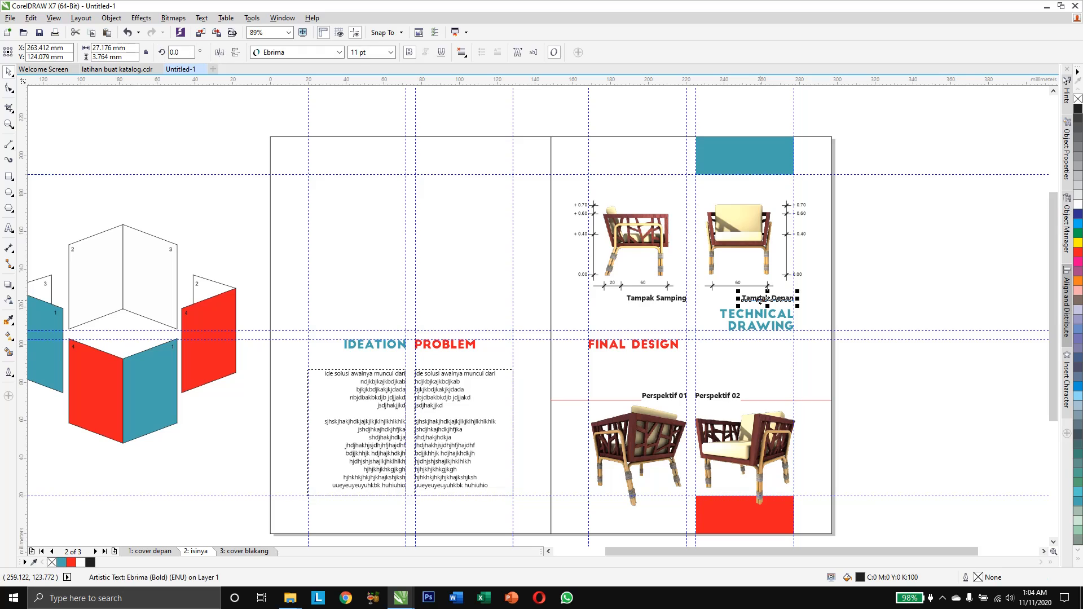
pyautogui.moveTo(759, 299); pyautogui.dragTo(714, 299)
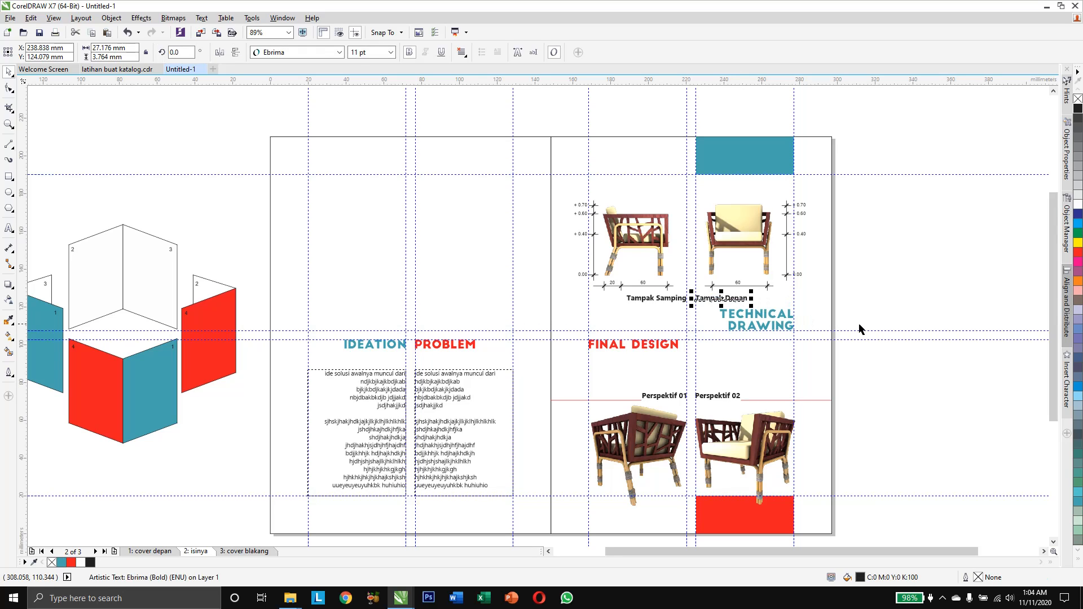
pyautogui.click(904, 298)
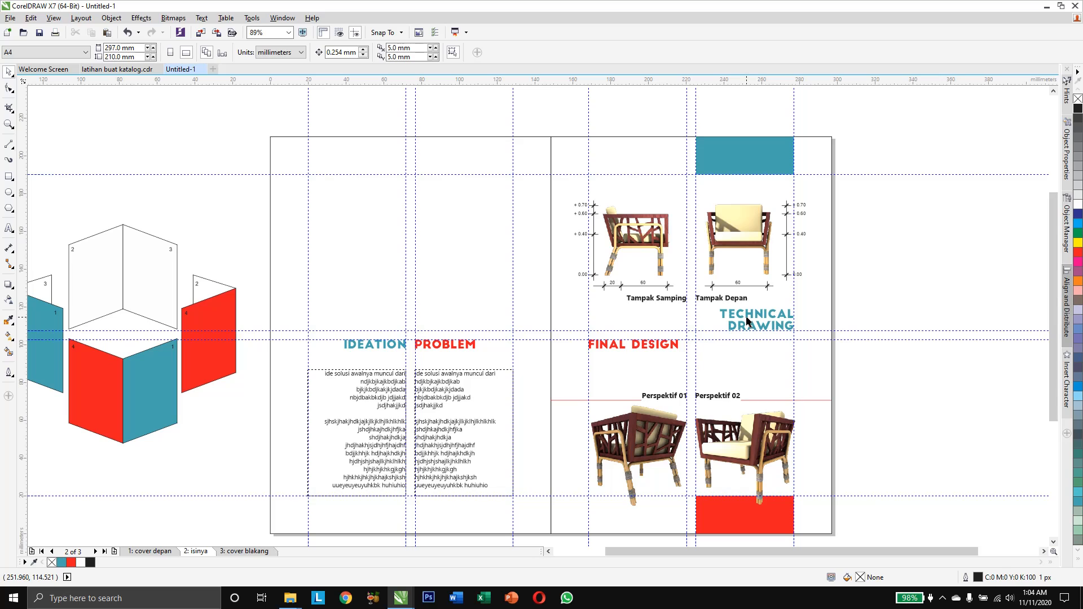
# Undo the last "Tampak Depan" caption move and shift the "Perspektif 02" caption outward so that it ends at its column's outer guide
pyautogui.hotkey('ctrl', 'z')
pyautogui.click(875, 310)
pyautogui.click(731, 394)
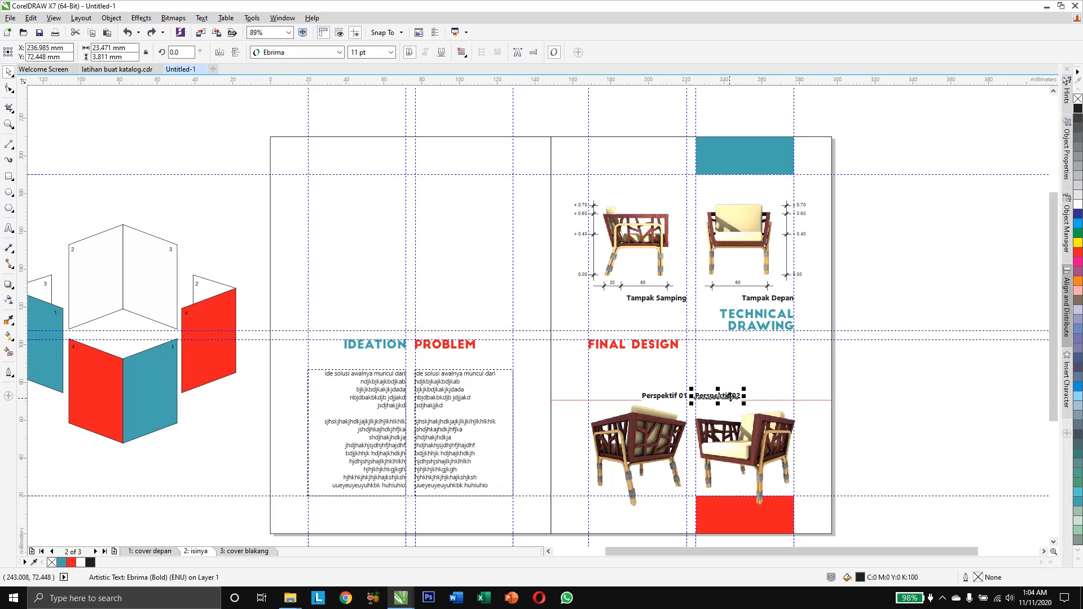
pyautogui.moveTo(728, 396); pyautogui.dragTo(782, 396)
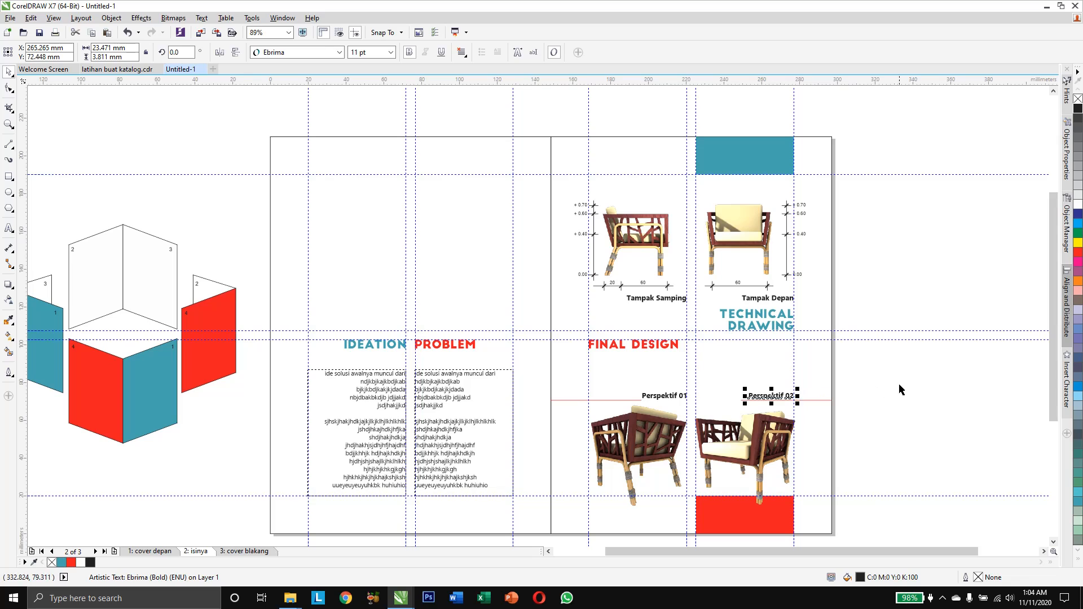
# Shorten the red line beside "Perspektif 02" to 20 mm so that it runs from the caption's end to the page's outer edge
pyautogui.click(832, 400)
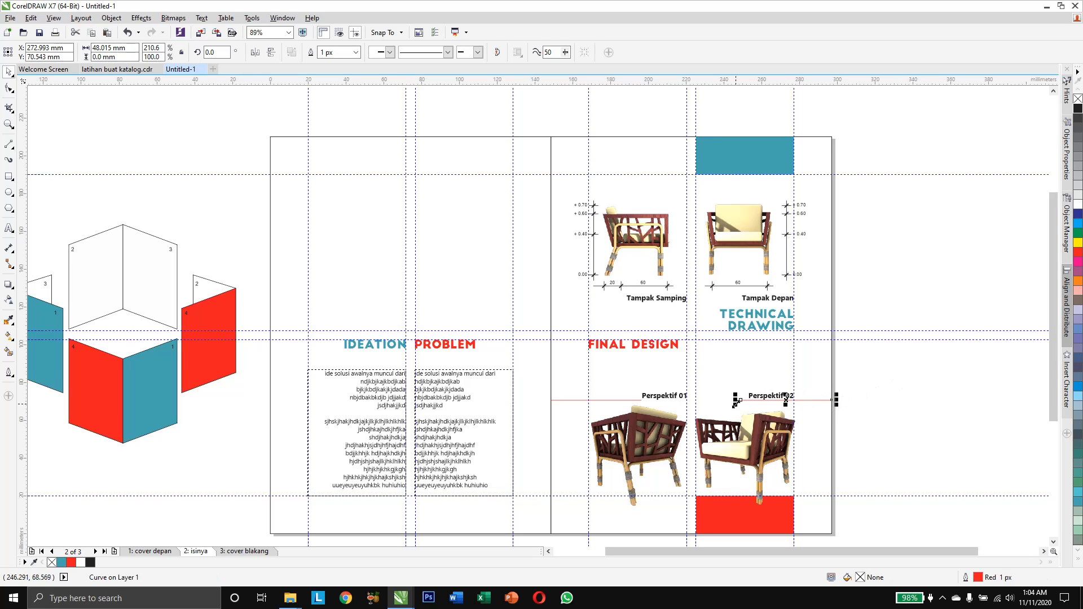
pyautogui.moveTo(736, 401); pyautogui.dragTo(782, 400)
pyautogui.click(873, 393)
pyautogui.click(810, 401)
pyautogui.click(838, 407)
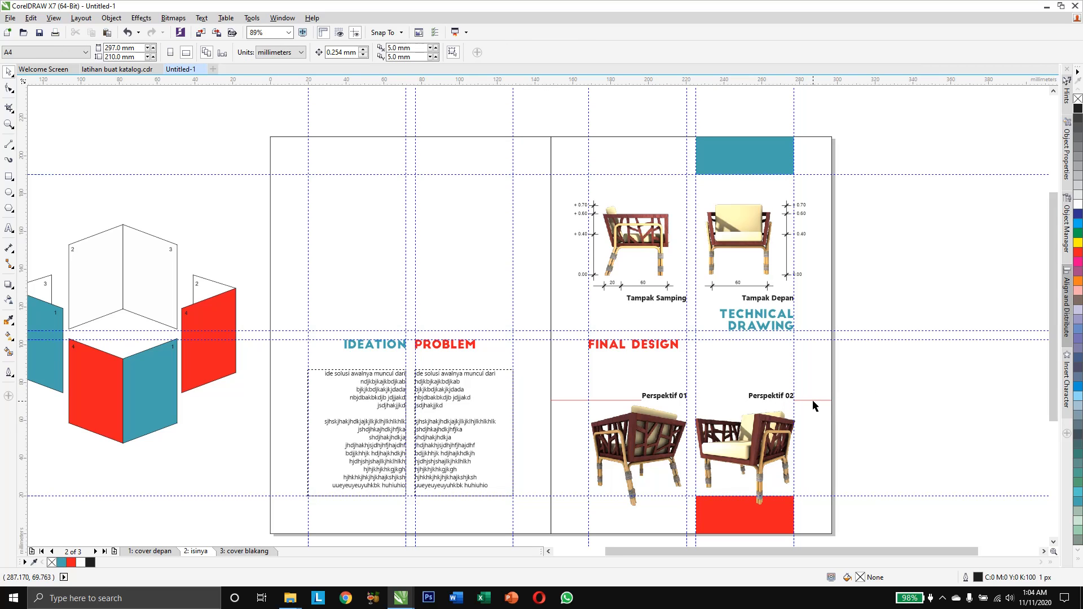
# Copy both red lines straight up to the bottom of the "Tampak Samping" and "Tampak Depan" captions and recolour the copies Sea Green
pyautogui.click(813, 402)
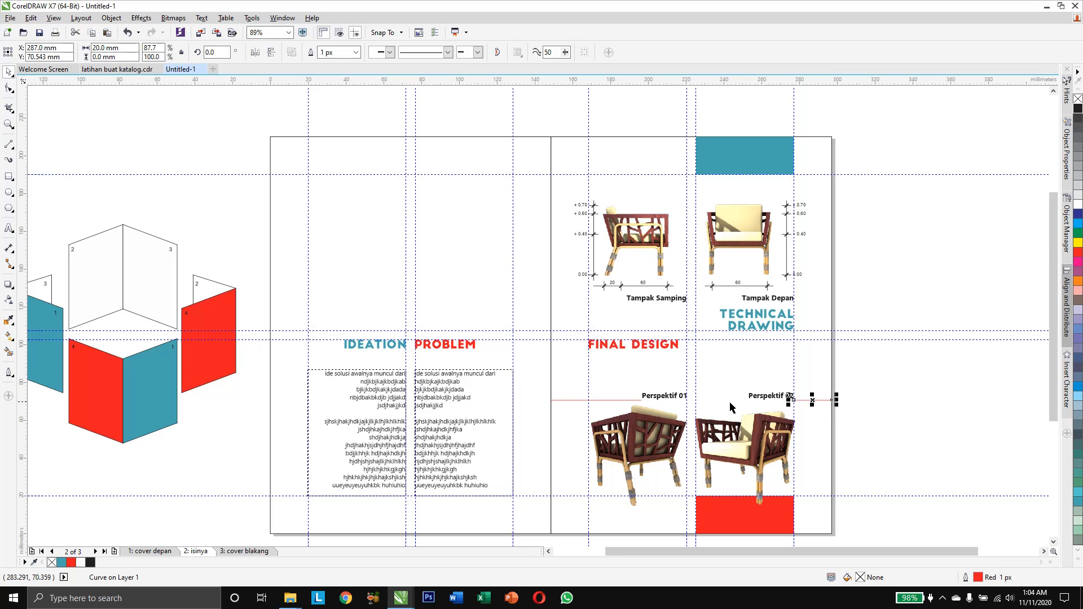
pyautogui.keyDown('shift'); pyautogui.click(638, 399); pyautogui.keyUp('shift')
pyautogui.click(559, 404)
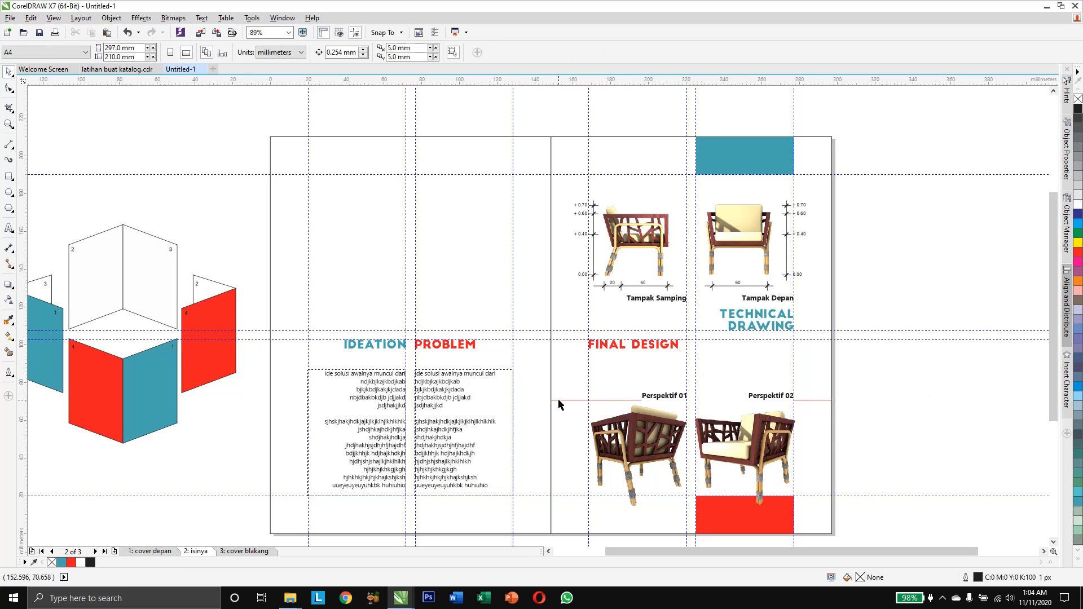
pyautogui.click(559, 401)
pyautogui.keyDown('shift'); pyautogui.click(813, 401); pyautogui.keyUp('shift')
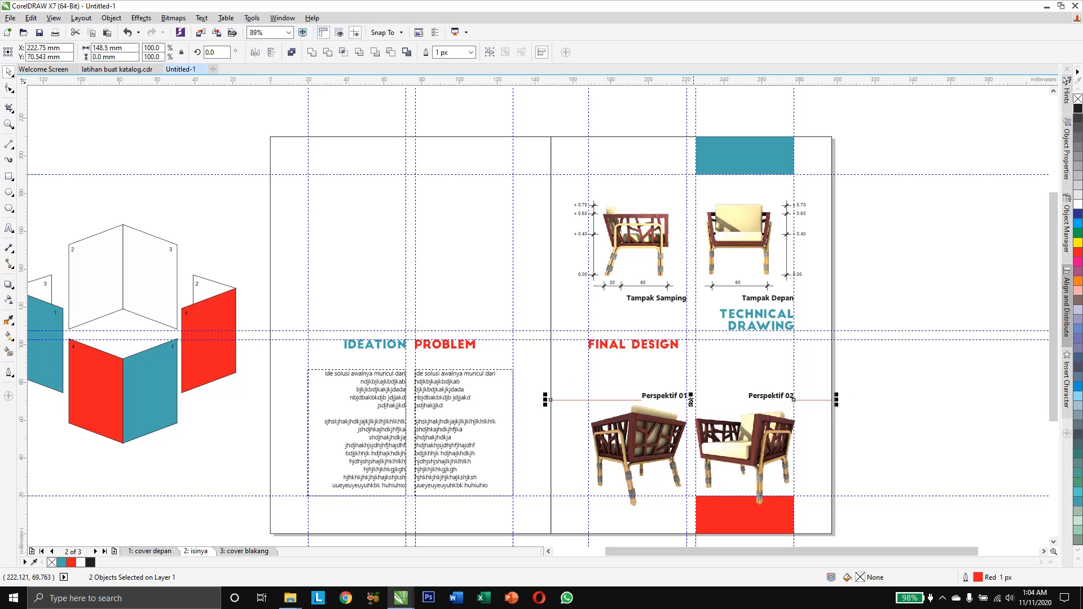
pyautogui.moveTo(691, 400); pyautogui.dragTo(696, 301)
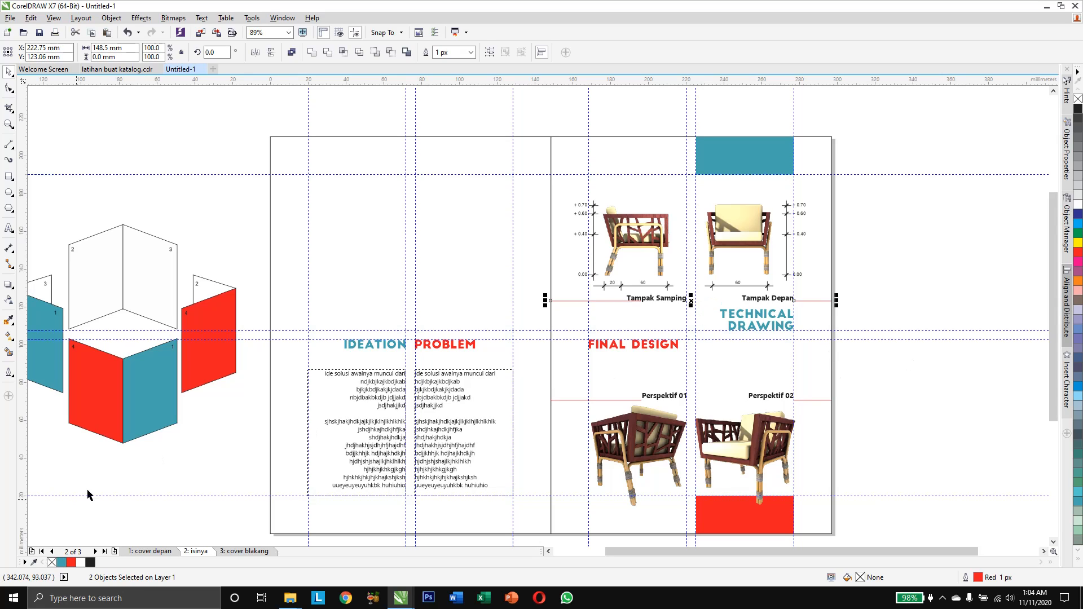
pyautogui.rightClick(64, 563)
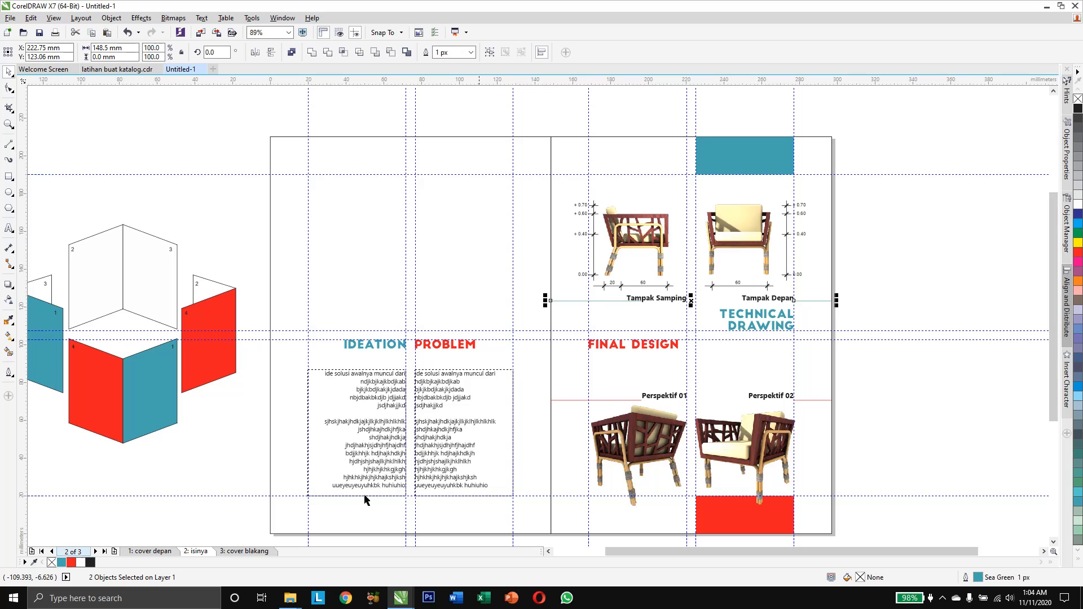
pyautogui.click(894, 402)
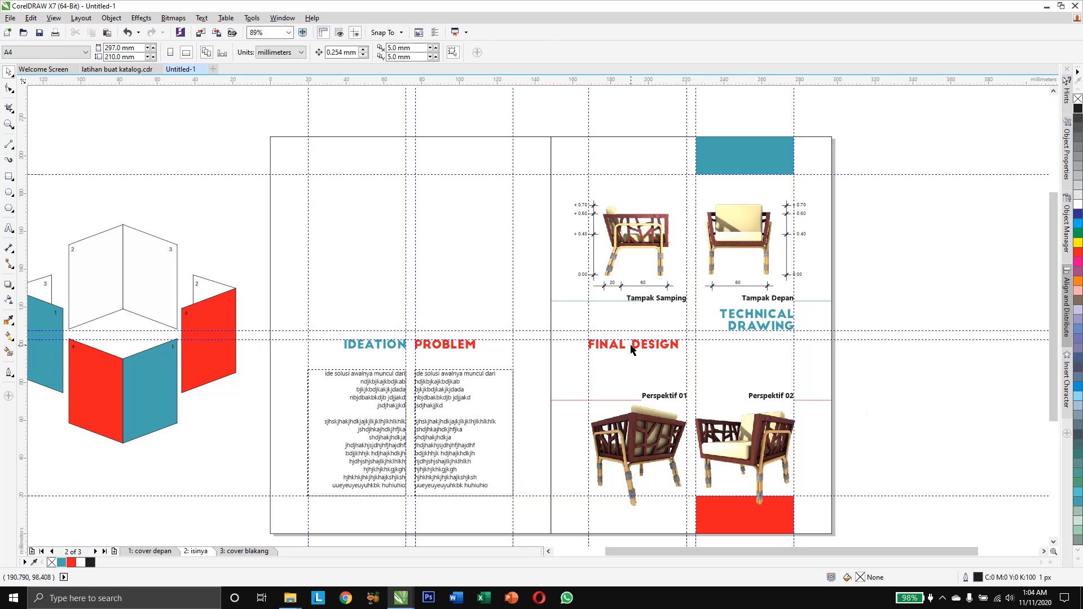
# Shorten the green line beside "Tampak Samping" so that it stops at the caption's start, and preview the page full screen
pyautogui.click(616, 301)
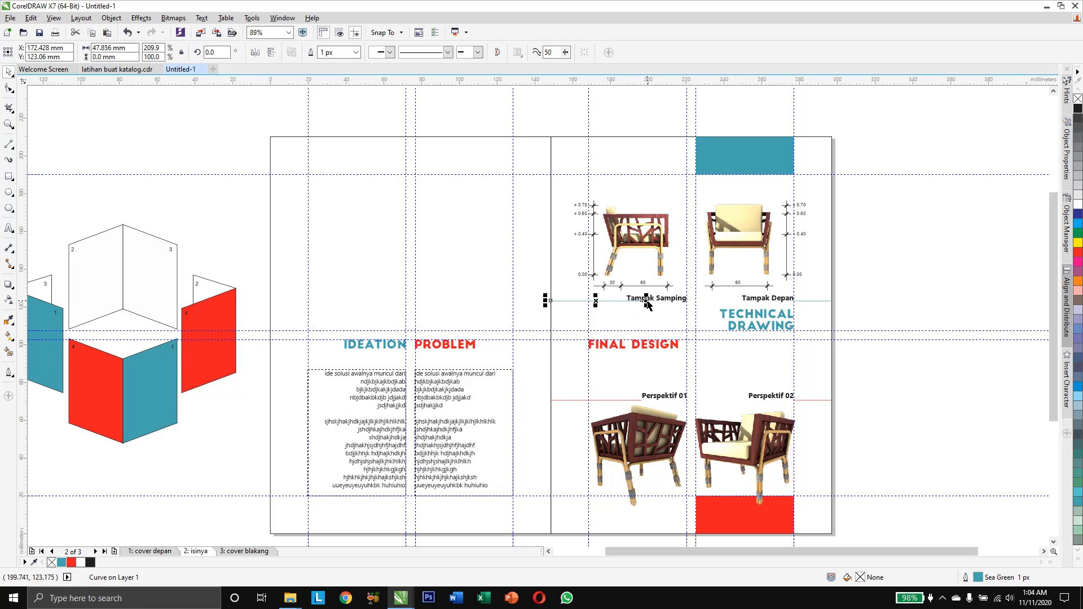
pyautogui.moveTo(647, 301); pyautogui.dragTo(634, 303)
pyautogui.click(885, 377)
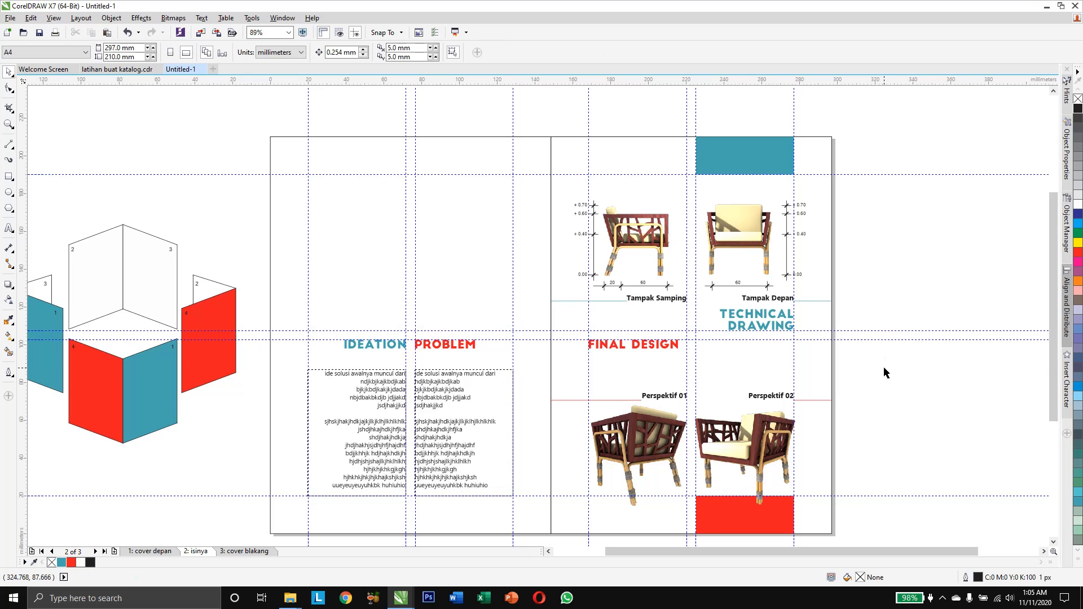
pyautogui.press('F9')
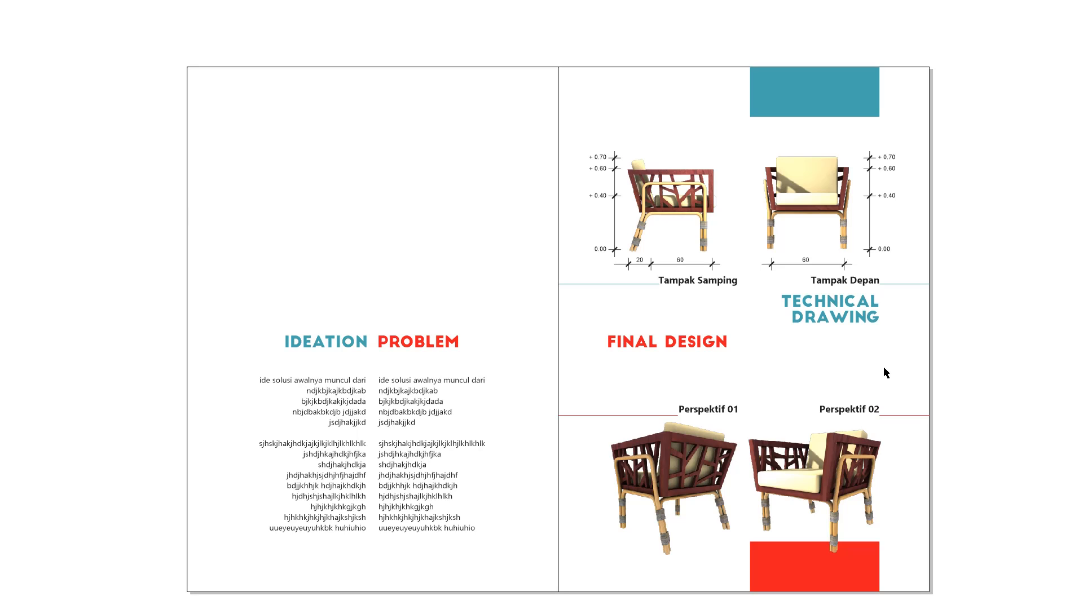
pyautogui.press('F9')
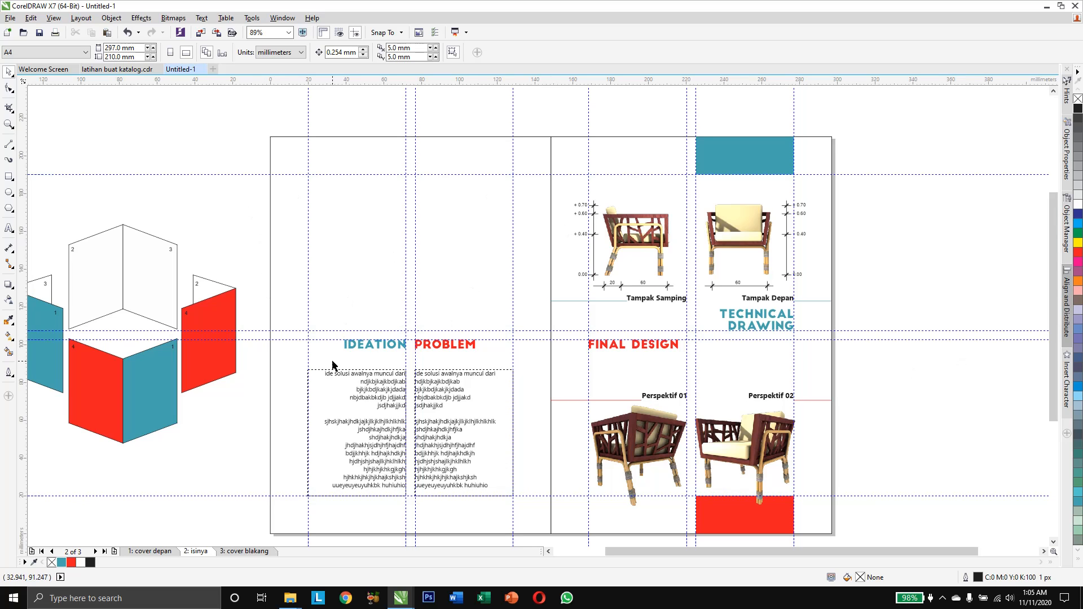
# Switch to File Explorer and bring the "nest sketch" image from the "Nest 02" folder into the catalogue's inside page
pyautogui.moveTo(294, 602)
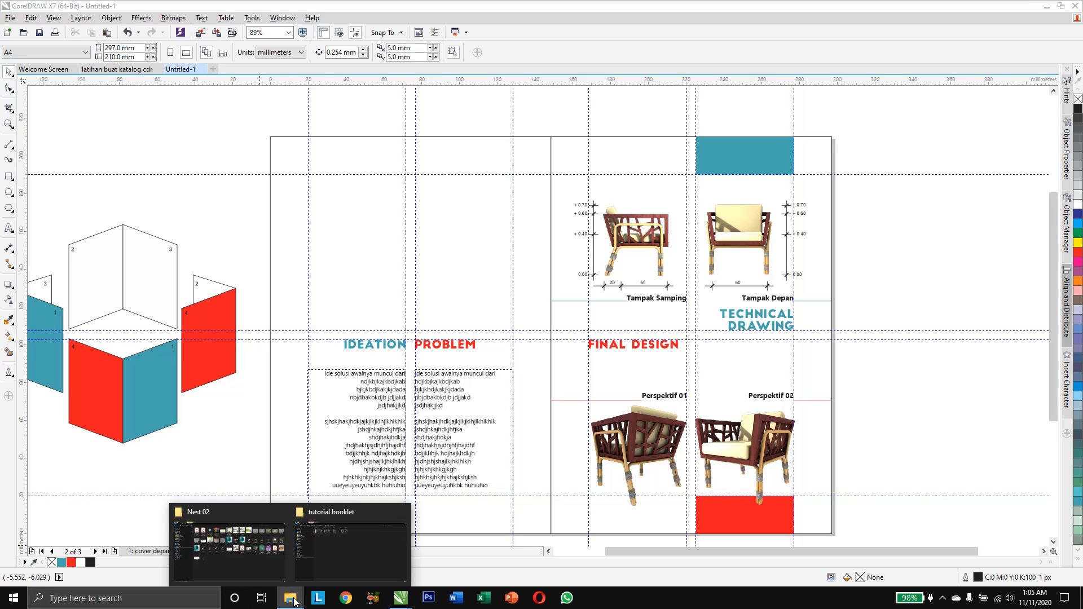
pyautogui.click(269, 565)
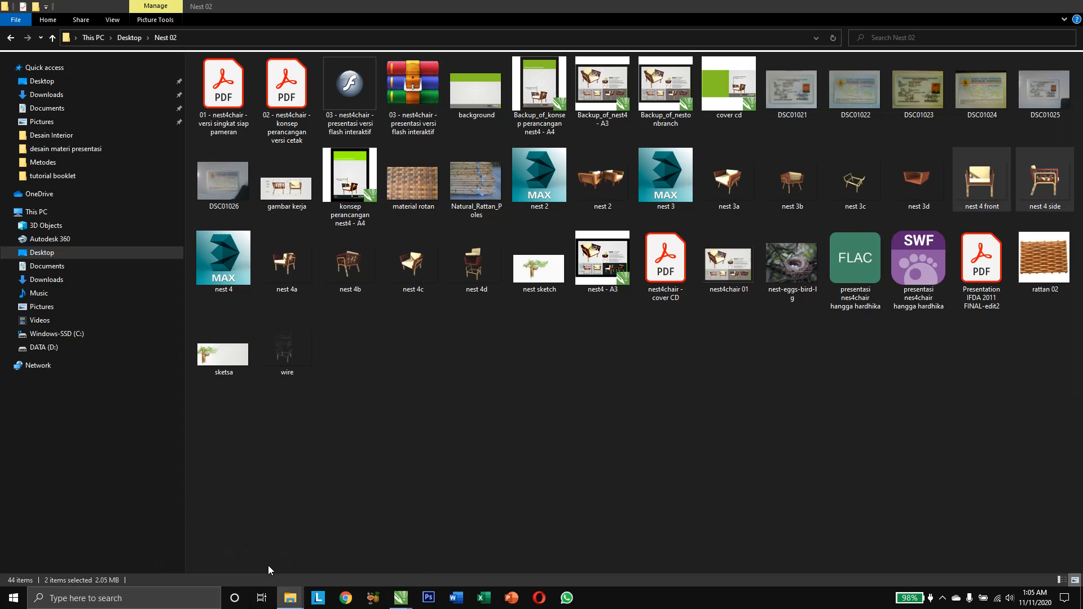
pyautogui.click(543, 271)
pyautogui.click(558, 362)
pyautogui.click(546, 272)
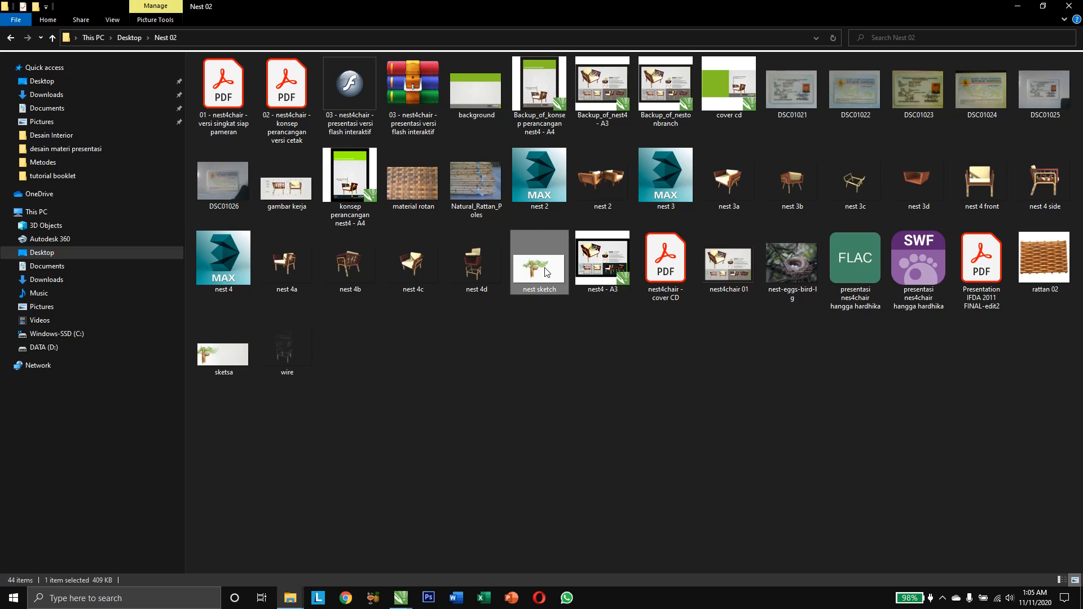
pyautogui.click(554, 342)
pyautogui.click(542, 273)
pyautogui.moveTo(541, 273)
pyautogui.mouseDown()
pyautogui.moveTo(522, 292)
pyautogui.moveTo(401, 598)
pyautogui.moveTo(356, 273)
pyautogui.mouseUp()
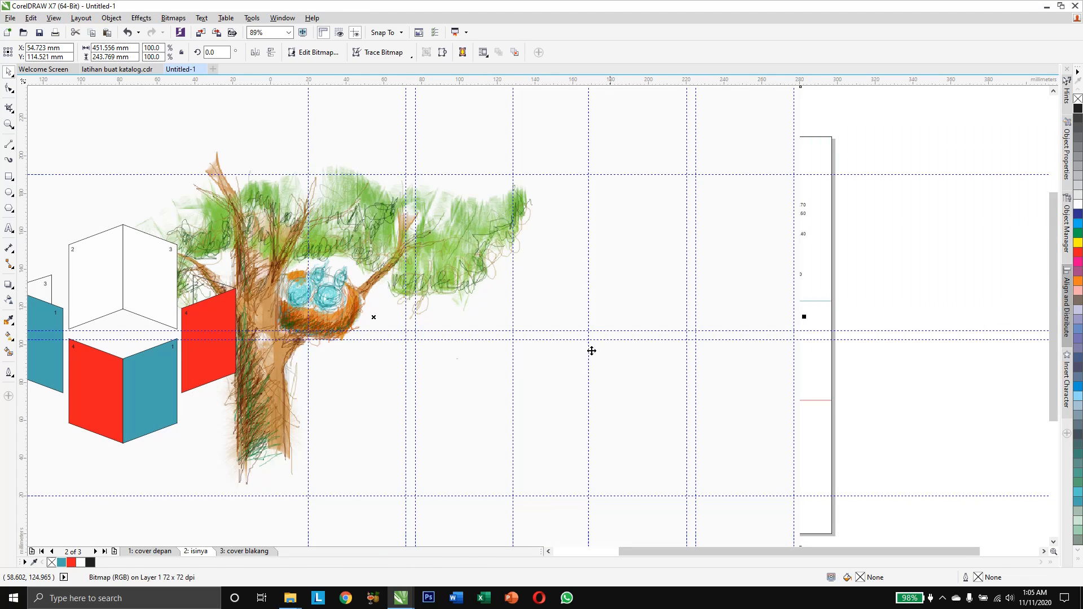
# Scale down the tree sketch and place it above the "IDEATION" and "PROBLEM" headings, with its top-left corner at the margin guides
pyautogui.moveTo(783, 235); pyautogui.dragTo(699, 314)
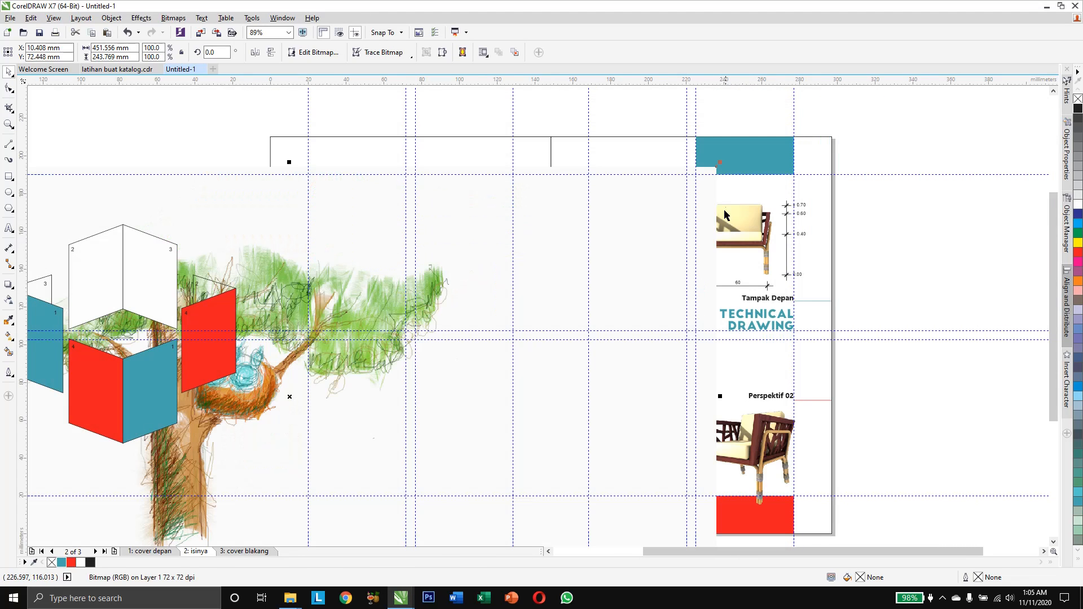
pyautogui.moveTo(719, 163); pyautogui.dragTo(445, 309)
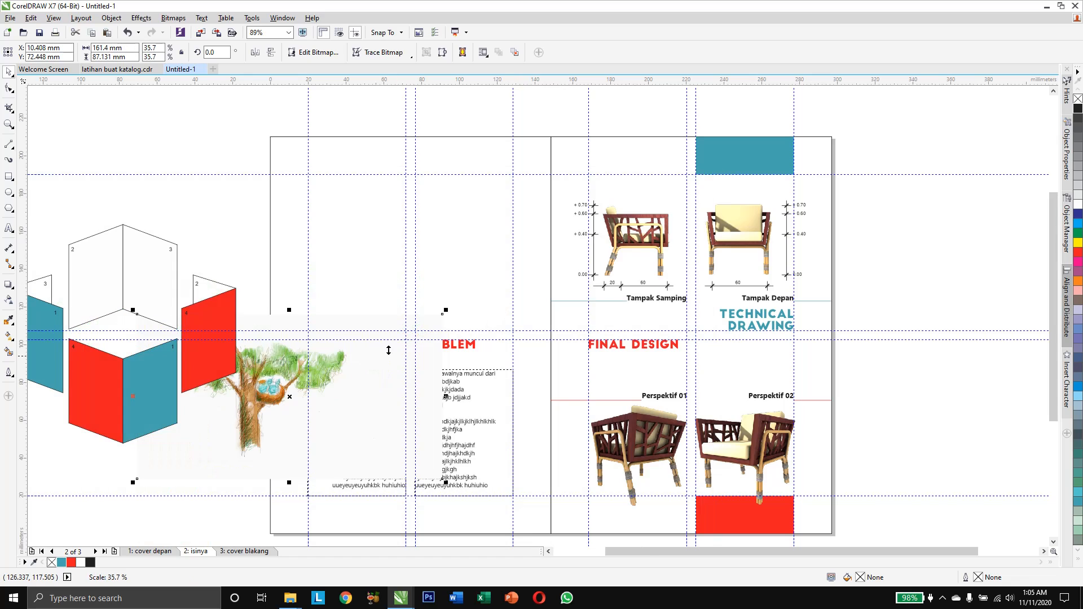
pyautogui.moveTo(361, 417); pyautogui.dragTo(449, 279)
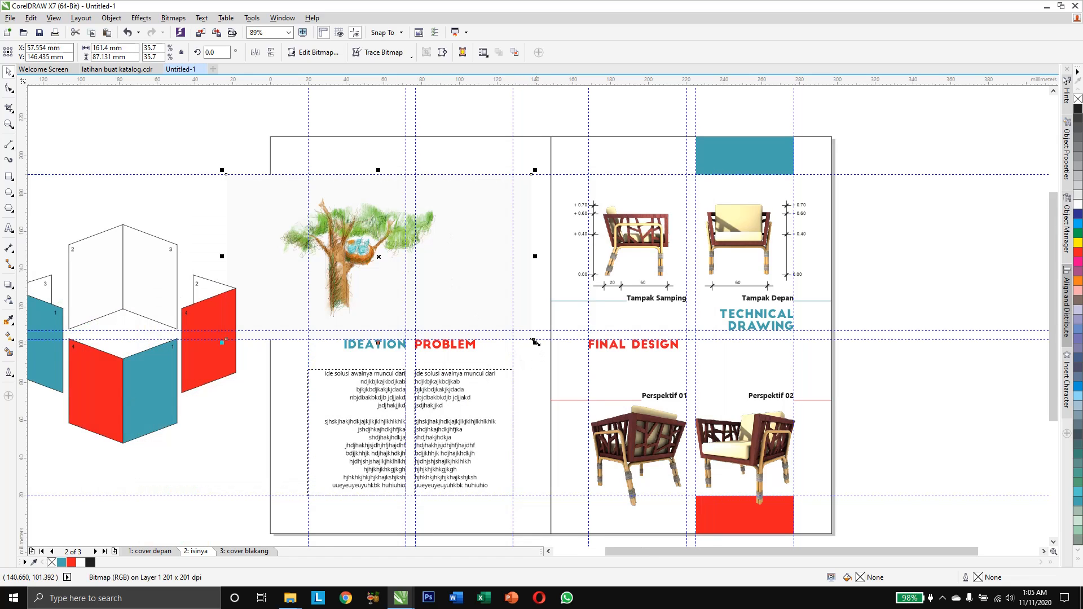
pyautogui.moveTo(537, 341); pyautogui.dragTo(456, 299)
pyautogui.moveTo(344, 253); pyautogui.dragTo(401, 246)
# Crop the blank strip left of the tree by moving the image's left nodes inward, and move the sketch back to the margin guide
pyautogui.click(8, 88)
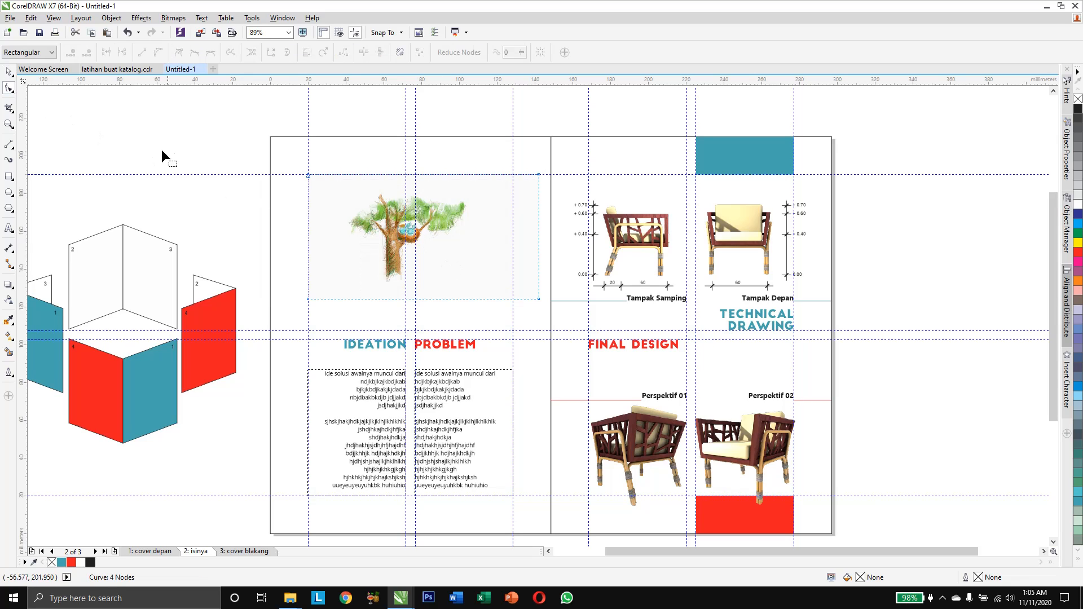
pyautogui.moveTo(231, 145); pyautogui.dragTo(347, 300)
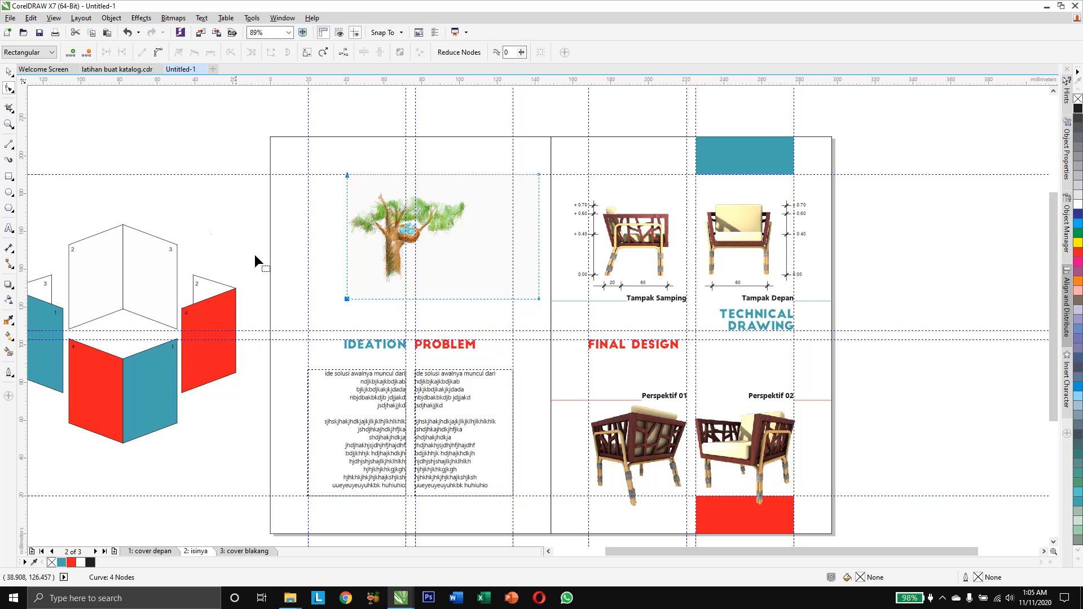
pyautogui.click(8, 71)
pyautogui.moveTo(368, 224); pyautogui.dragTo(329, 224)
pyautogui.click(211, 208)
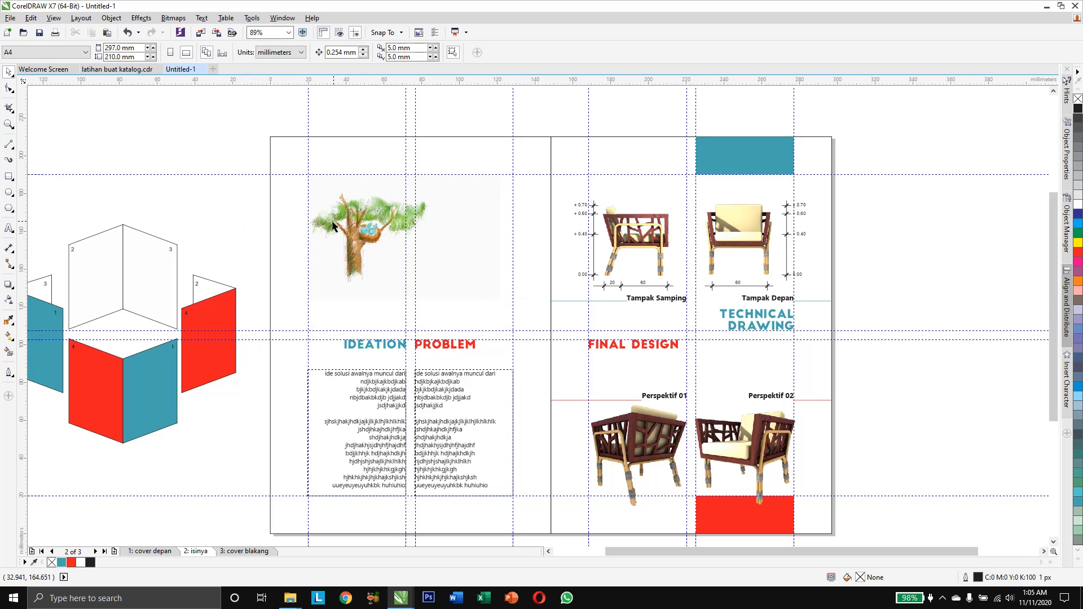
# Scale the tree sketch to about 25.1% and position it above "IDEATION" with its foliage ending at the column's inner guide
pyautogui.click(340, 219)
pyautogui.moveTo(503, 302); pyautogui.dragTo(493, 302)
pyautogui.moveTo(350, 221); pyautogui.dragTo(334, 236)
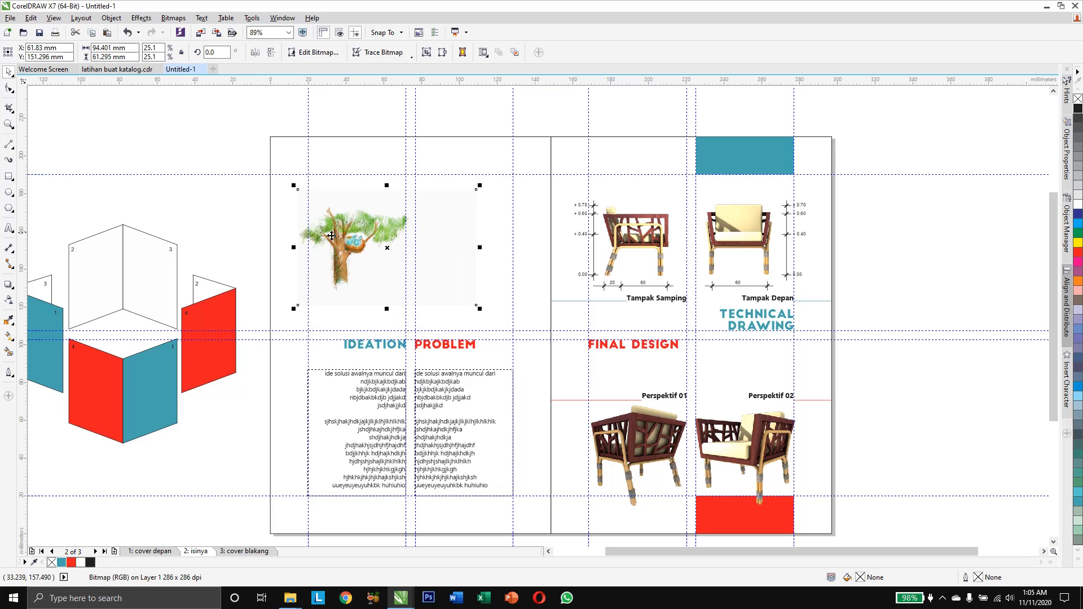
pyautogui.click(230, 215)
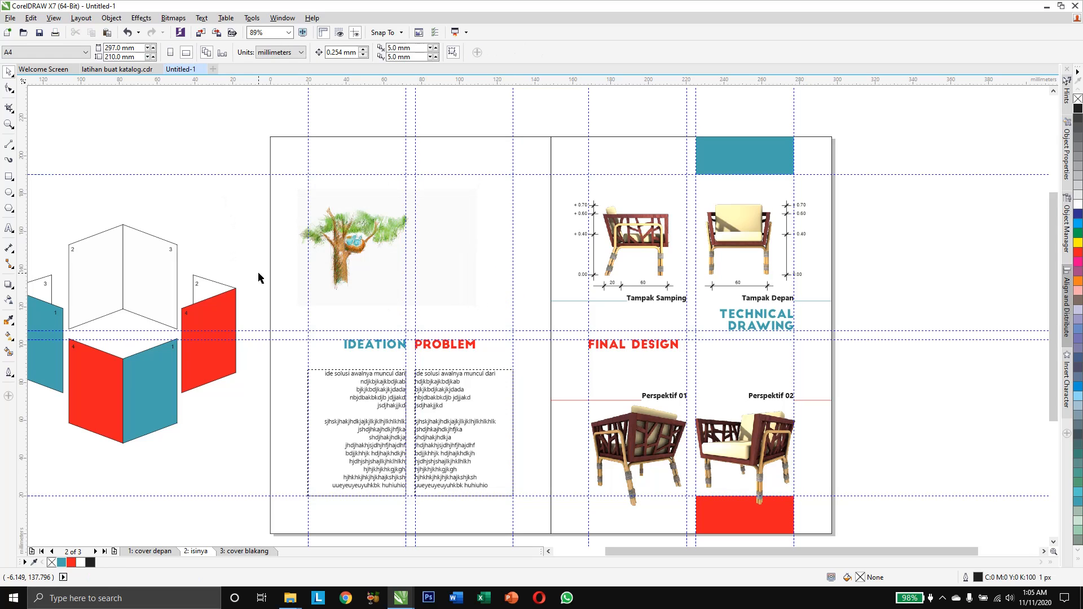
# Bring the exploded chair image "nest 4d" from the "Nest 02" folder in File Explorer into the inside page
pyautogui.click(299, 598)
pyautogui.click(243, 559)
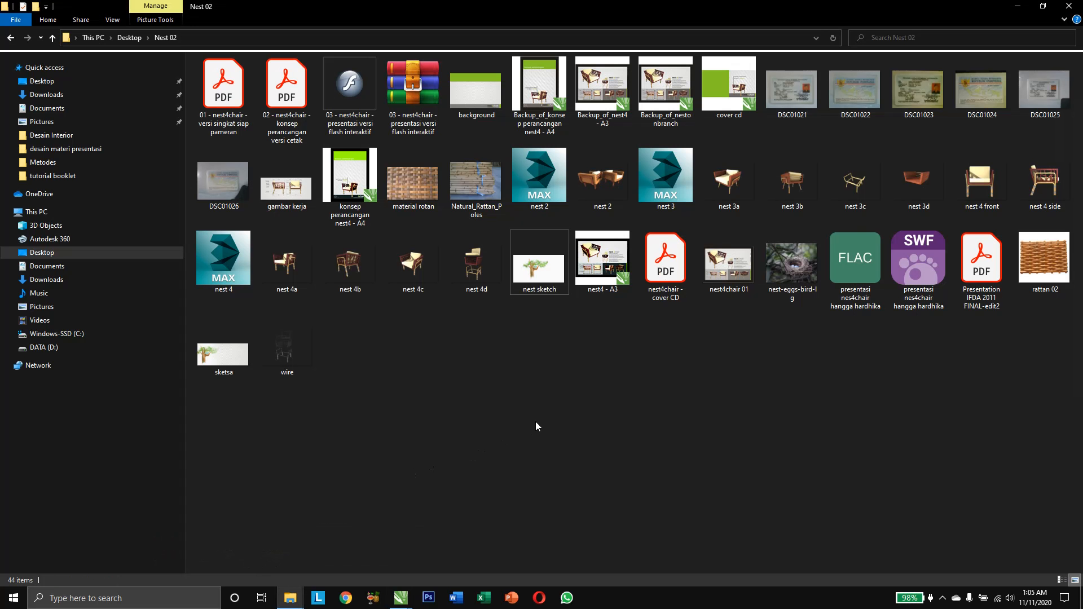
pyautogui.click(473, 268)
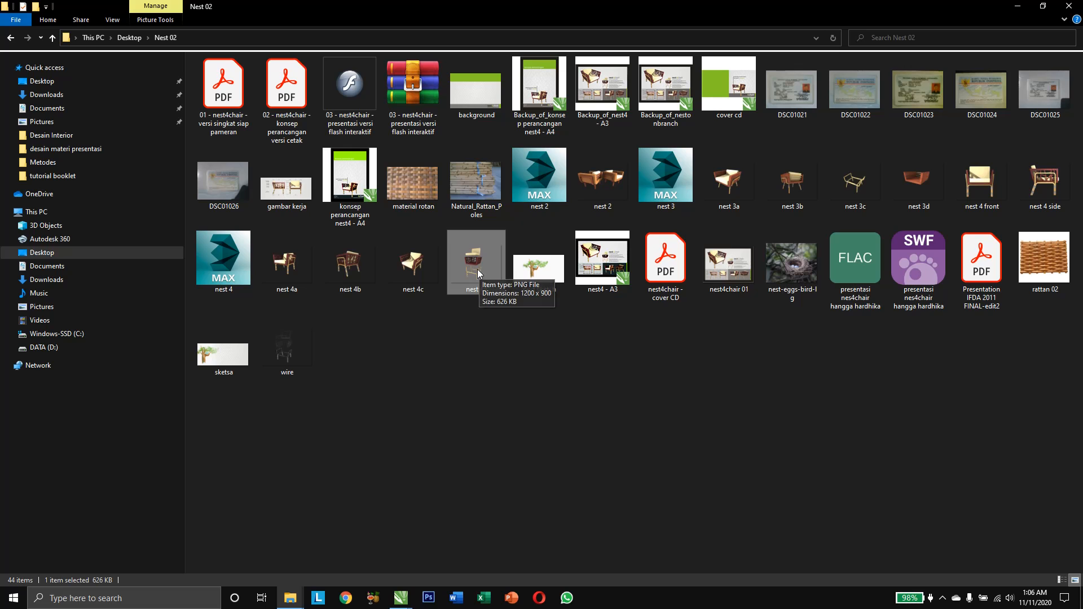
pyautogui.moveTo(479, 269); pyautogui.dragTo(454, 415)
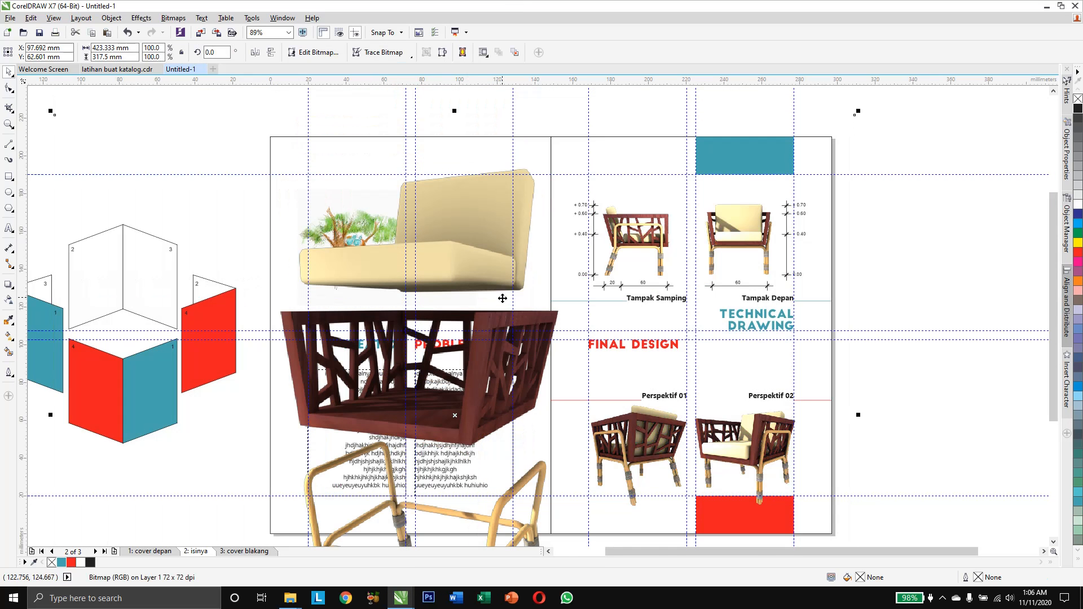
# Scale the exploded chair image to about 27.6% and position it above "PROBLEM" beside the tree sketch
pyautogui.moveTo(858, 113); pyautogui.dragTo(576, 324)
pyautogui.moveTo(459, 393); pyautogui.dragTo(482, 227)
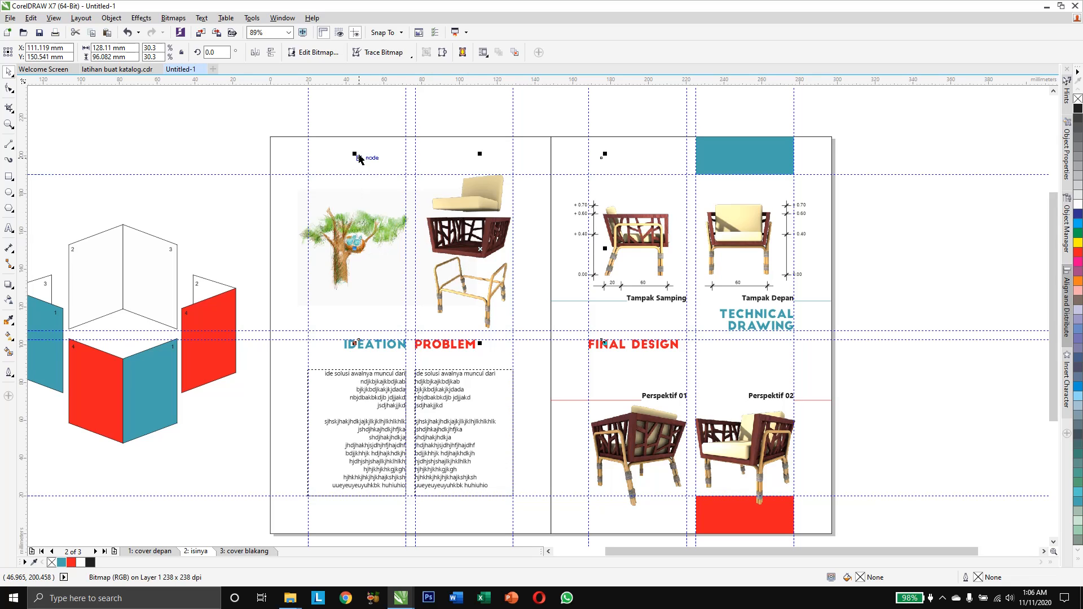
pyautogui.moveTo(357, 157); pyautogui.dragTo(379, 172)
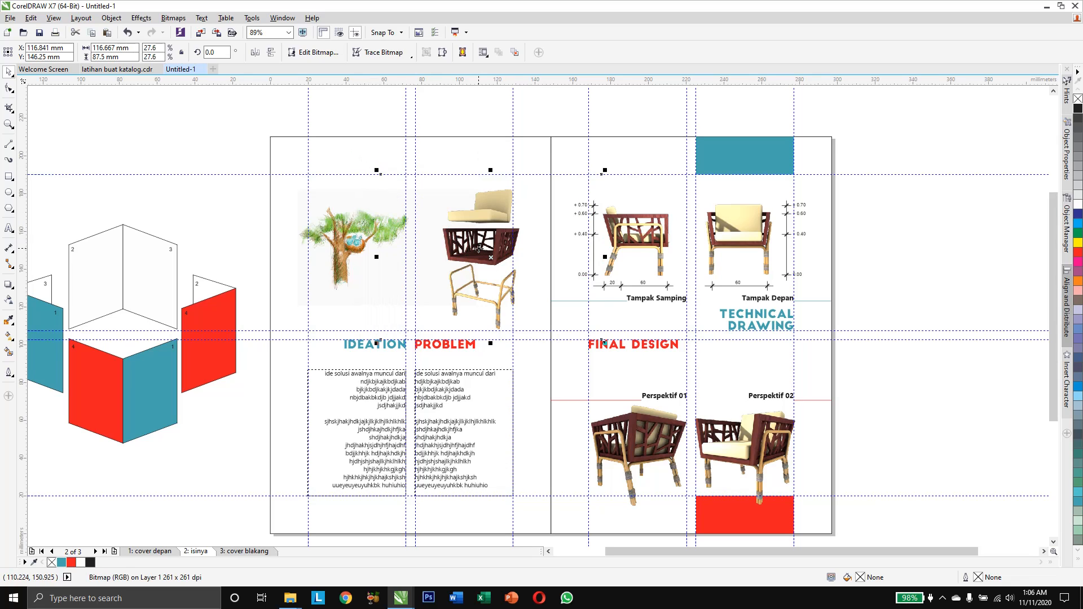
pyautogui.moveTo(478, 250); pyautogui.dragTo(456, 242)
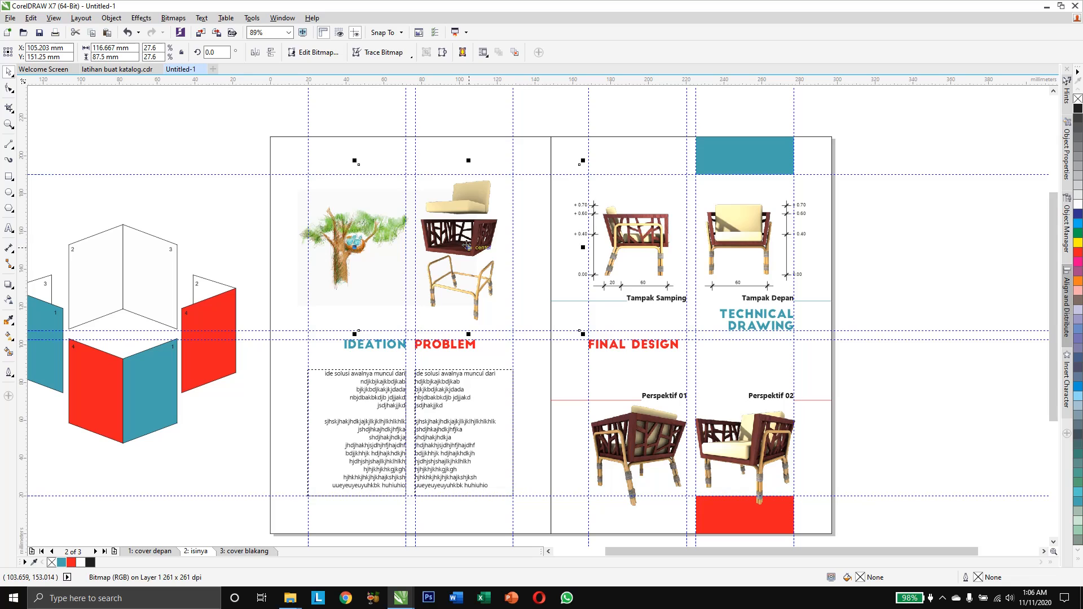
pyautogui.click(463, 246)
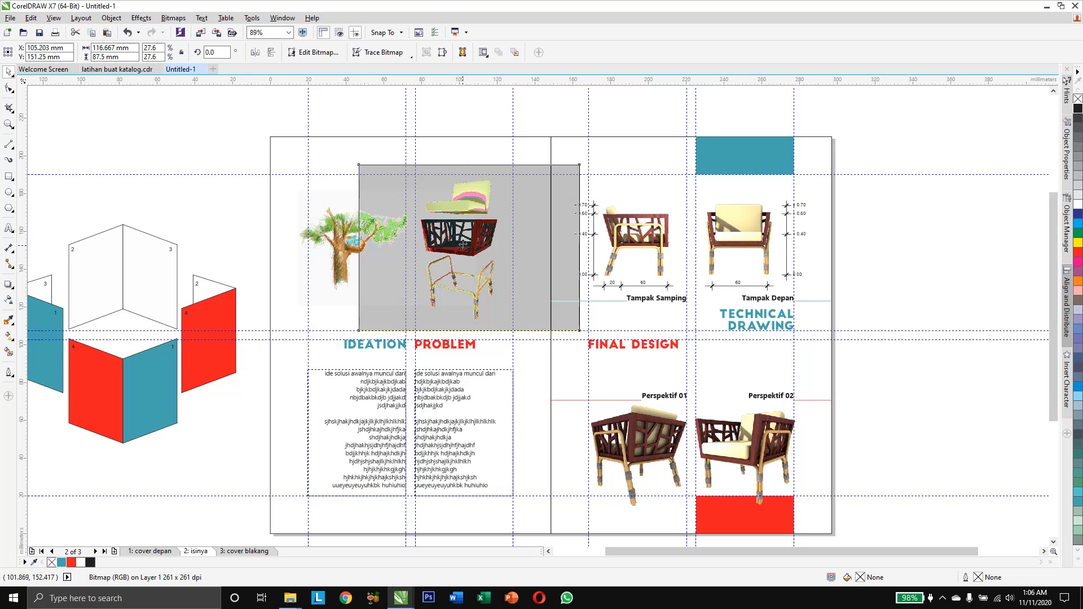
pyautogui.click(225, 200)
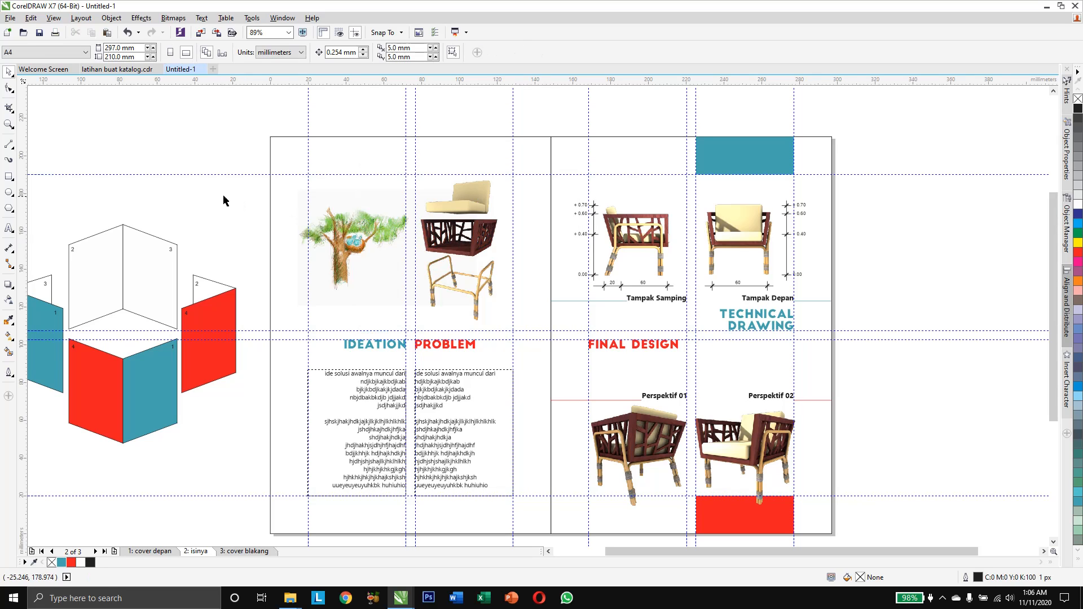
# Mirror the tree sketch horizontally and swap it with the exploded chair, placing the chair above "IDEATION" and the tree above "PROBLEM"
pyautogui.click(295, 189)
pyautogui.moveTo(292, 248); pyautogui.dragTo(339, 248)
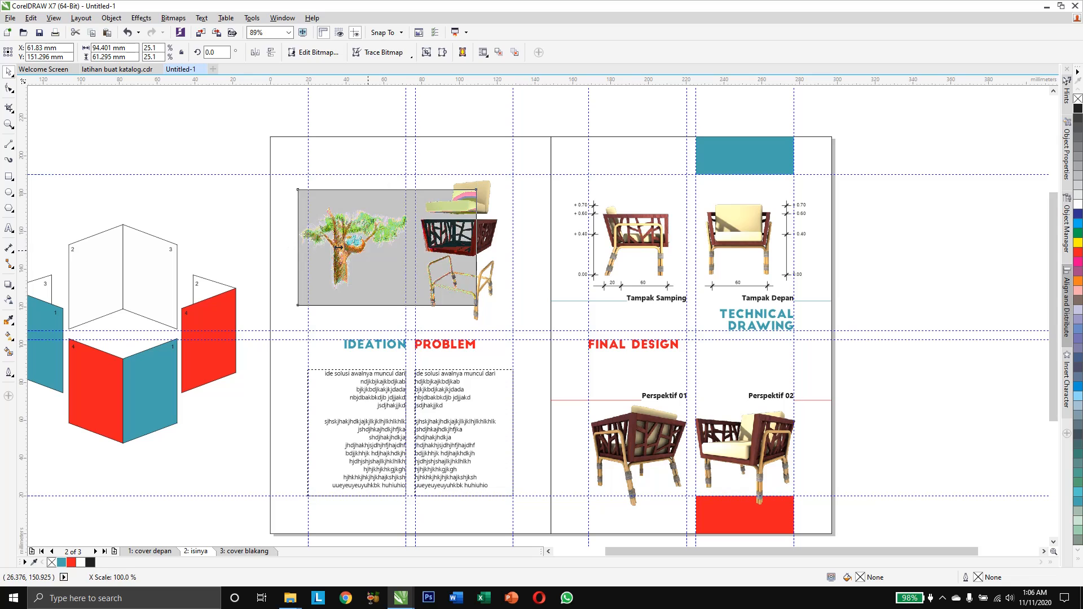
pyautogui.moveTo(431, 253); pyautogui.dragTo(339, 232)
pyautogui.click(526, 249)
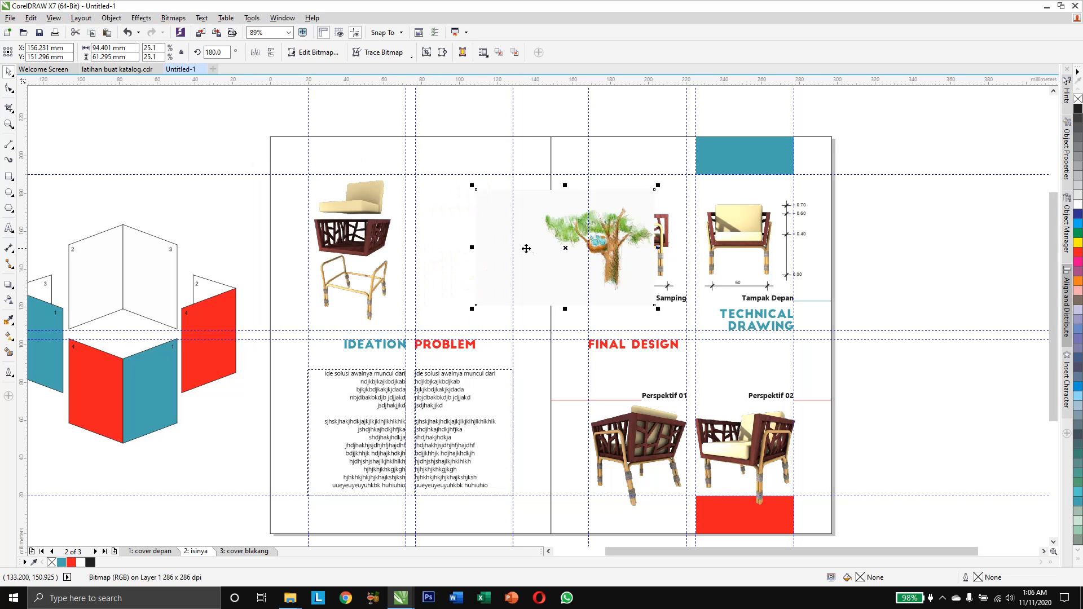
pyautogui.moveTo(561, 249); pyautogui.dragTo(450, 250)
pyautogui.click(451, 254)
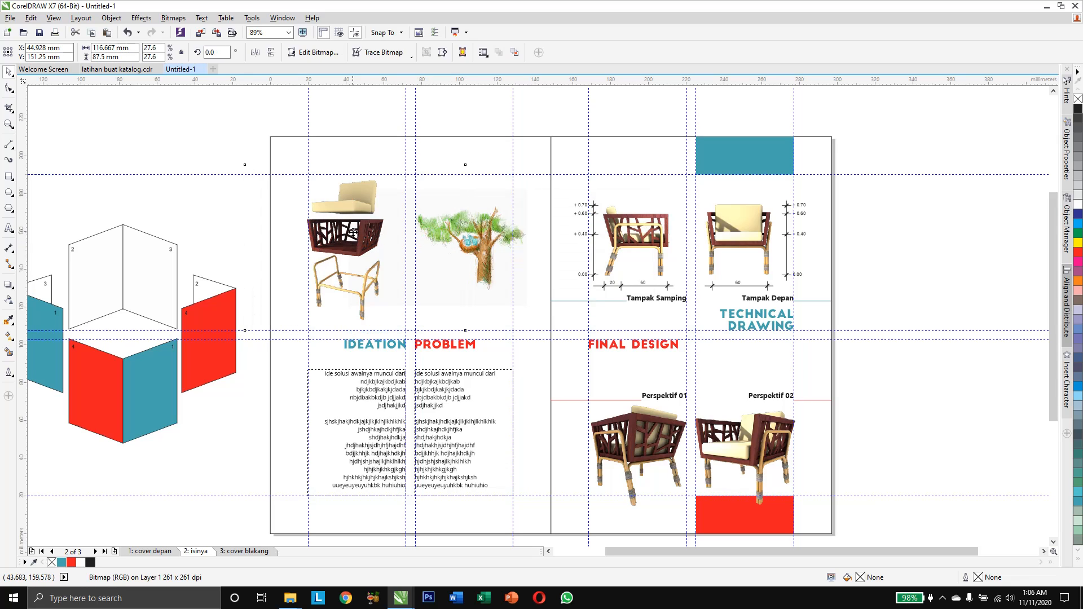
pyautogui.moveTo(354, 232)
pyautogui.mouseDown()
pyautogui.moveTo(367, 236)
pyautogui.moveTo(355, 236)
pyautogui.mouseUp()
# Crop the exploded chair image to 51.75 × 82.5 mm by moving its side and upper nodes inward to the Ideation column's guides
pyautogui.click(9, 88)
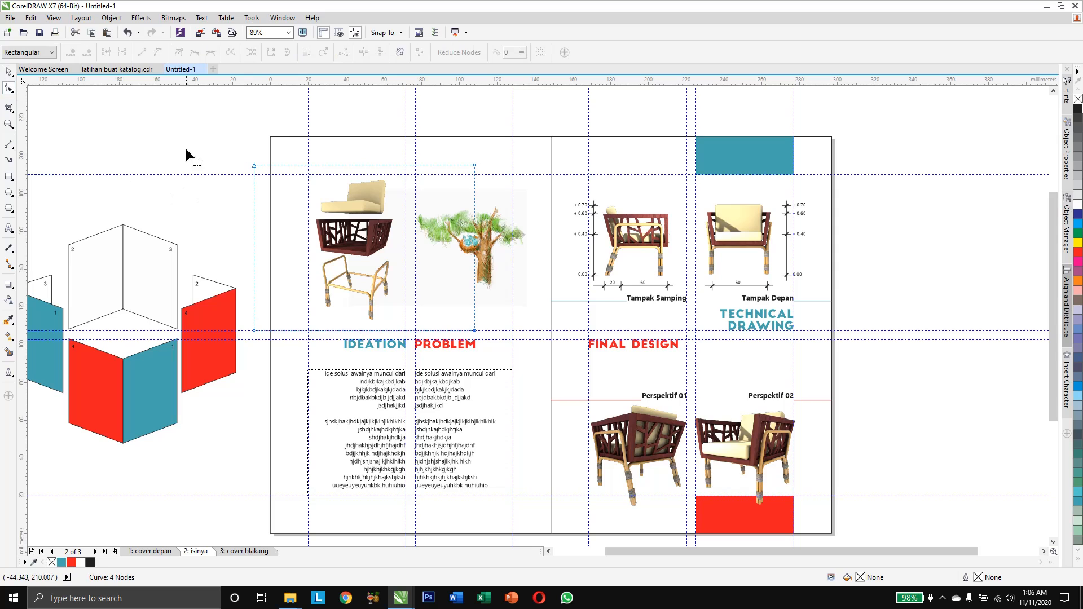
pyautogui.moveTo(186, 152); pyautogui.dragTo(310, 339)
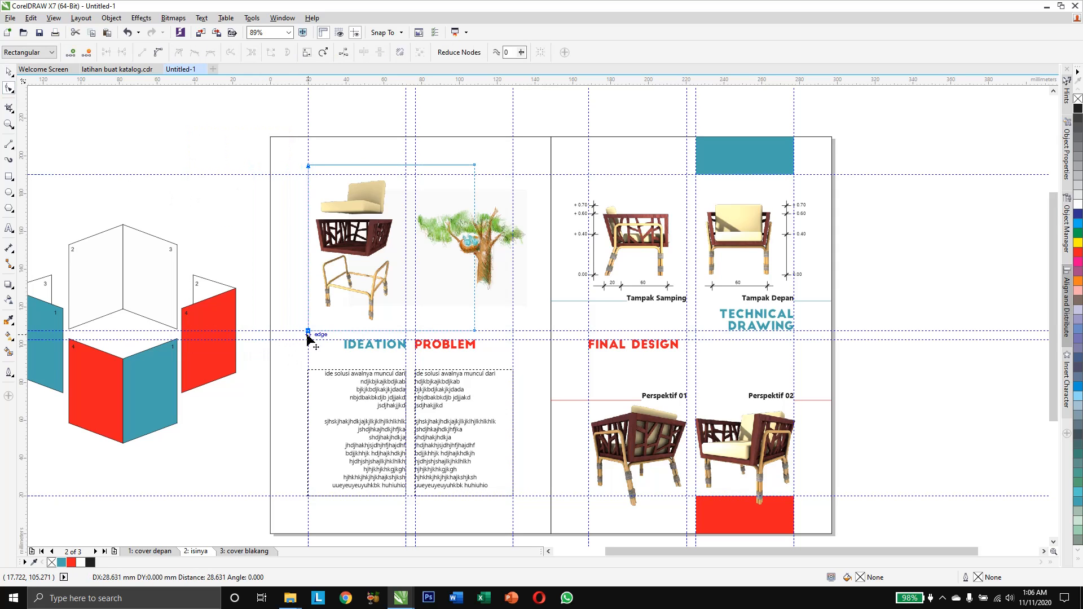
pyautogui.moveTo(445, 139); pyautogui.dragTo(406, 331)
pyautogui.moveTo(283, 153); pyautogui.dragTo(406, 175)
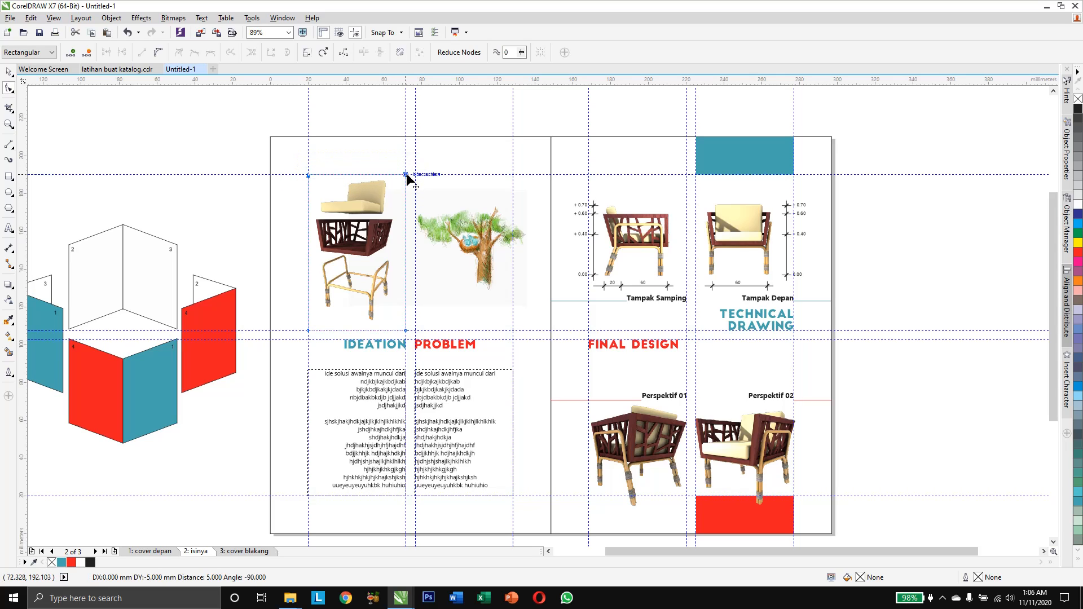
pyautogui.press('space')
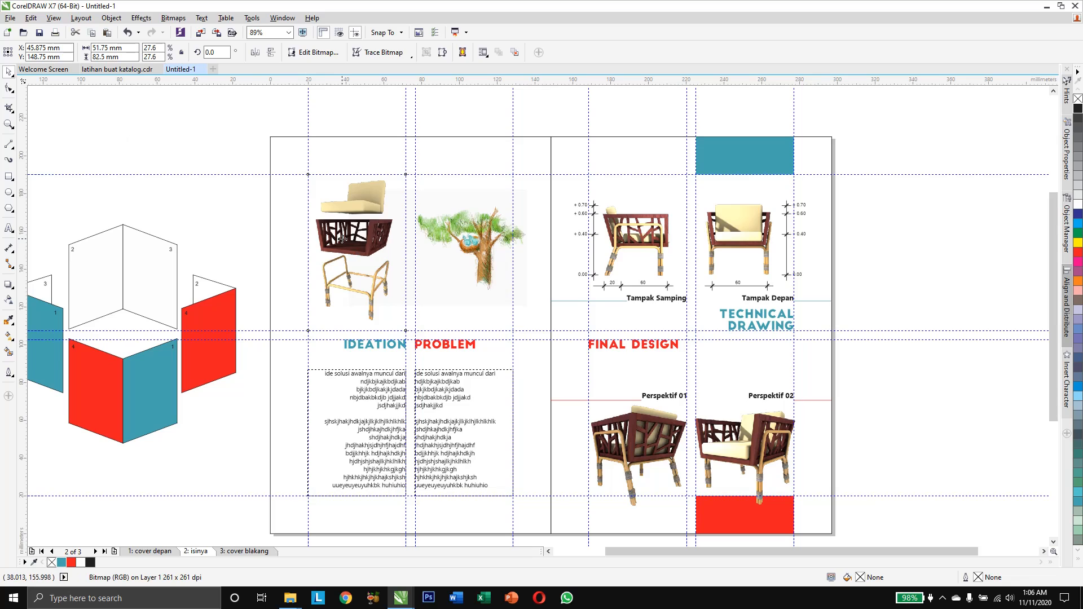
# Shift the exploded chair outward to the margin guide and align the tree image's outer edge with the Problem column's outer guide
pyautogui.moveTo(342, 238); pyautogui.dragTo(333, 238)
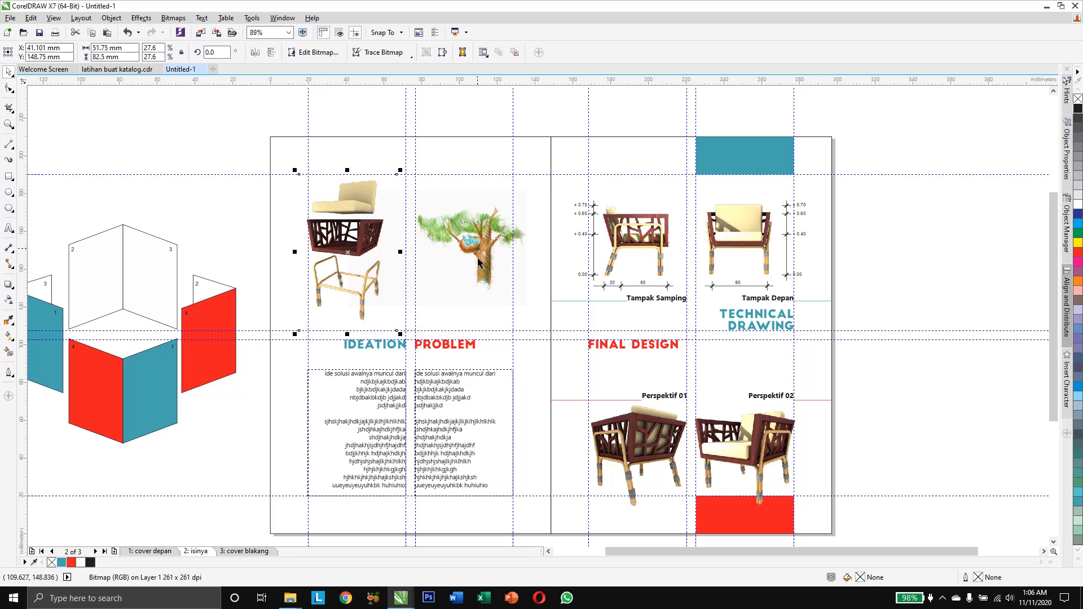
pyautogui.click(475, 241)
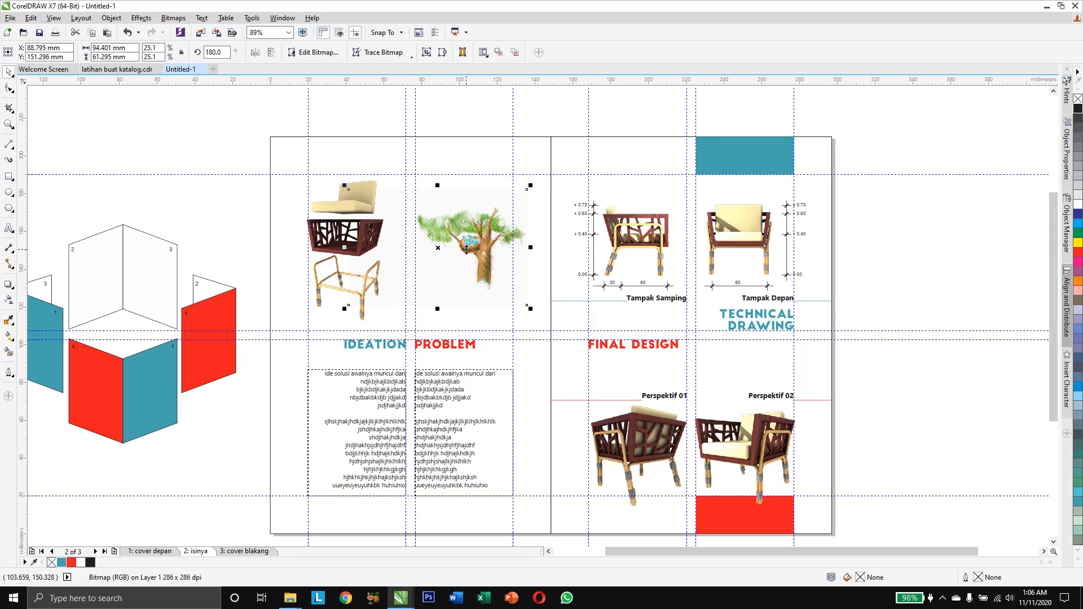
pyautogui.moveTo(467, 248); pyautogui.dragTo(456, 250)
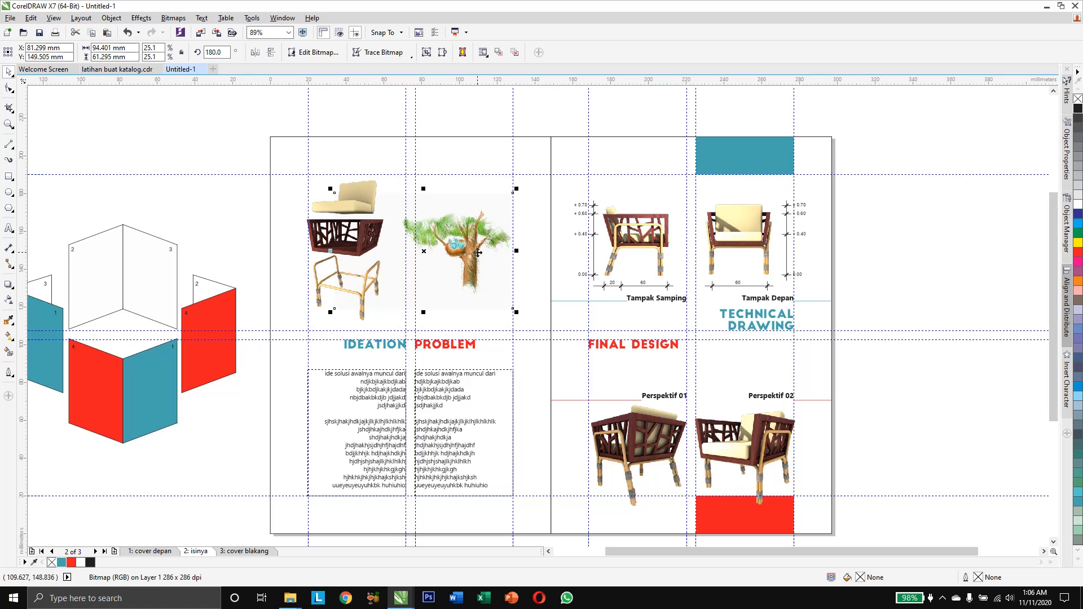
# Examine the tree sketch and its background up close beside the exploded chair and the headings
pyautogui.click(9, 124)
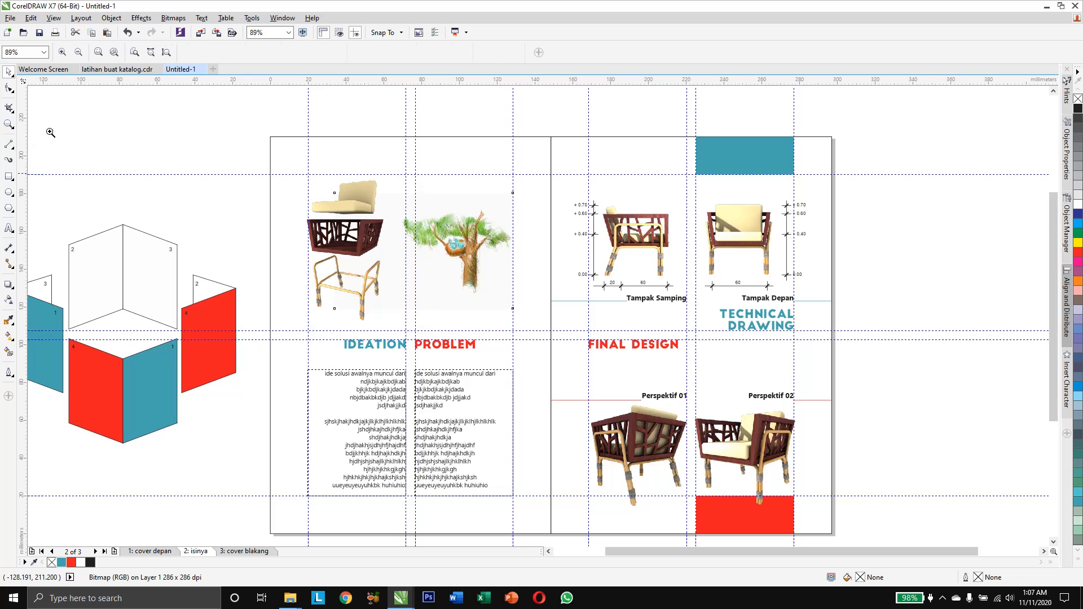
pyautogui.moveTo(454, 163); pyautogui.dragTo(518, 331)
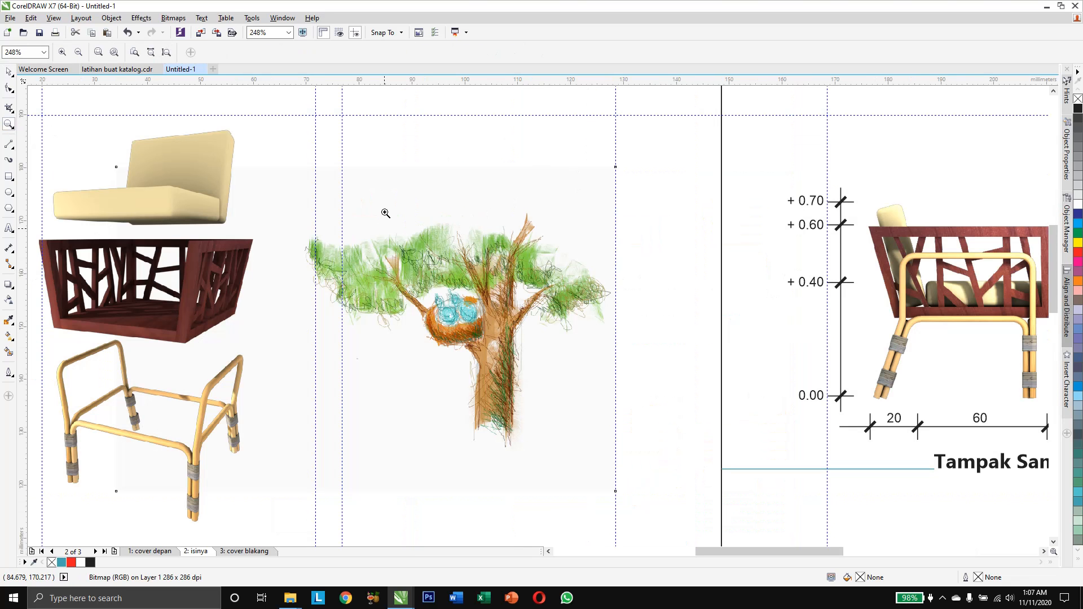
pyautogui.rightClick(515, 310)
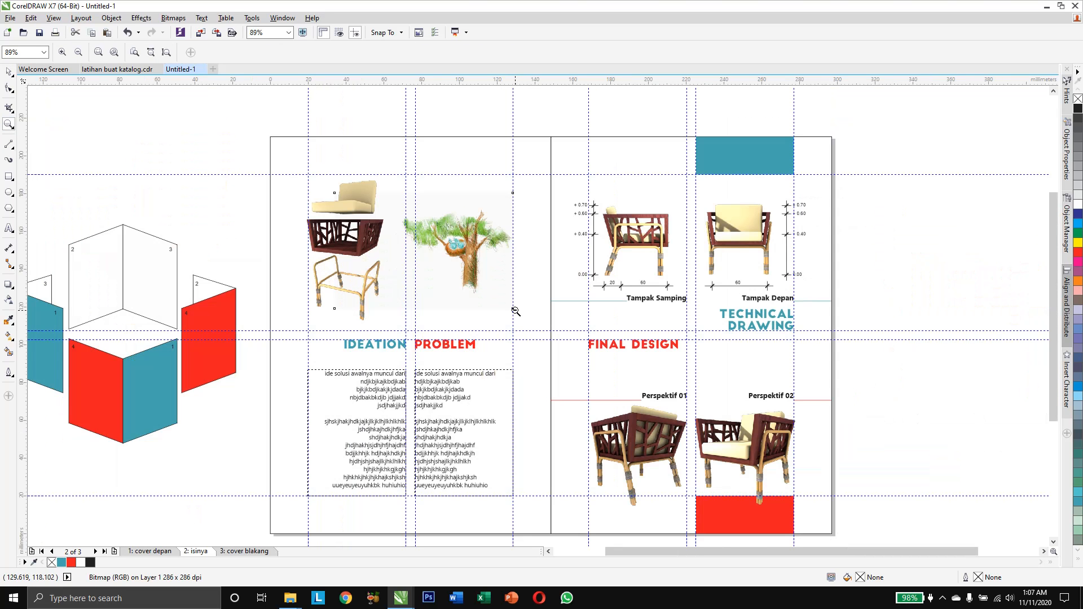
pyautogui.moveTo(389, 174); pyautogui.dragTo(524, 358)
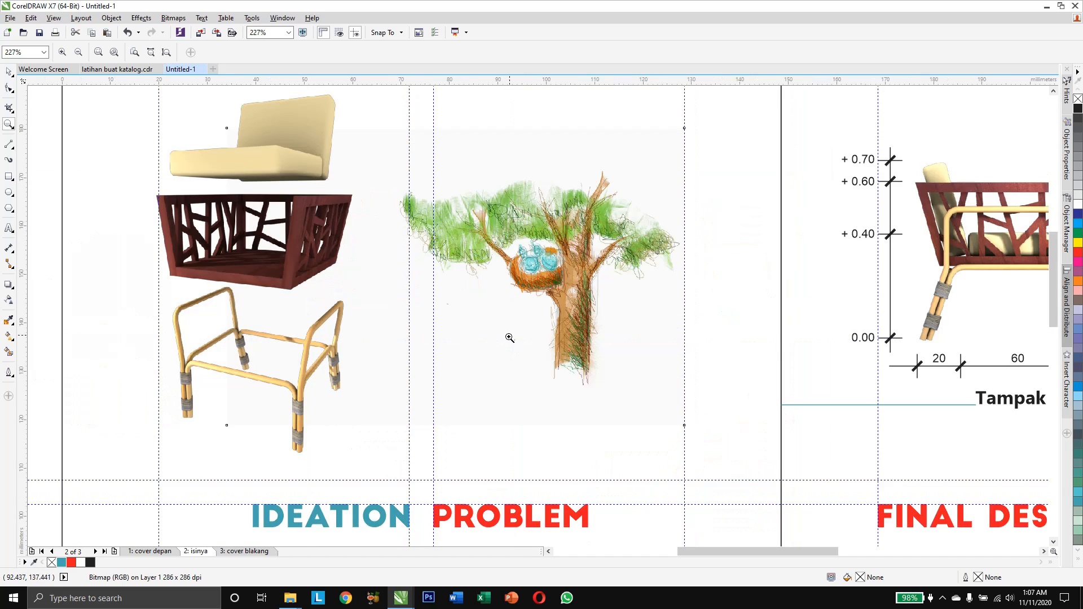
pyautogui.rightClick(508, 338)
pyautogui.click(9, 72)
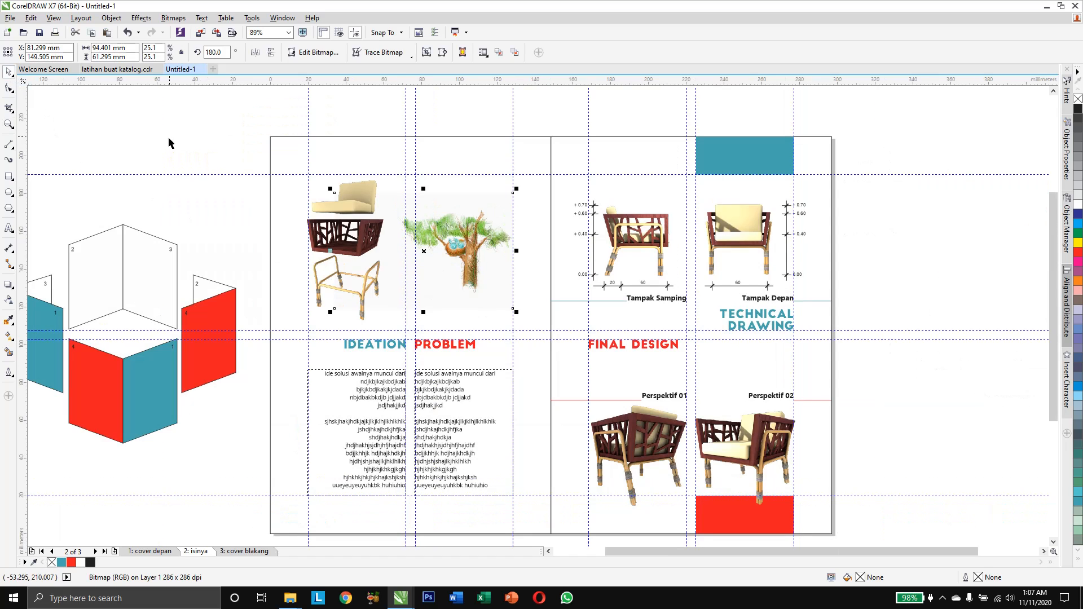
pyautogui.click(188, 159)
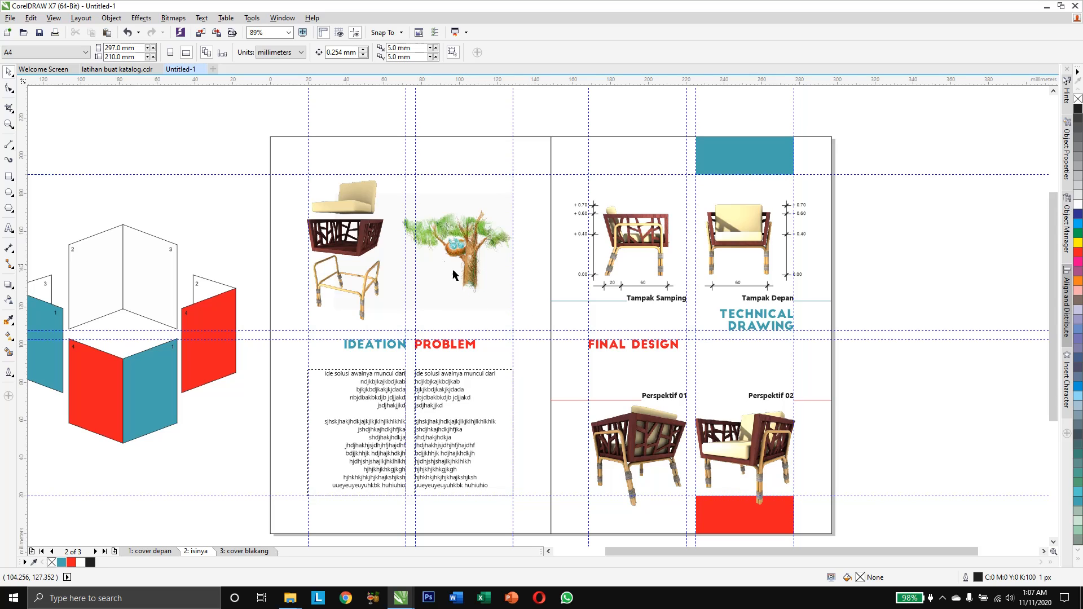
# Fill the Ideation and Problem page's background rectangle red to check the extent of the tree image's background
pyautogui.click(447, 162)
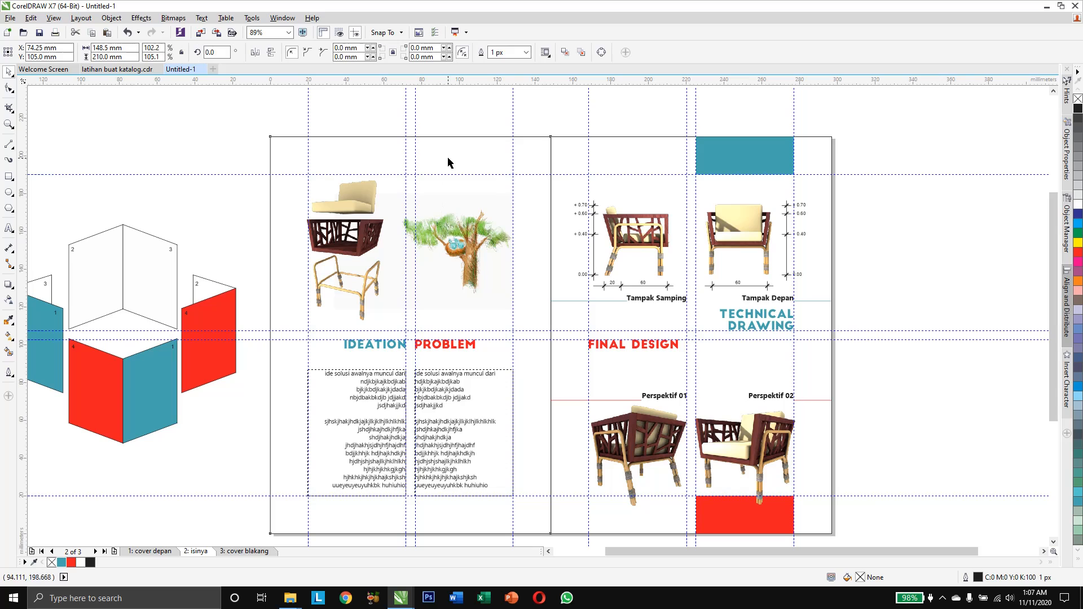
pyautogui.click(71, 562)
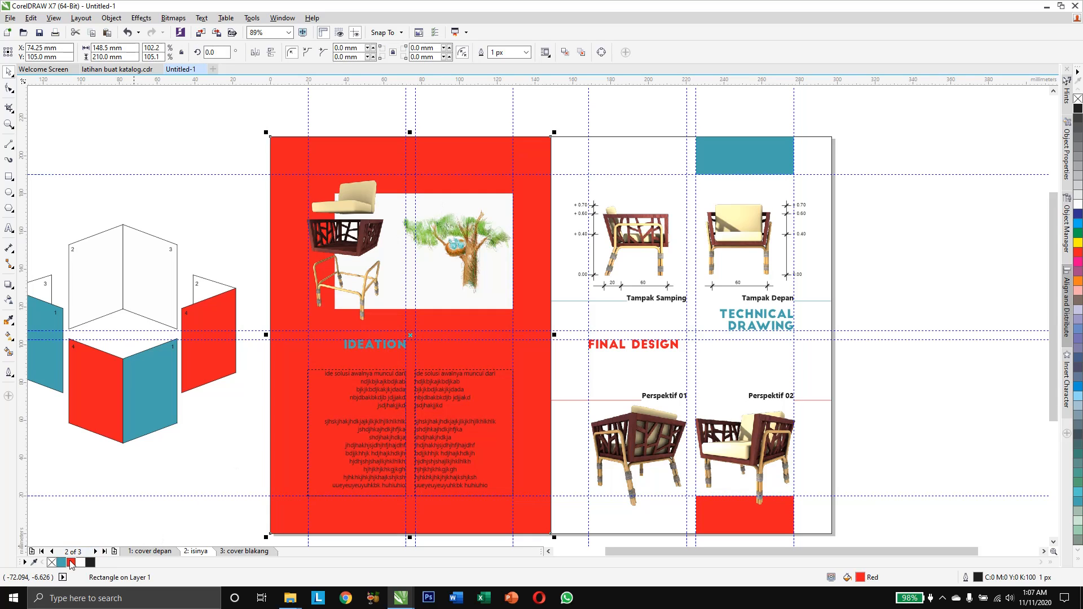
pyautogui.click(155, 474)
pyautogui.click(450, 299)
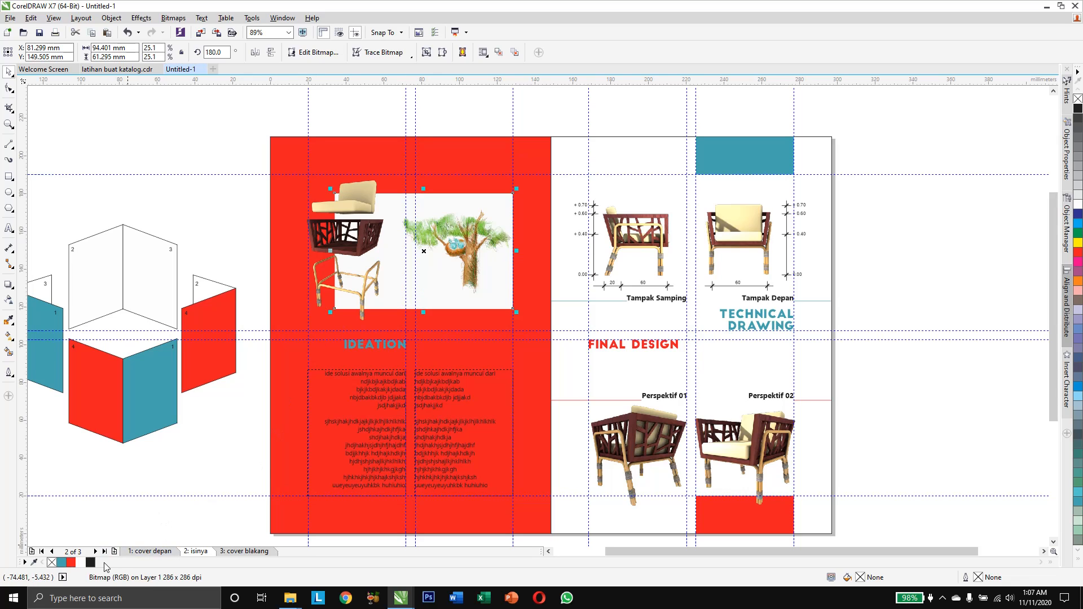
pyautogui.click(190, 454)
# Fill the background rectangle behind the Ideation and Problem content white and deselect it
pyautogui.click(279, 389)
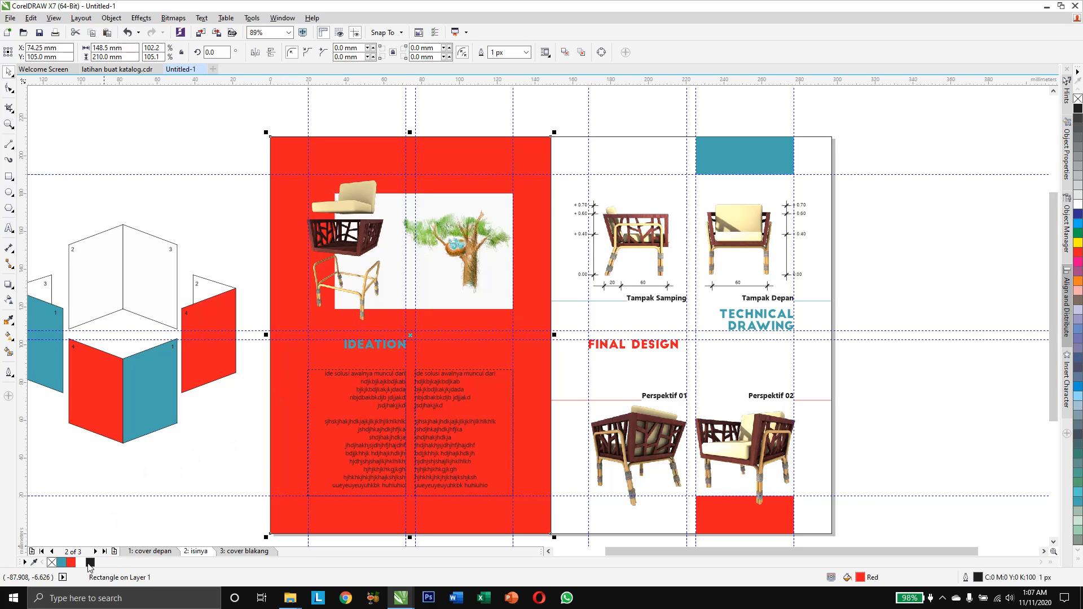
pyautogui.click(81, 562)
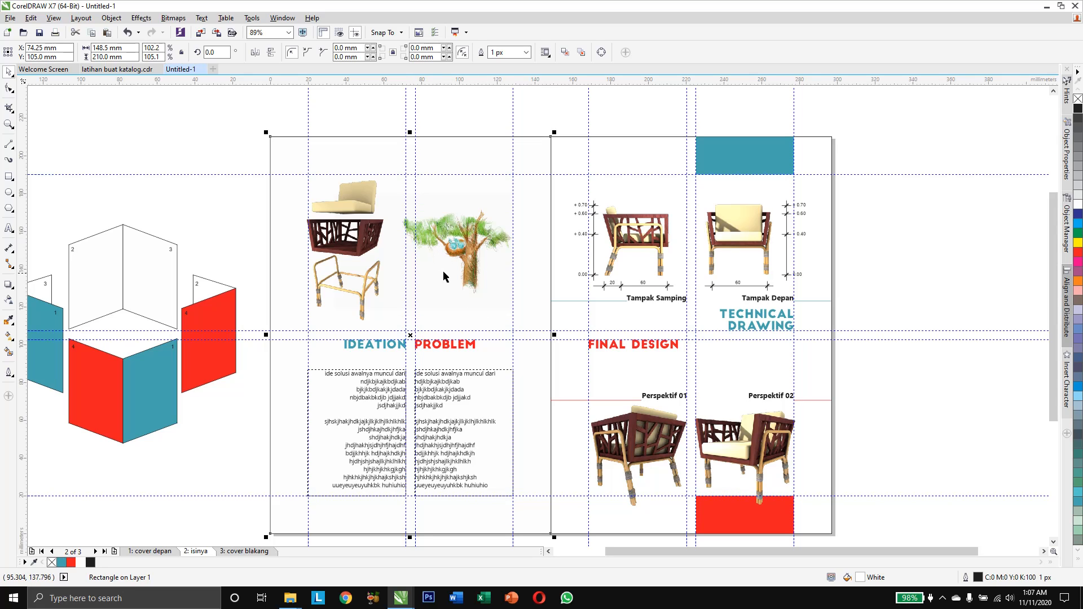
pyautogui.click(905, 257)
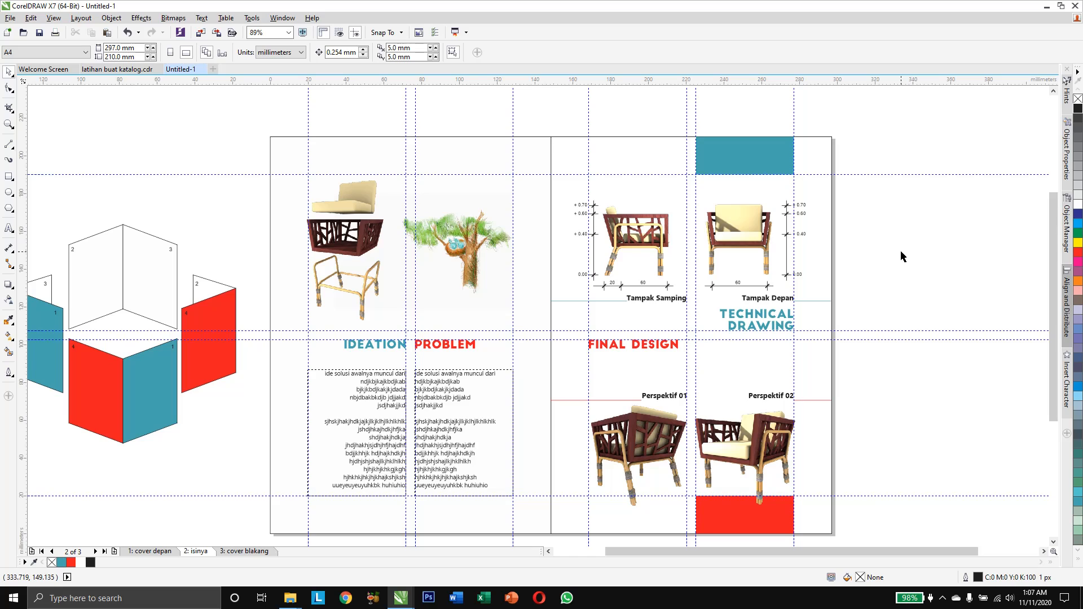